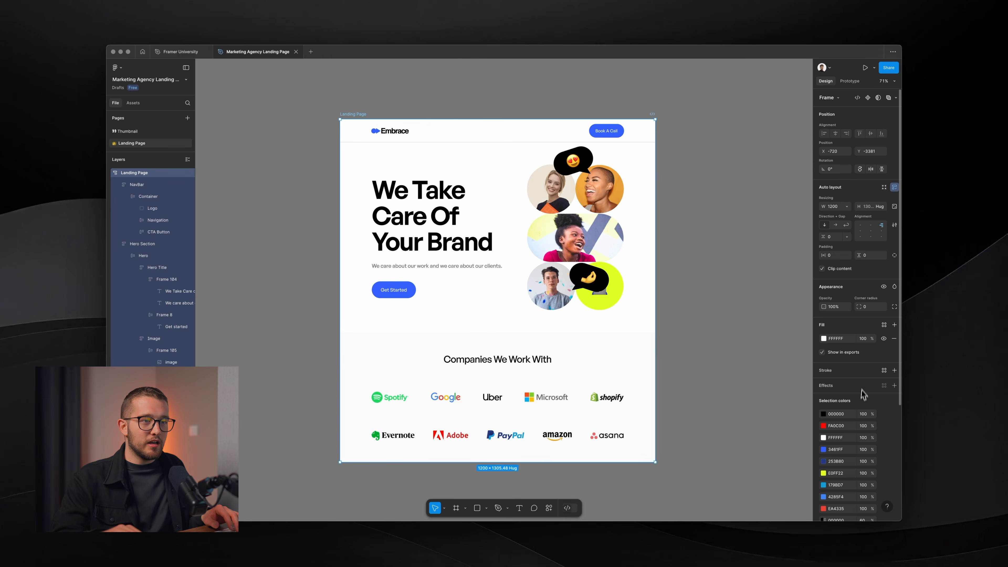
Leave the Figma export format set to JPEG.
scroll(862, 375, down, 4)
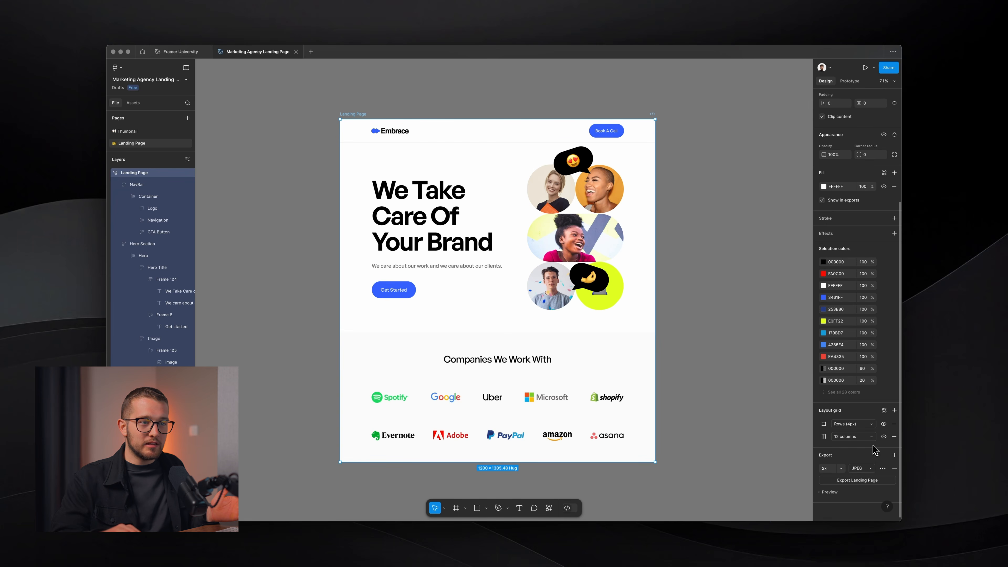
click(860, 468)
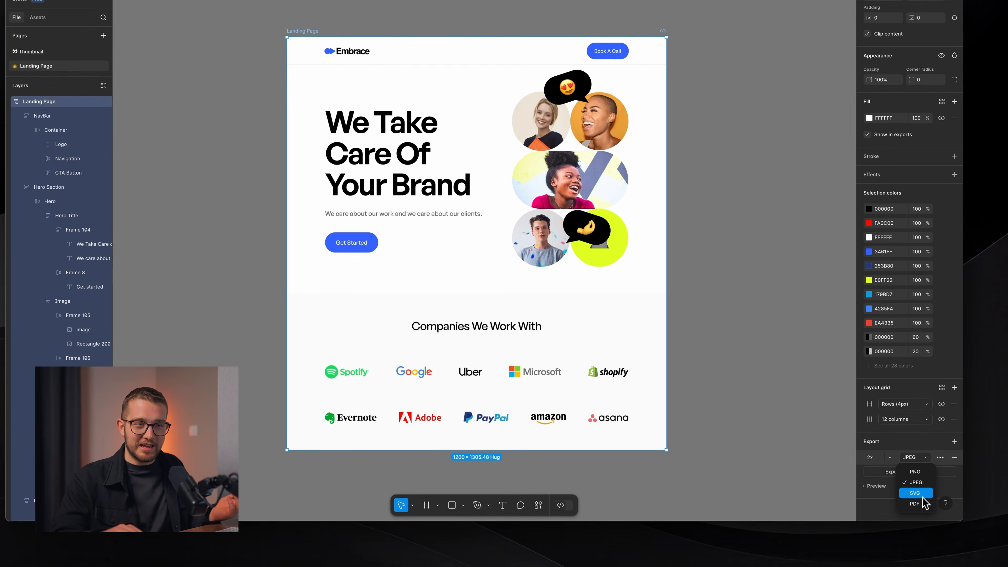
click(706, 280)
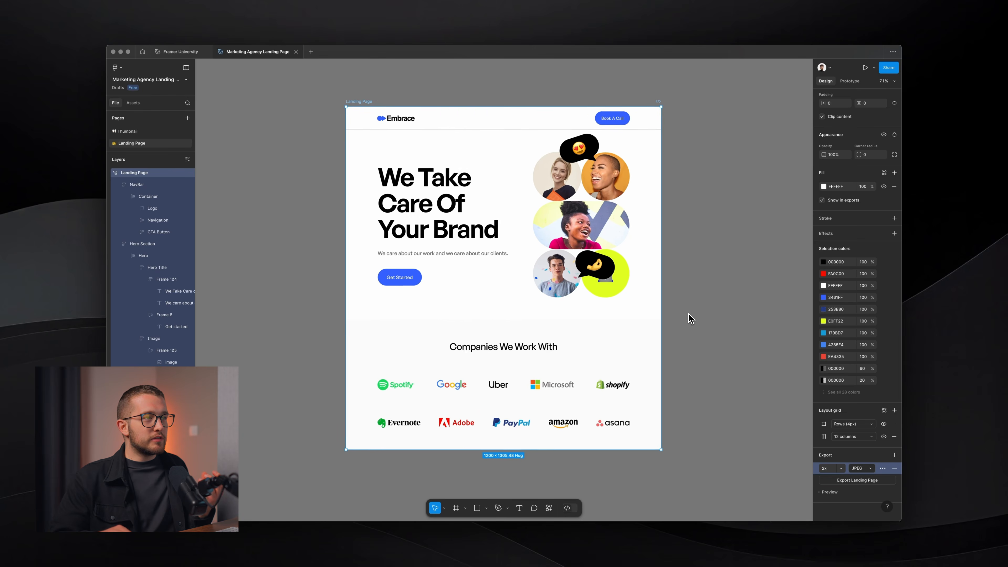
scroll(691, 319, up, 1)
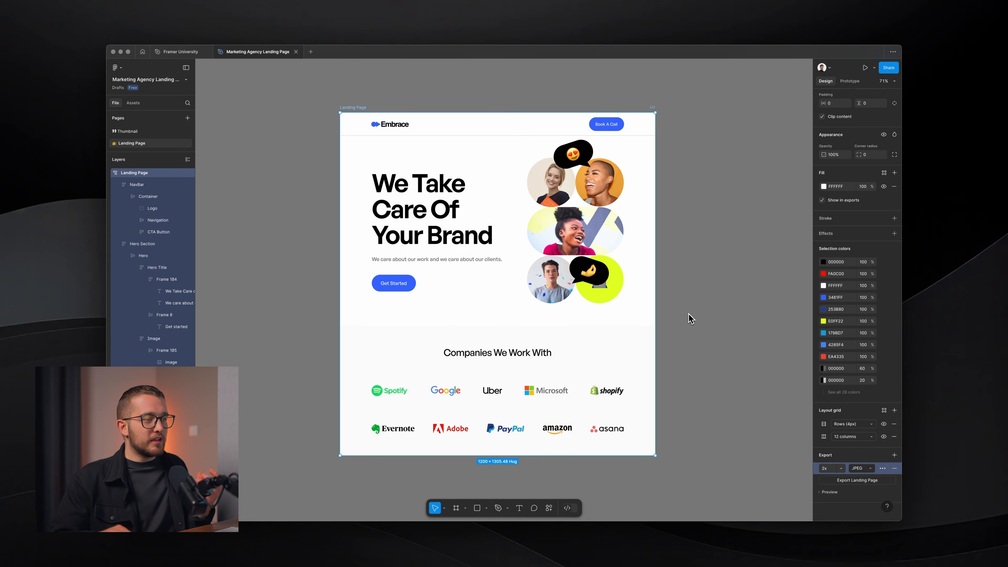
scroll(691, 319, left, 1)
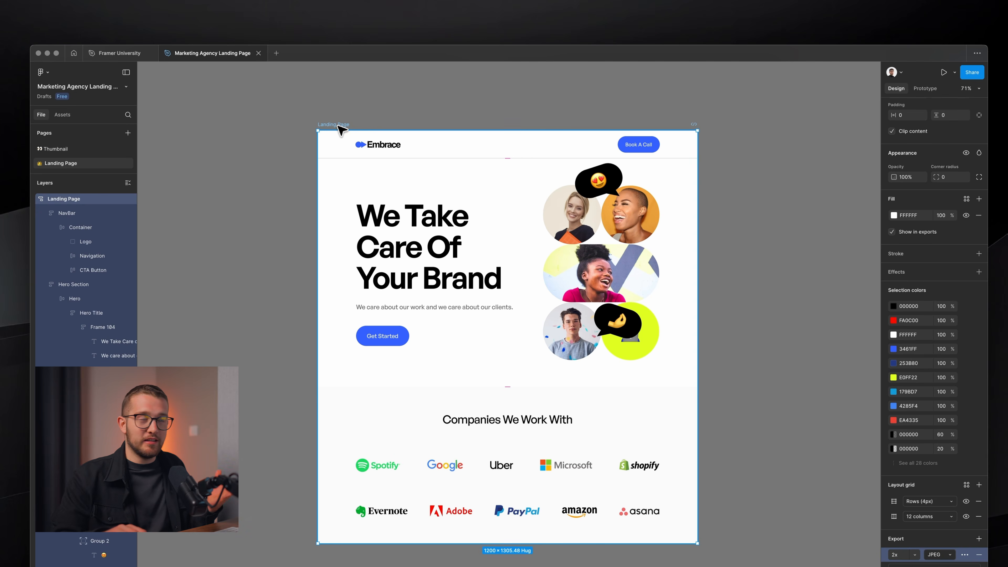
Copy the Landing Page frame's 85 layers with the Figma to HTML with Framer plugin.
drag(341, 129, 340, 122)
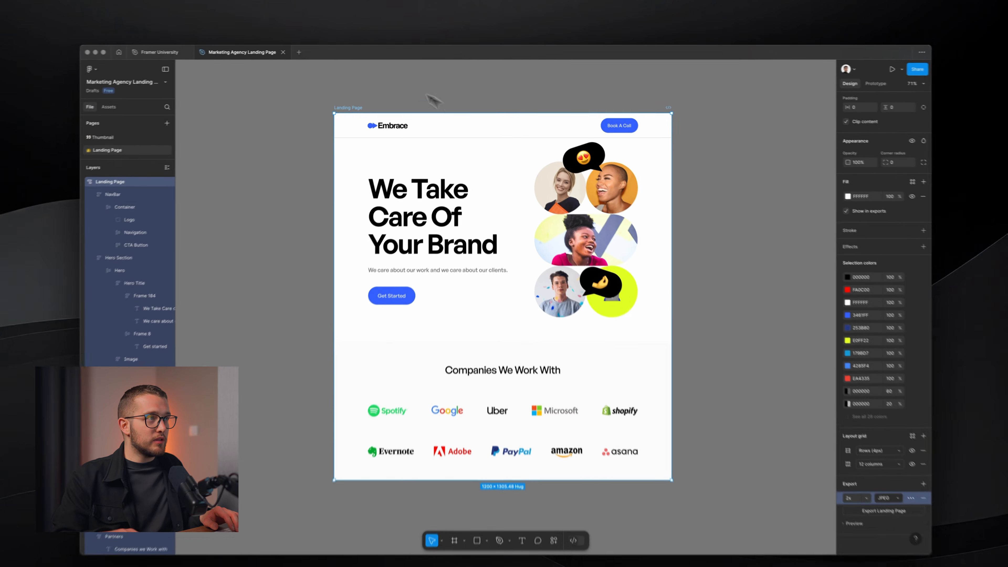
key(super+k)
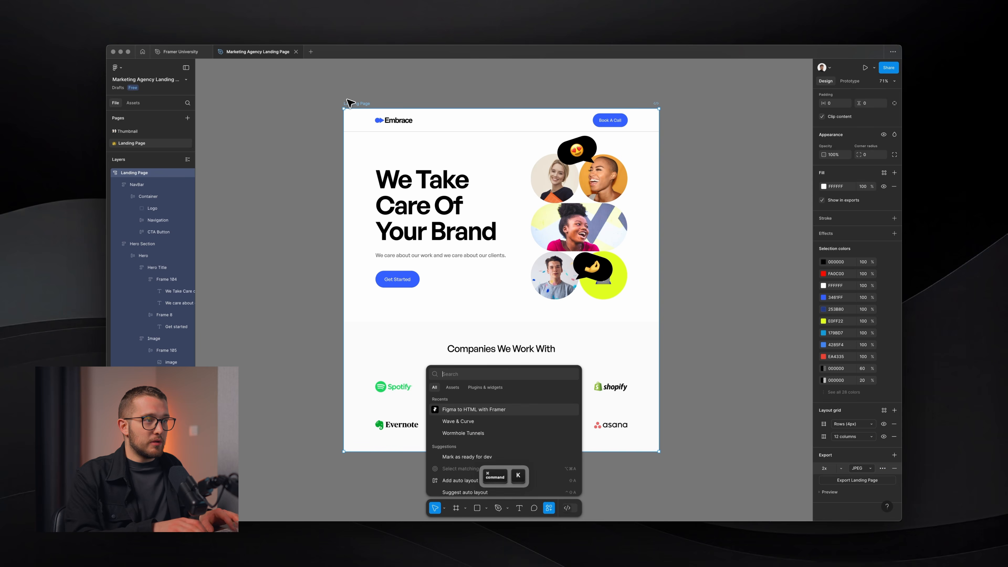
text(figma to framer)
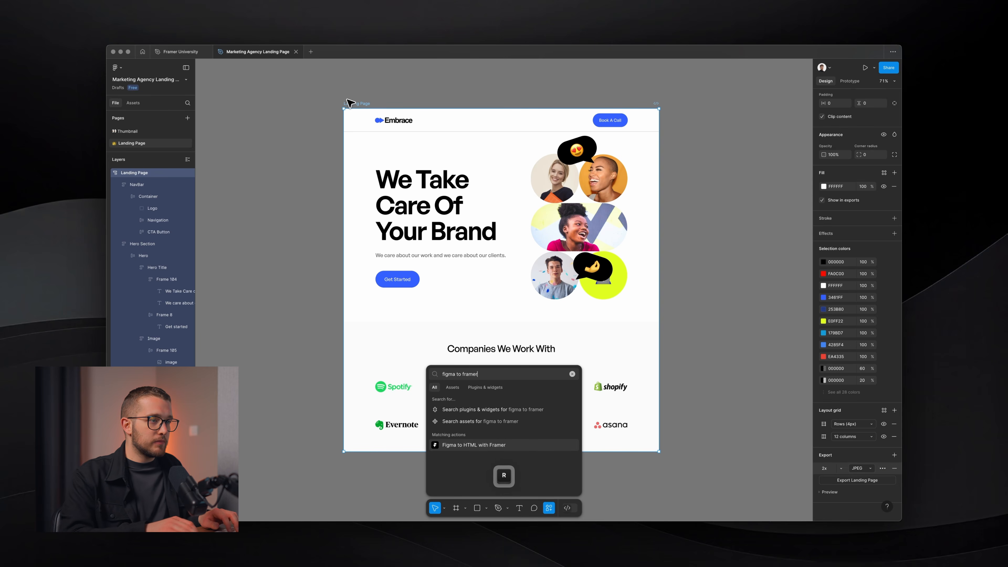
key(Return)
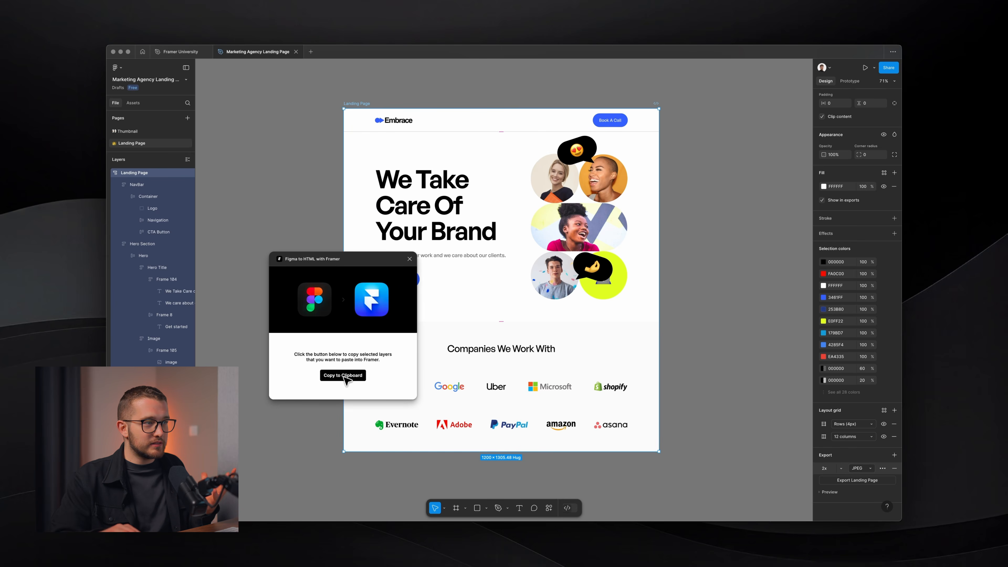
click(325, 382)
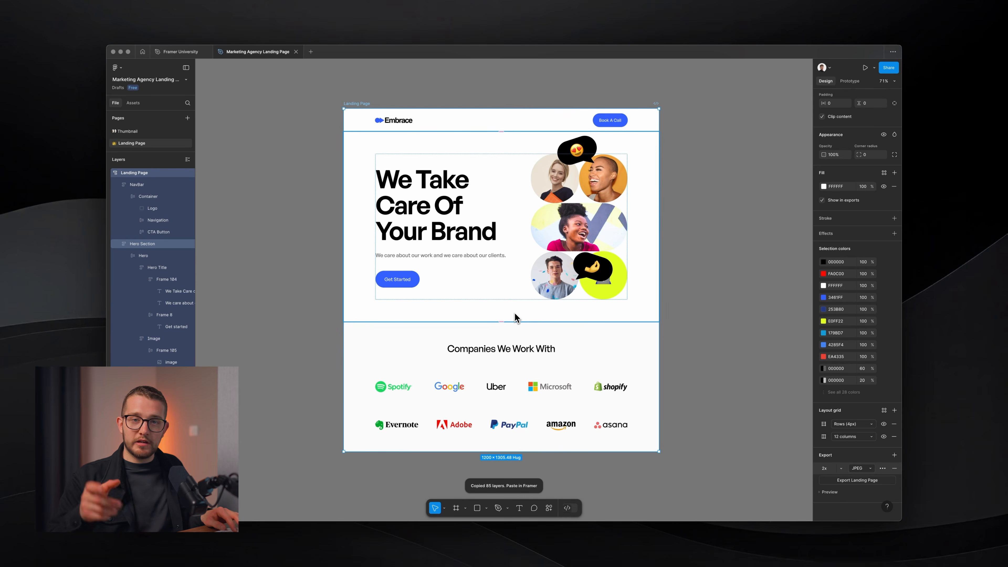
key(super+Tab)
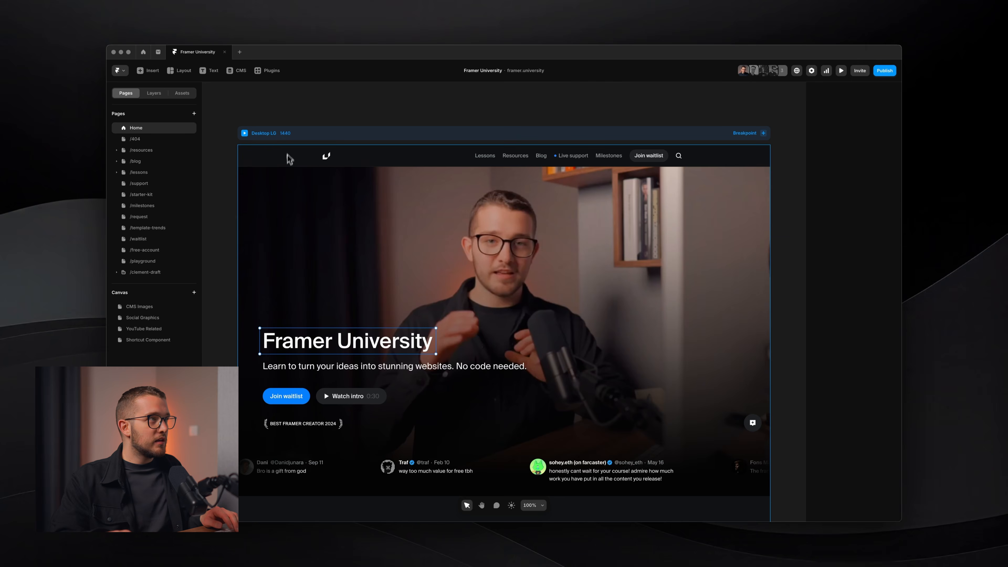
Paste the copied Embrace landing page into the new project's Desktop 1200 frame.
click(239, 52)
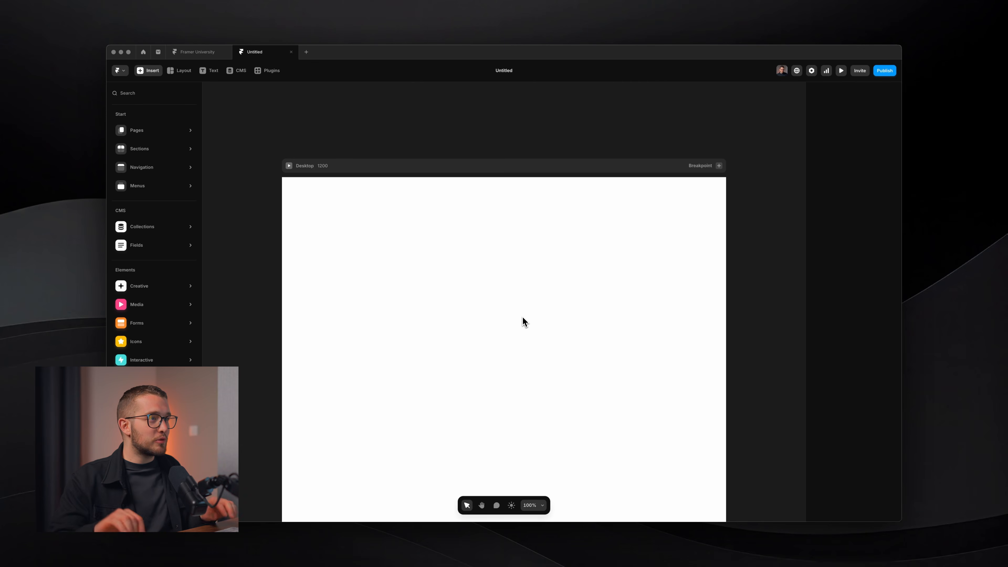
click(474, 166)
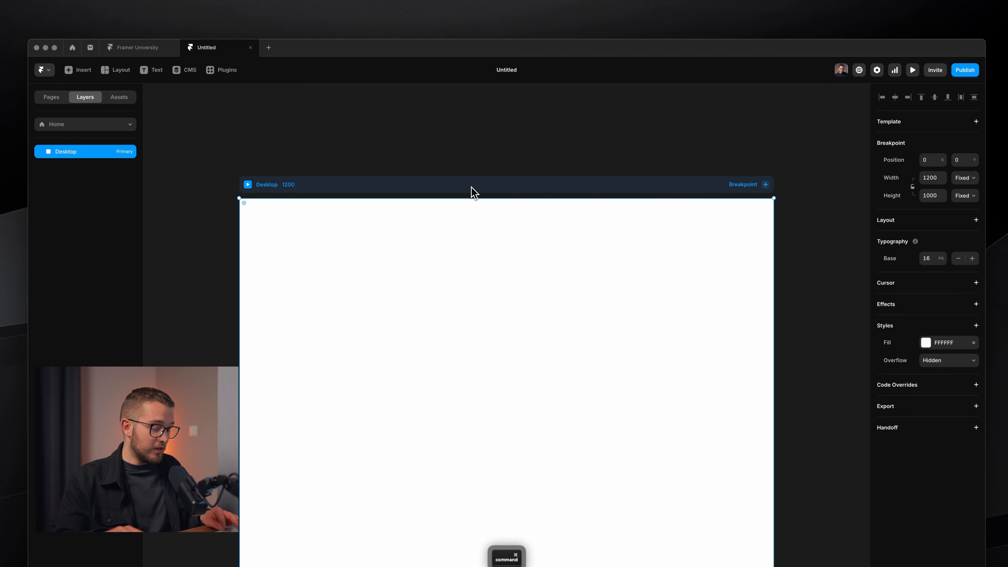
key(super+v)
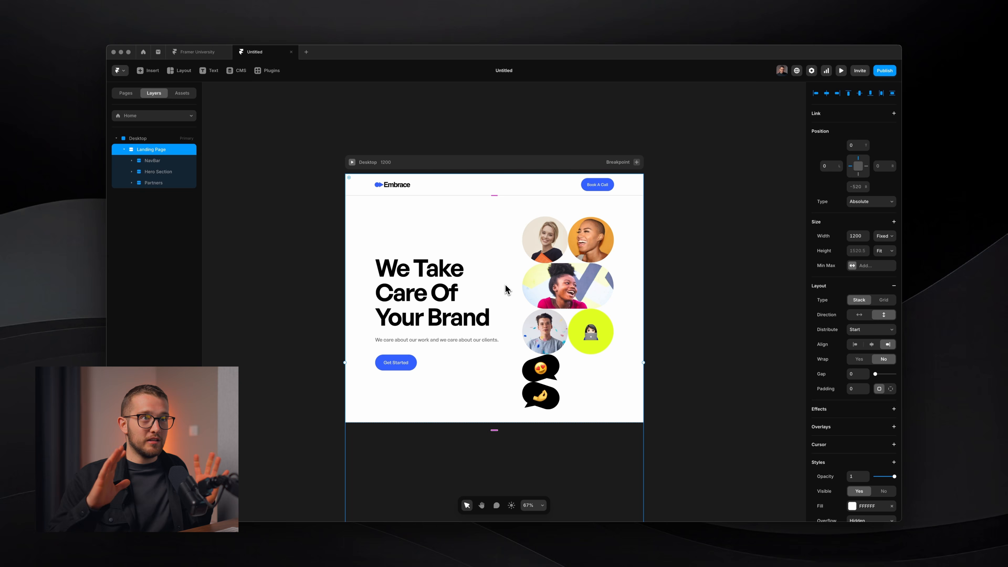
Add a stack layout to the Desktop breakpoint and keep the Landing Page width on Fill.
click(490, 163)
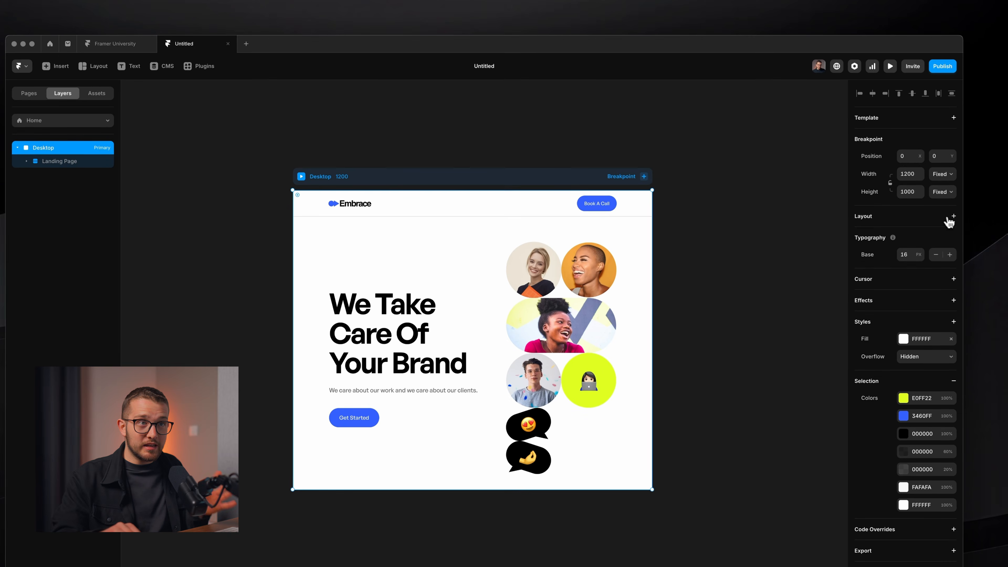
click(950, 216)
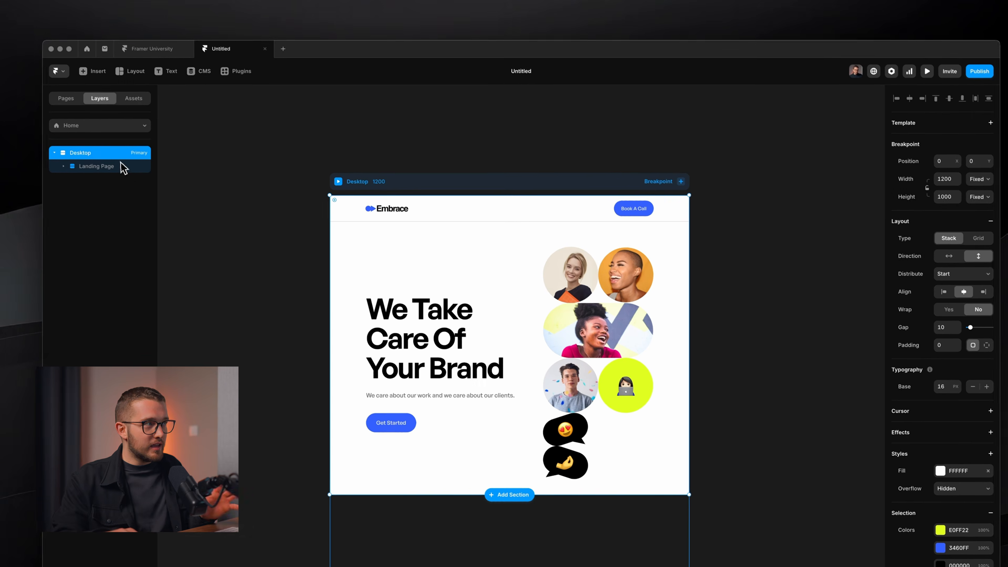
click(85, 160)
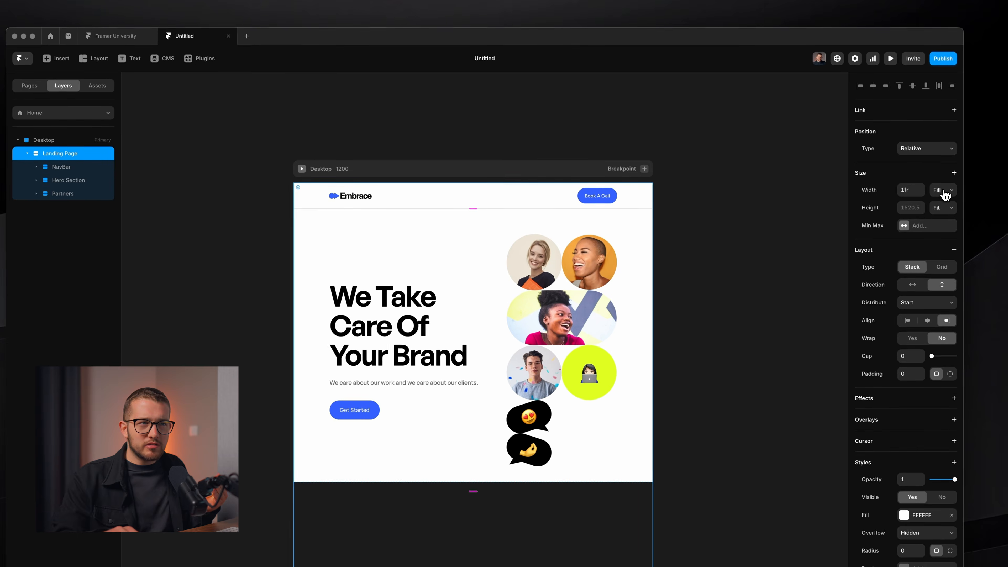
click(945, 194)
click(945, 193)
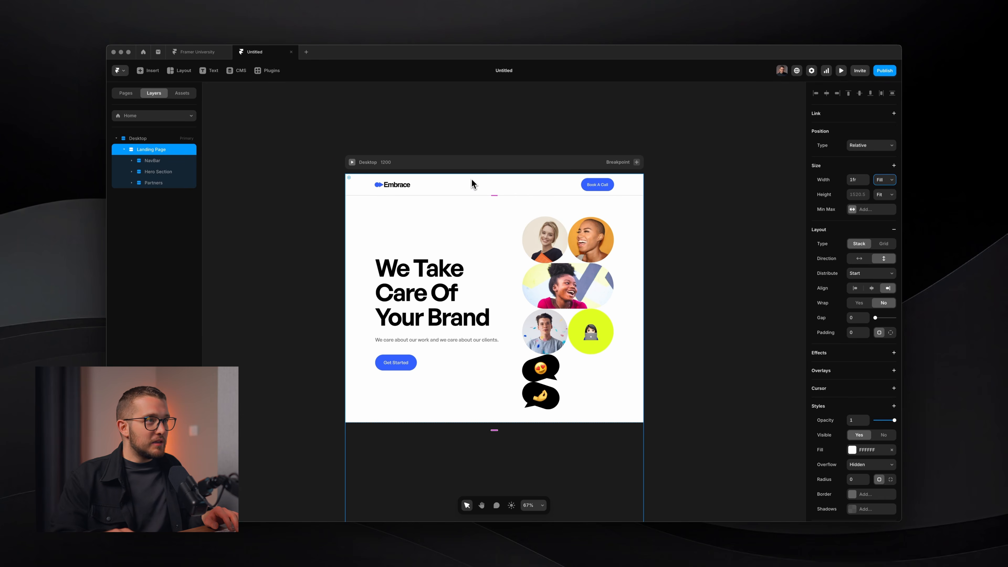
Set the Desktop breakpoint height to Fit so the Partners logo rows show.
click(482, 162)
scroll(472, 206, down, 5)
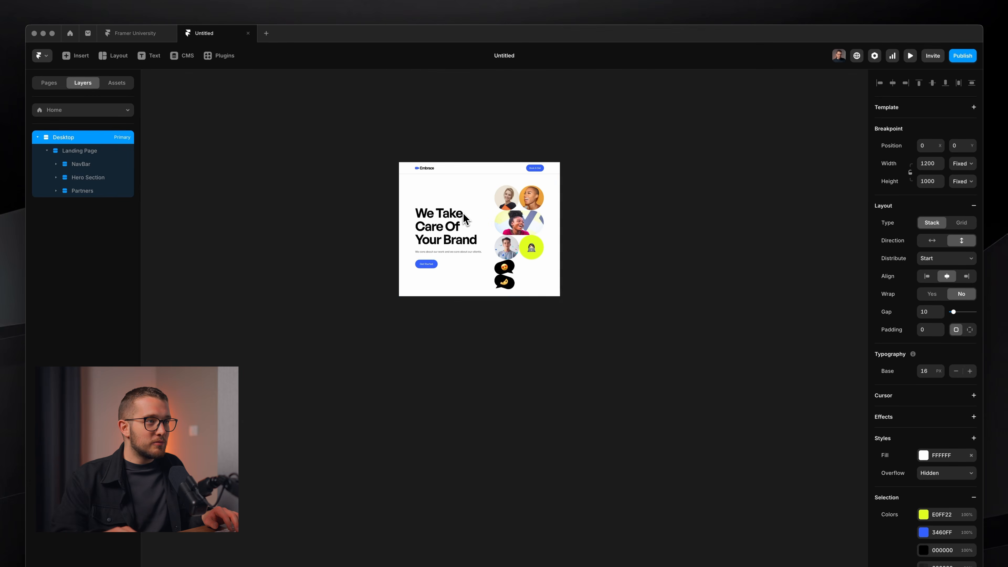
scroll(542, 288, up, 3)
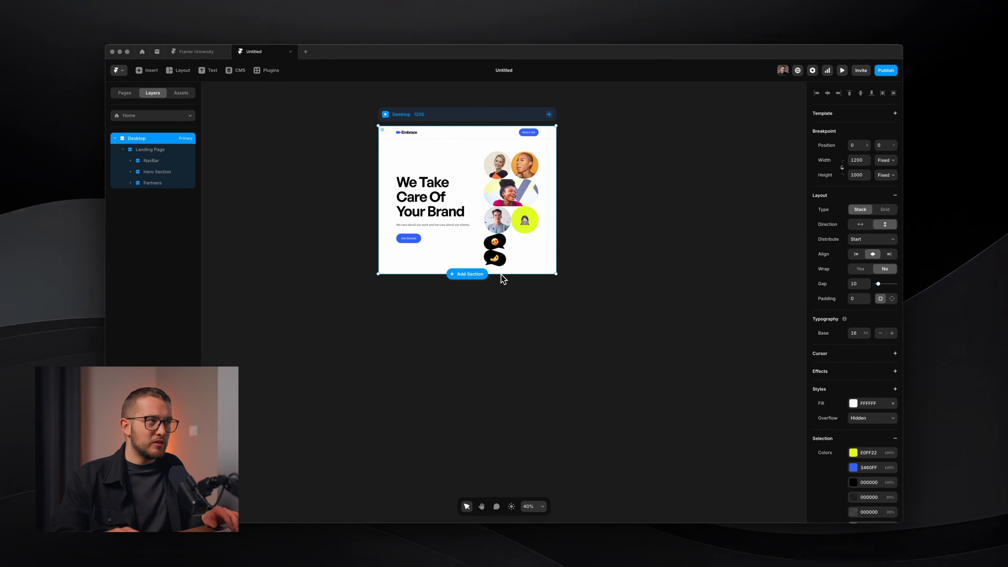
scroll(502, 276, up, 3)
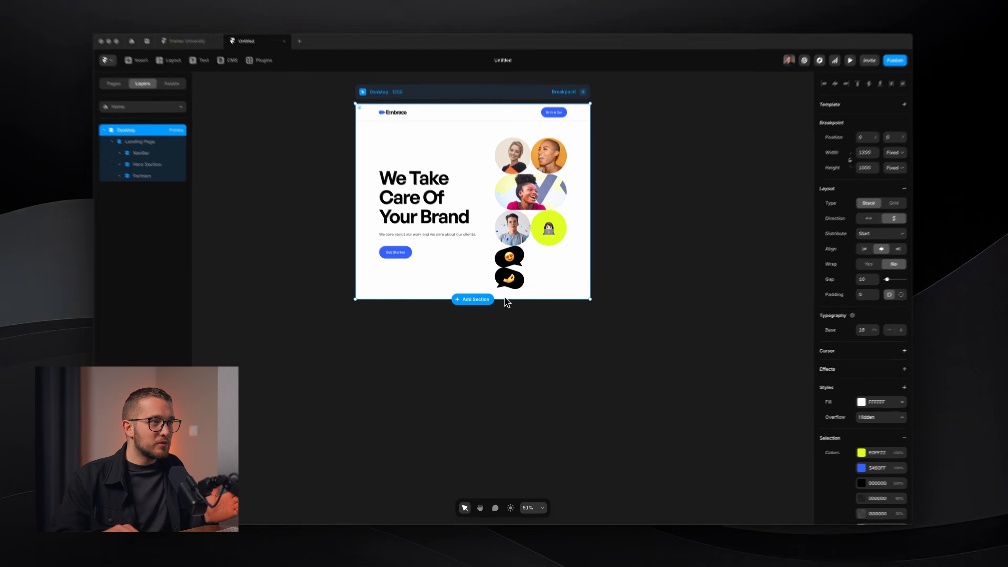
drag(502, 298, 518, 366)
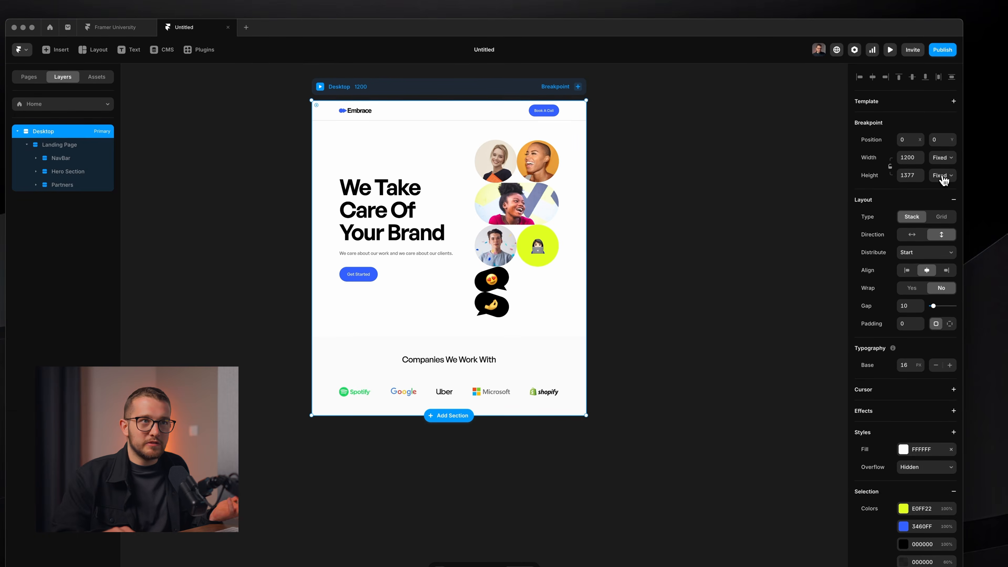
click(943, 176)
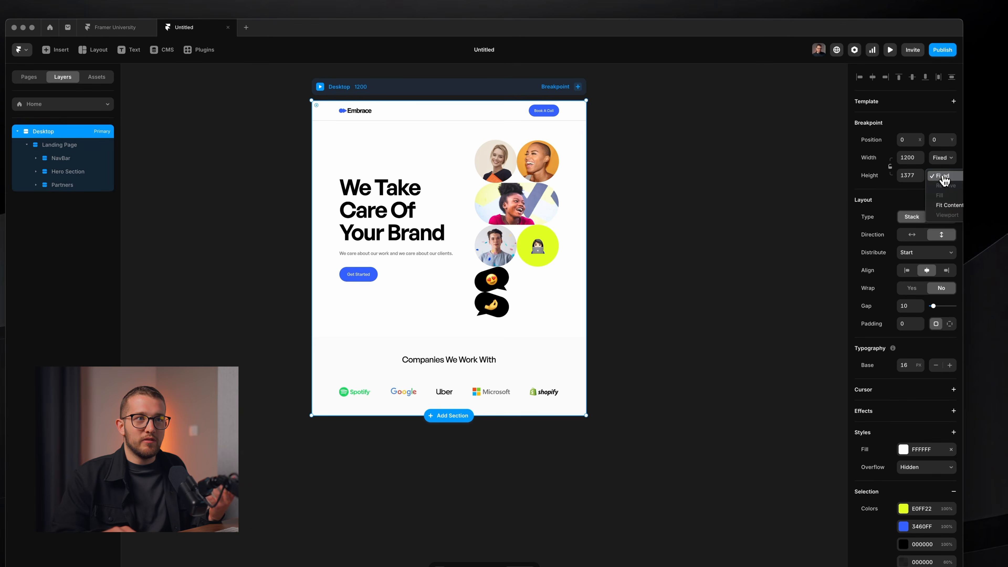
click(946, 206)
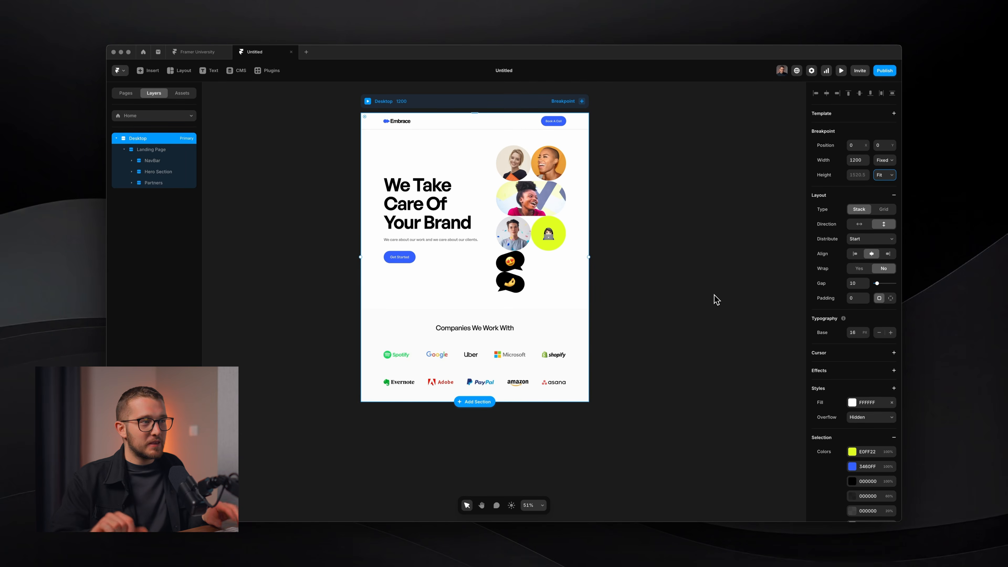
scroll(448, 192, up, 3)
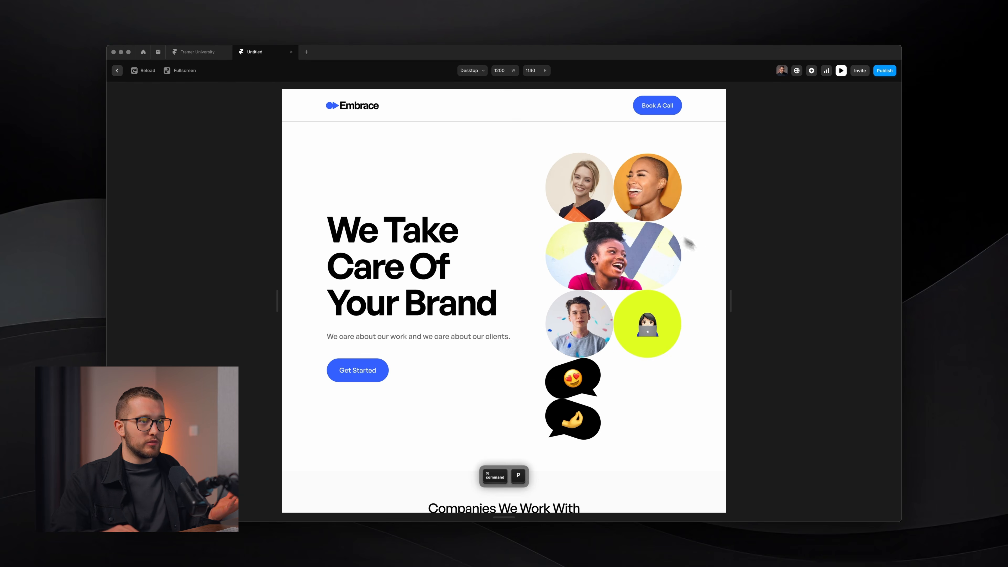
drag(725, 286, 667, 318)
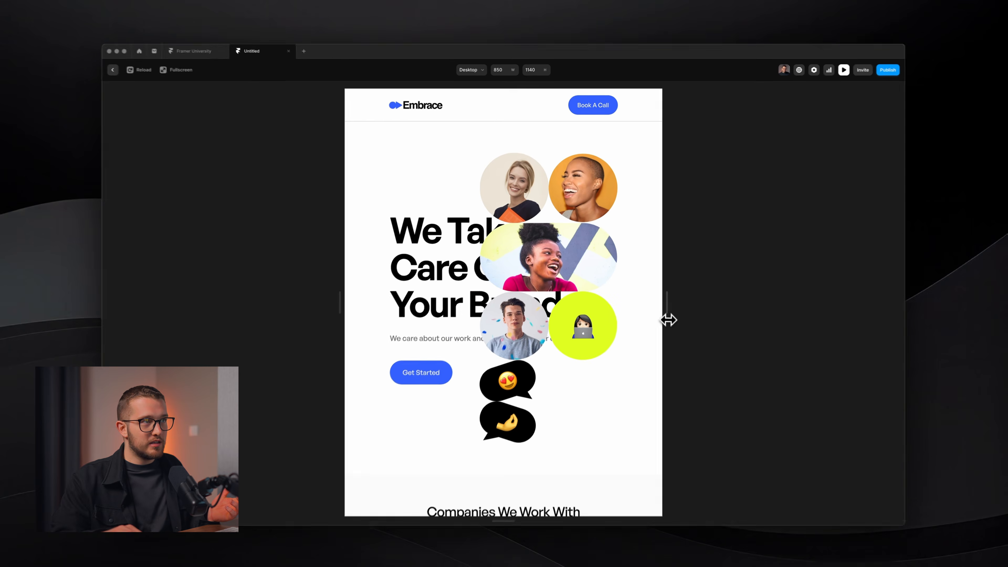
key(Escape)
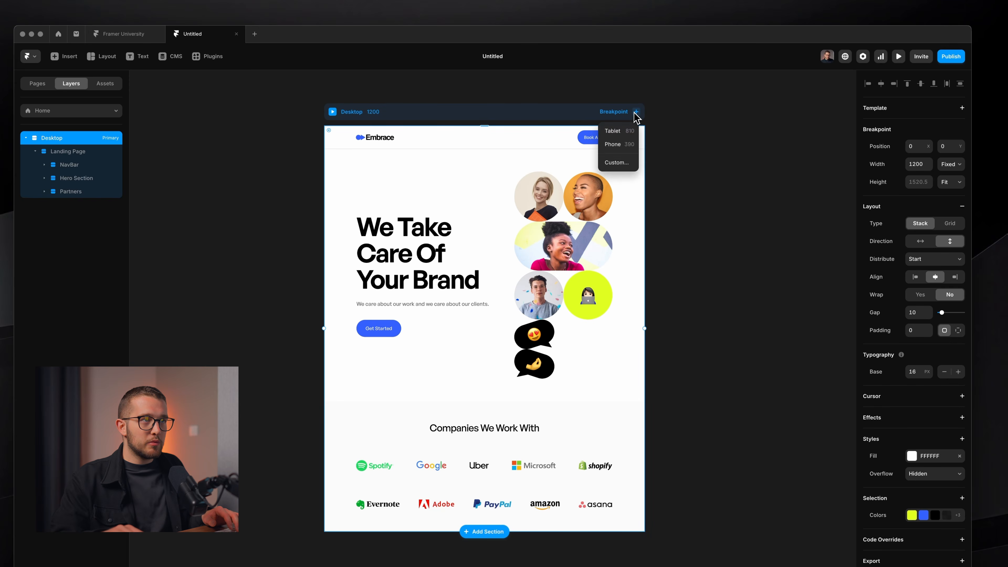
Add Tablet (810) and Phone (390) breakpoints, then switch to the Figma design.
click(629, 132)
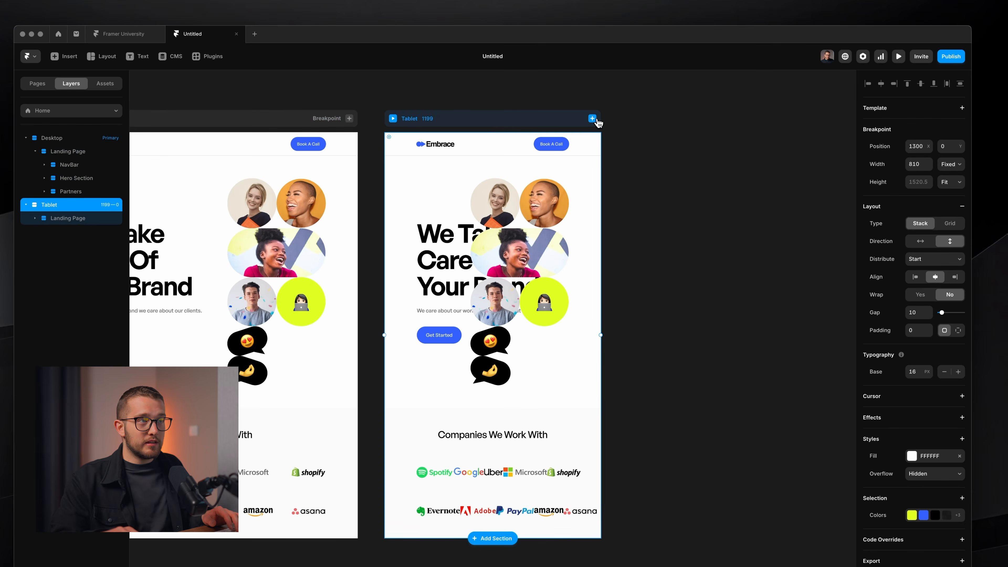
click(592, 138)
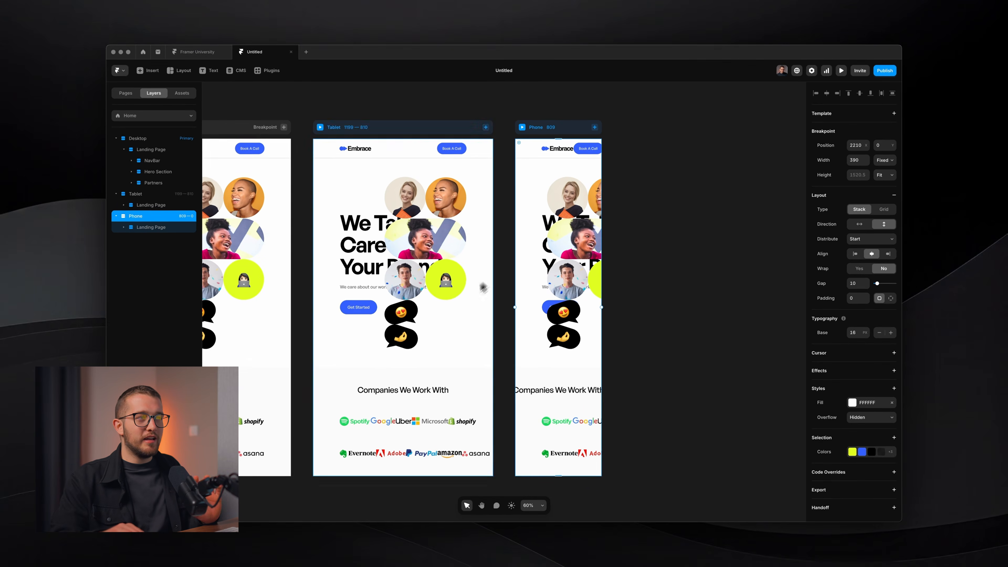
scroll(460, 316, left, 2)
scroll(474, 291, left, 3)
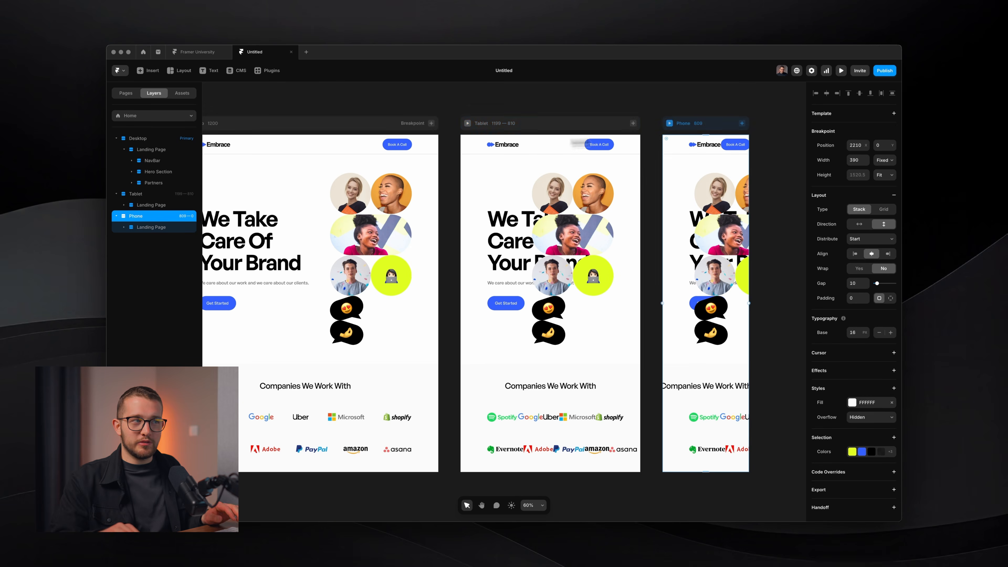
scroll(570, 272, left, 3)
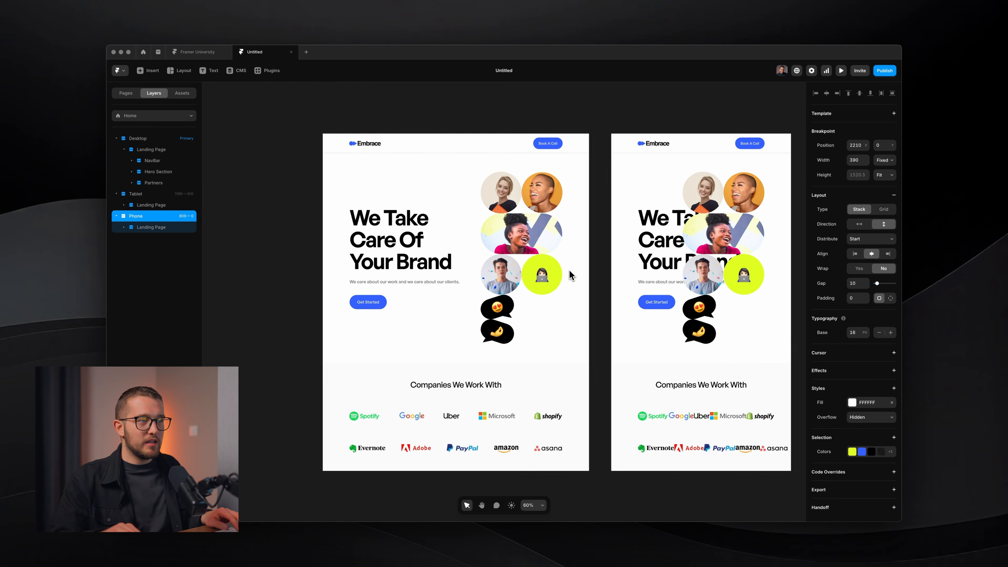
key(super+Tab)
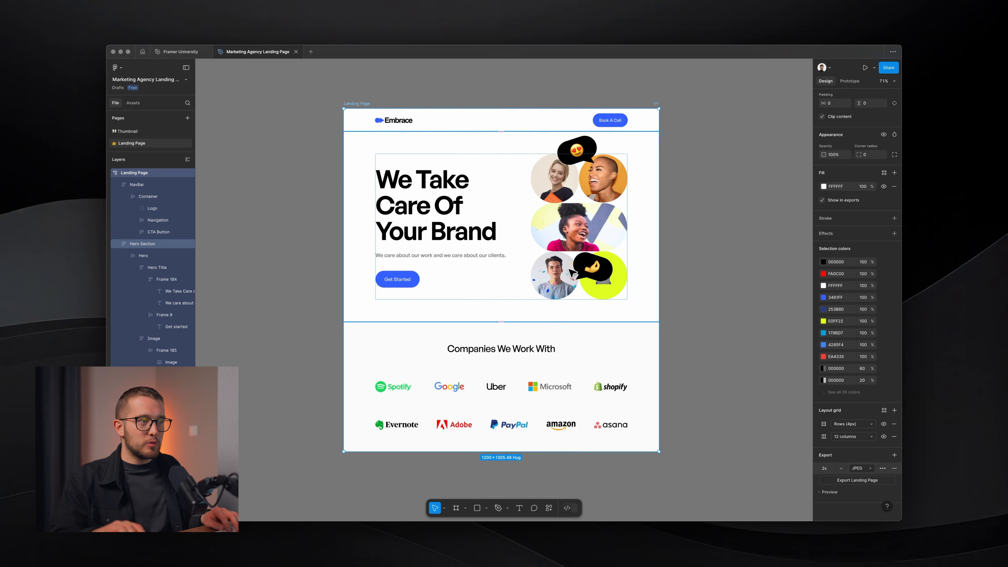
Inspect the Figma Hero Title, Frame 104 and heading nesting, restoring their original order.
click(474, 208)
double_click(493, 195)
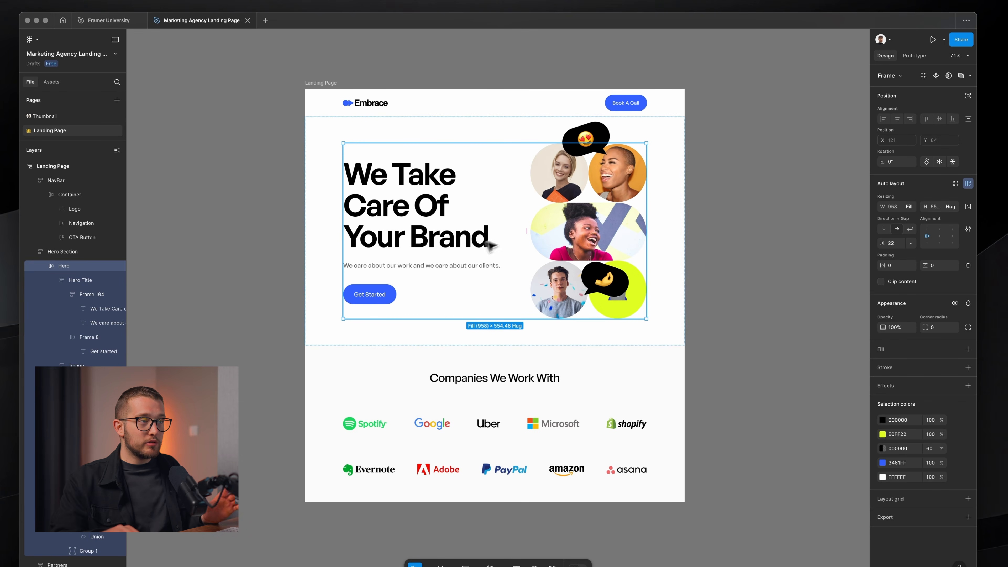
click(478, 236)
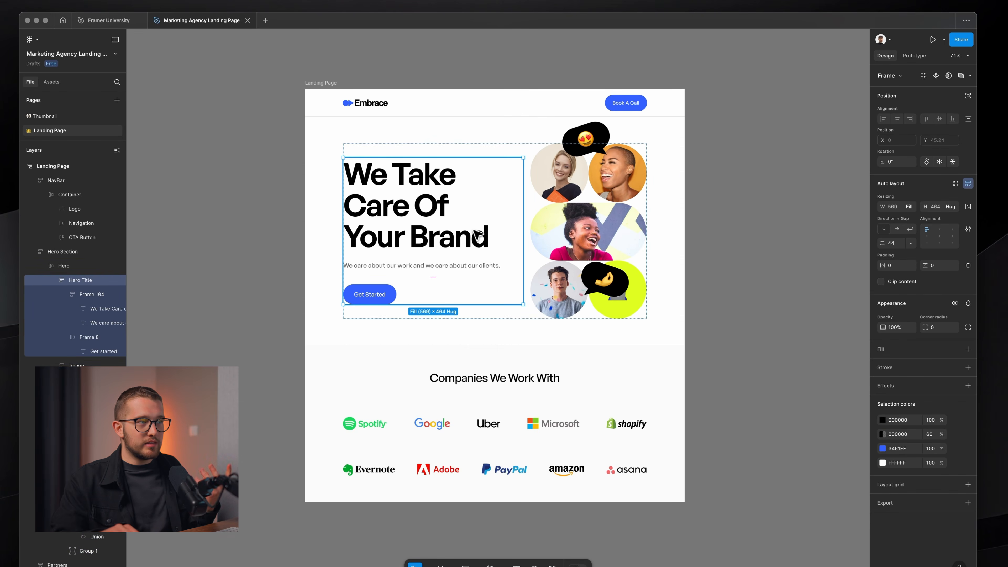
key(Right)
key(Left)
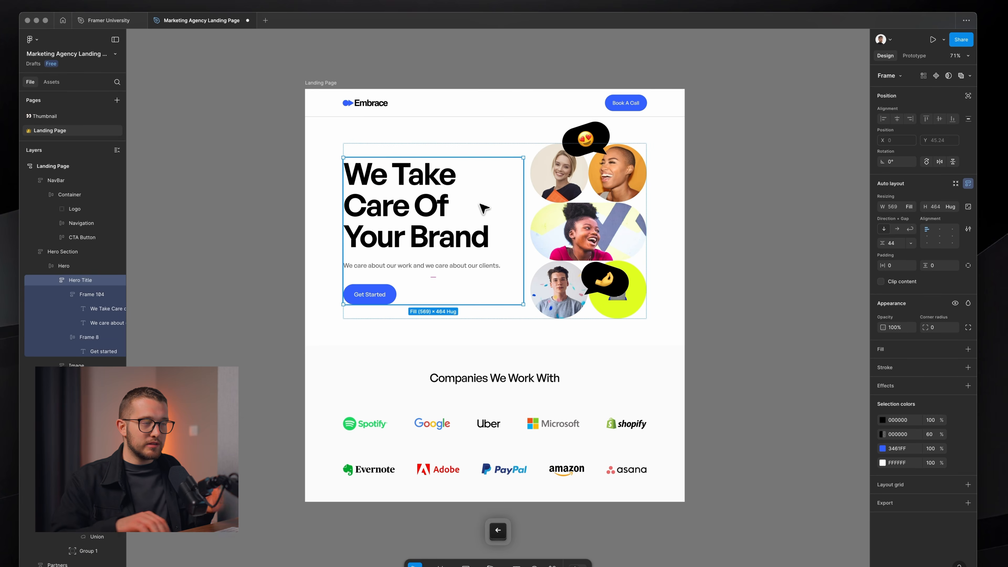
click(483, 208)
key(Down)
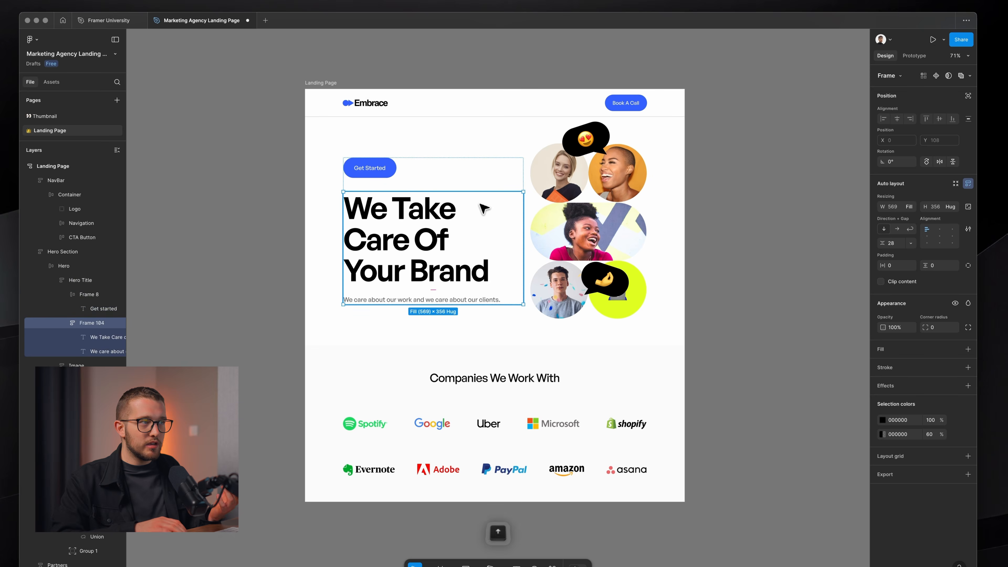
key(Up)
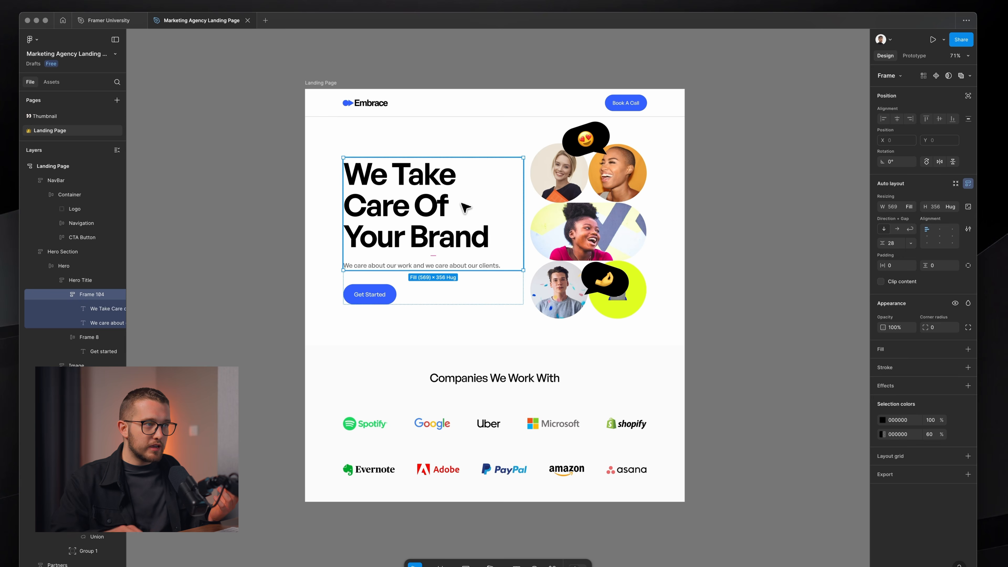
click(444, 208)
key(Up)
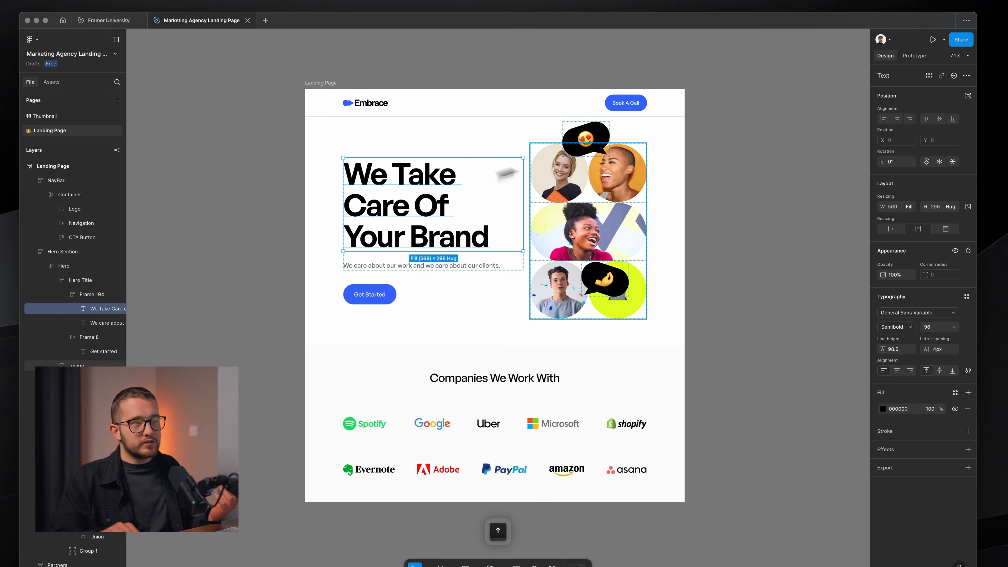
click(719, 166)
Select the heart-eyes chat bubble in Framer and compare it with the Figma design.
key(super+Tab)
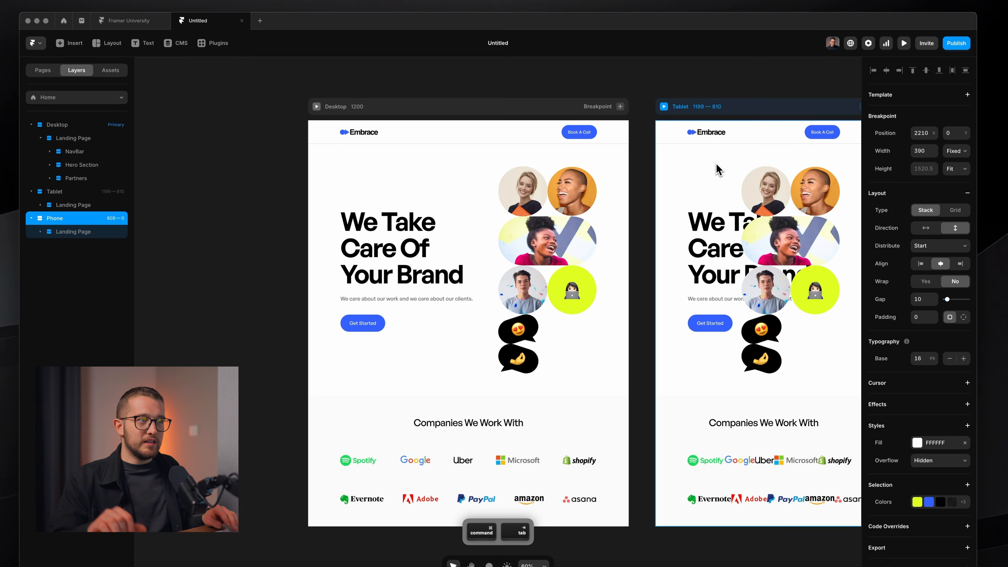
click(462, 263)
scroll(525, 234, up, 3)
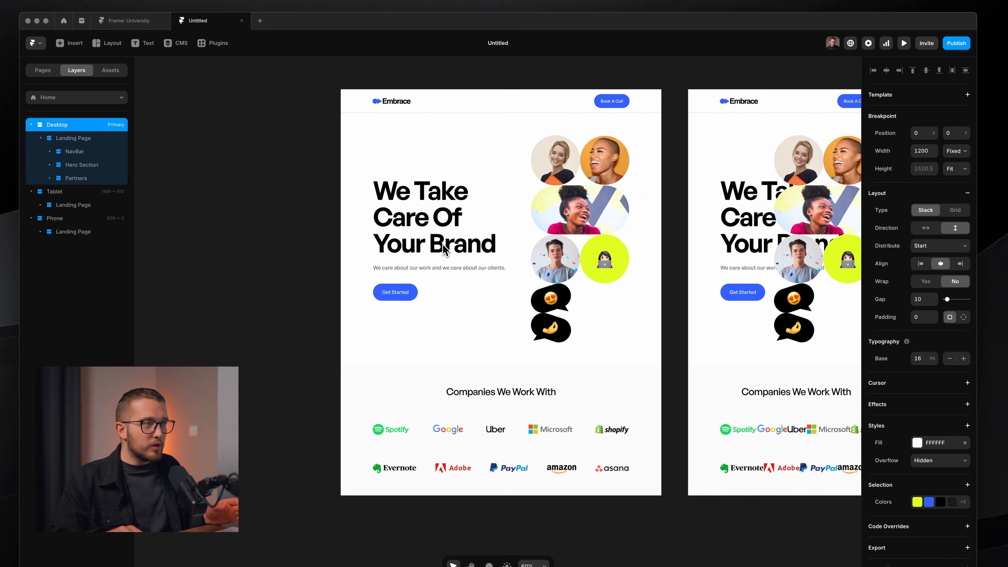
scroll(551, 350, up, 5)
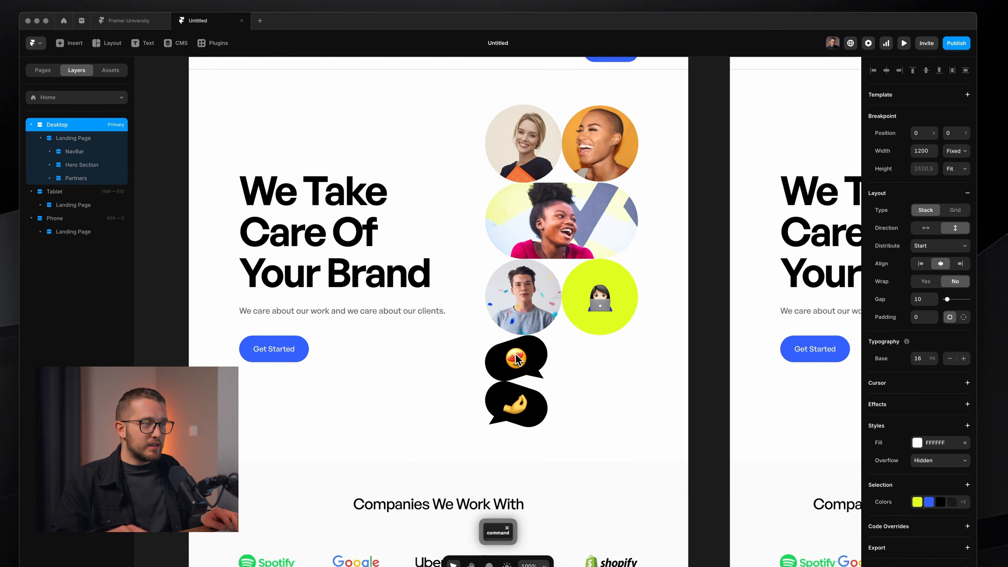
super+click(555, 359)
key(super+Tab)
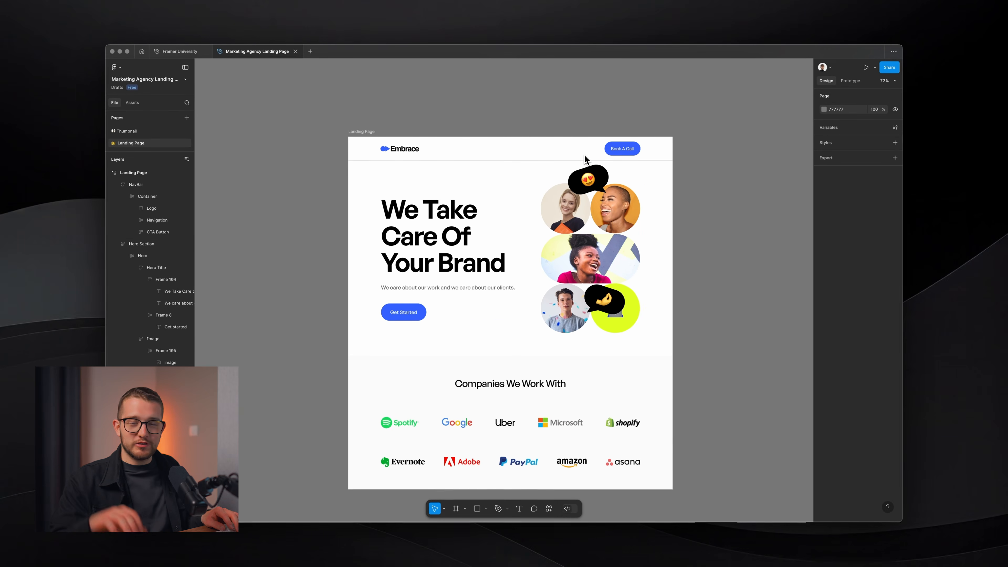
key(super+Tab)
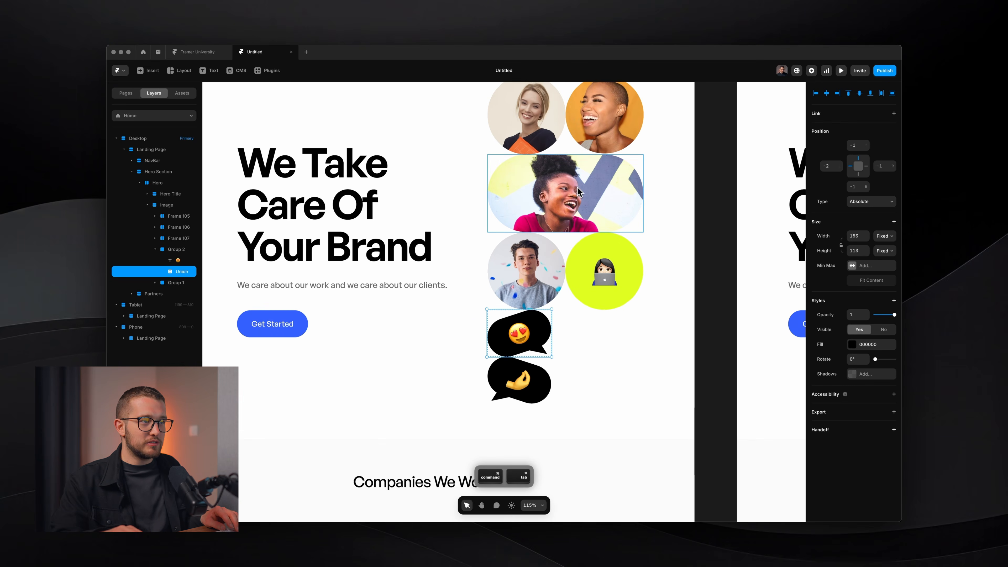
Make the heart-eyes bubble group absolute and place it over the top portraits.
click(163, 251)
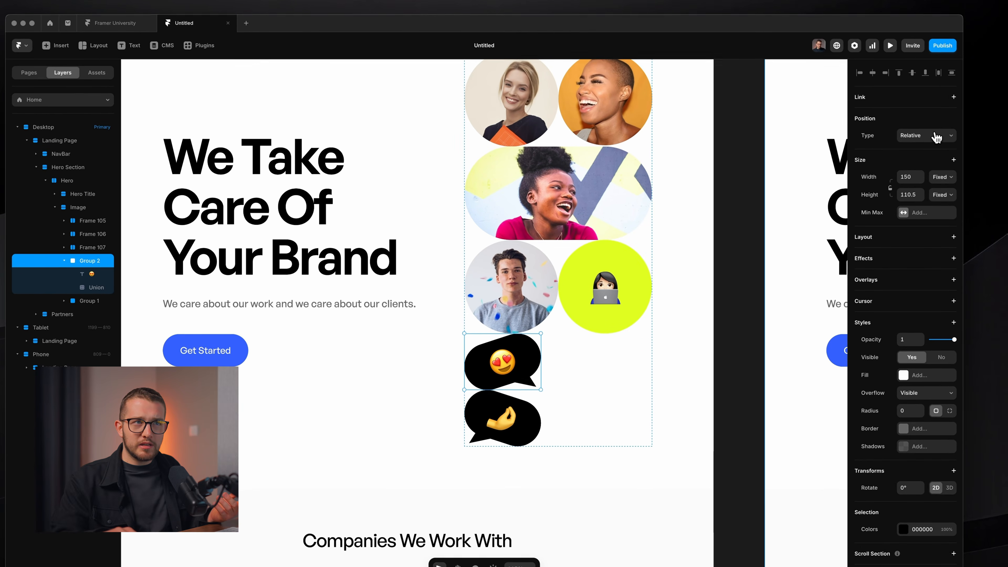
click(936, 136)
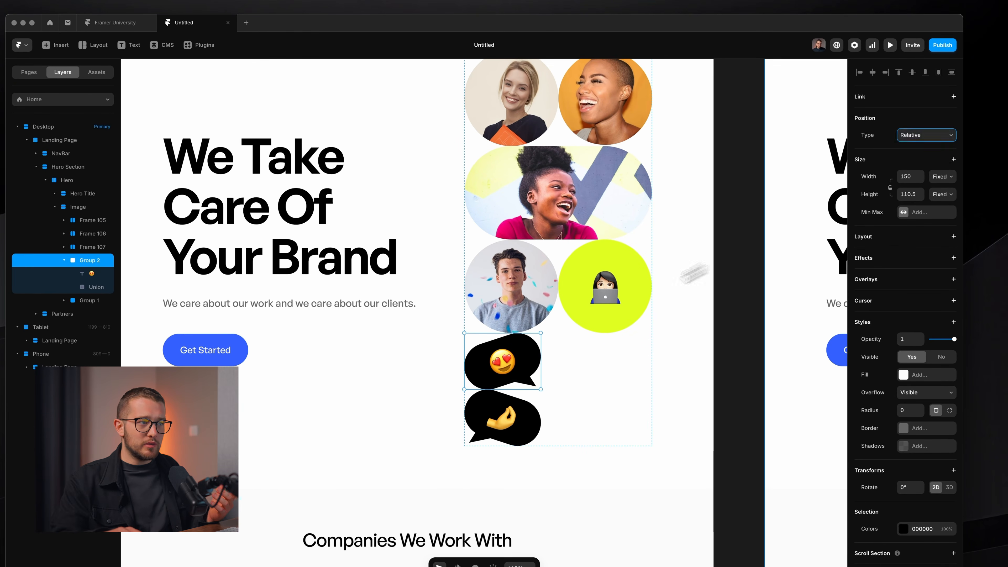
scroll(543, 376, up, 2)
drag(518, 365, 576, 114)
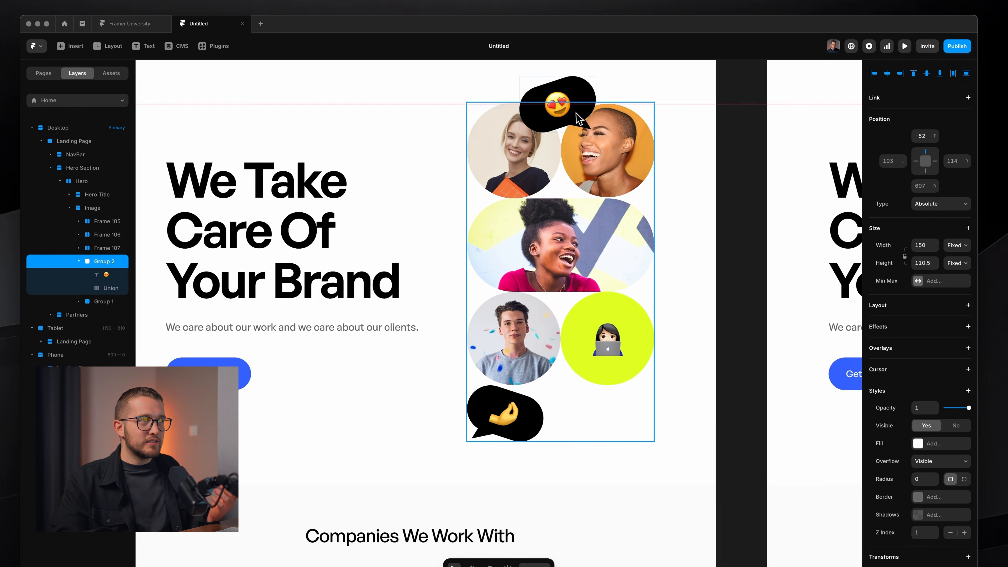
Make the hand emoji bubble absolute and move it over the middle portrait.
click(505, 413)
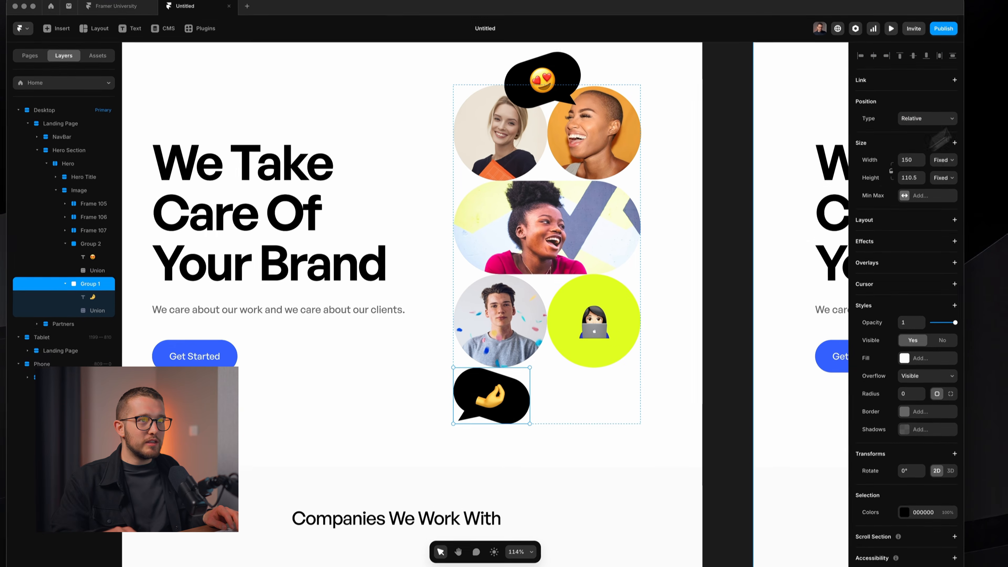
click(939, 136)
click(915, 123)
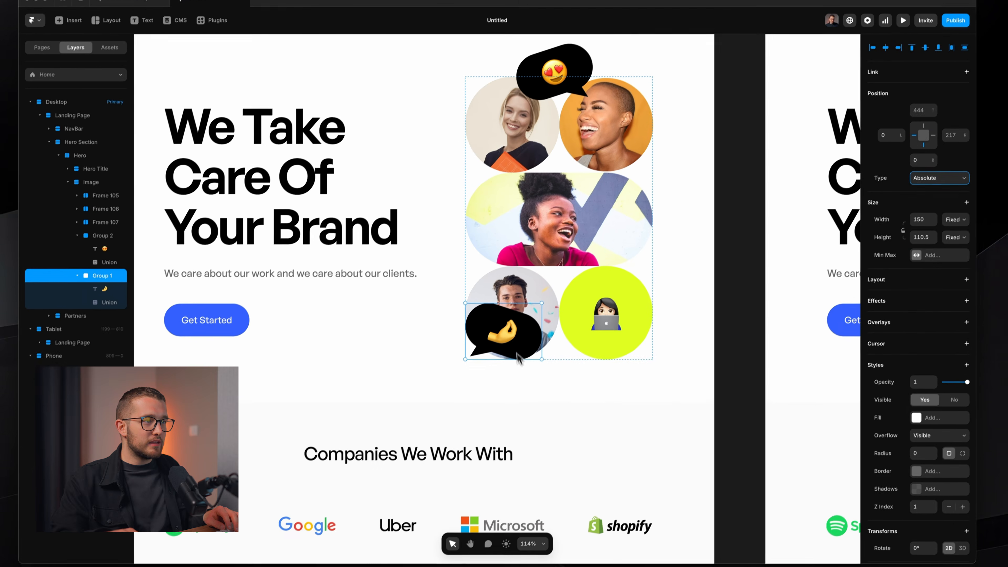
drag(506, 349, 579, 272)
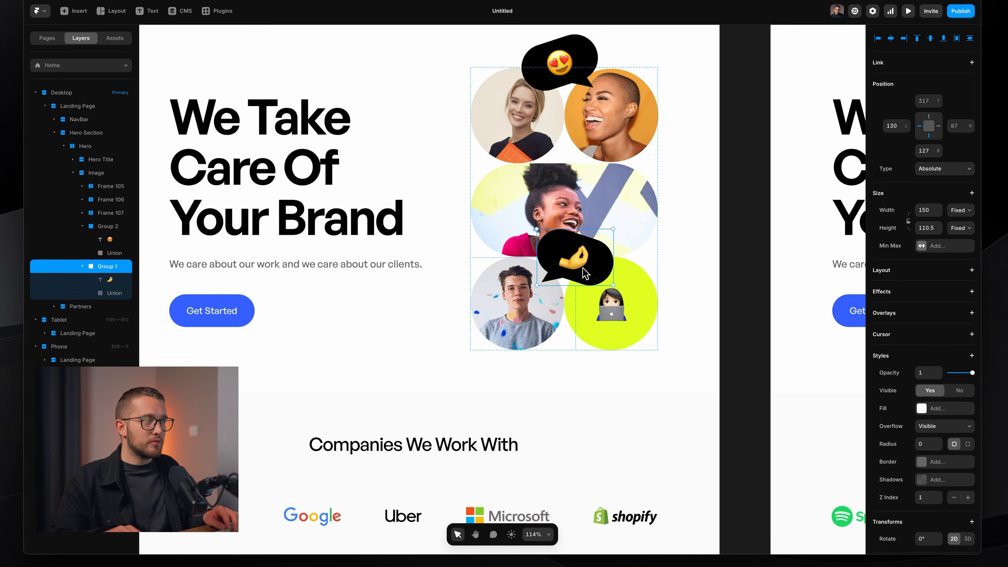
click(578, 358)
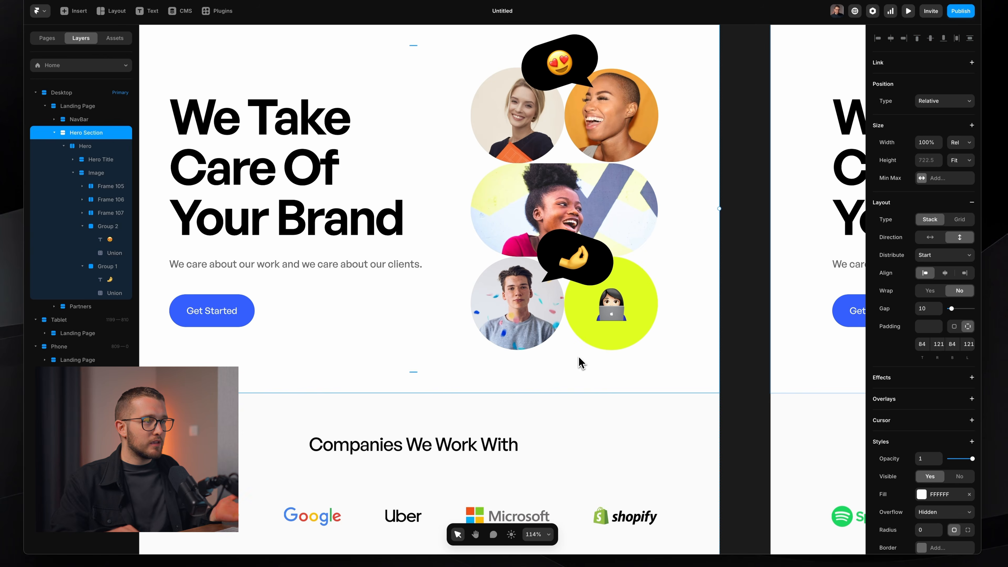
scroll(578, 357, down, 4)
Set the Tablet hero stack direction to vertical, placing the title above the portraits.
scroll(574, 364, down, 2)
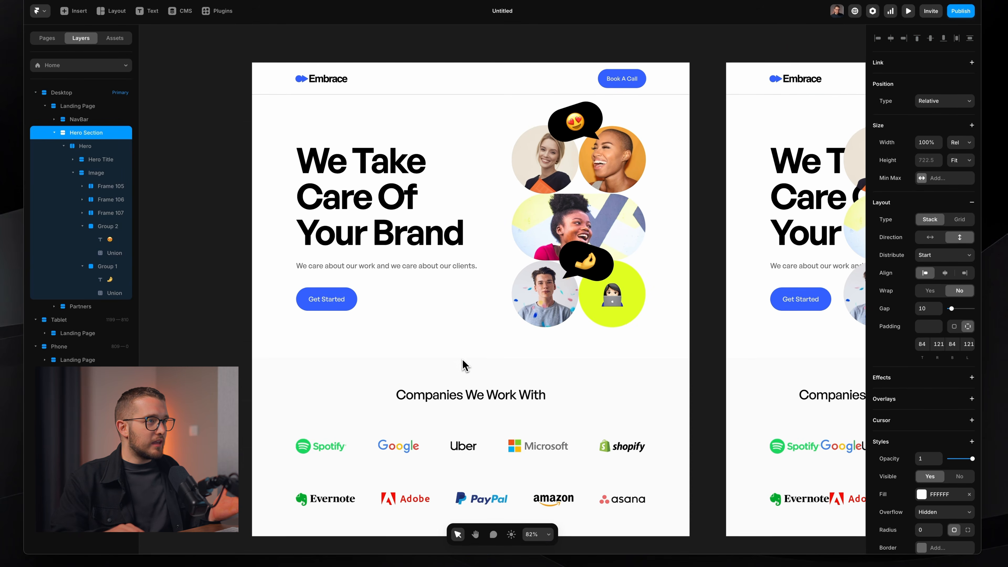
scroll(591, 332, up, 3)
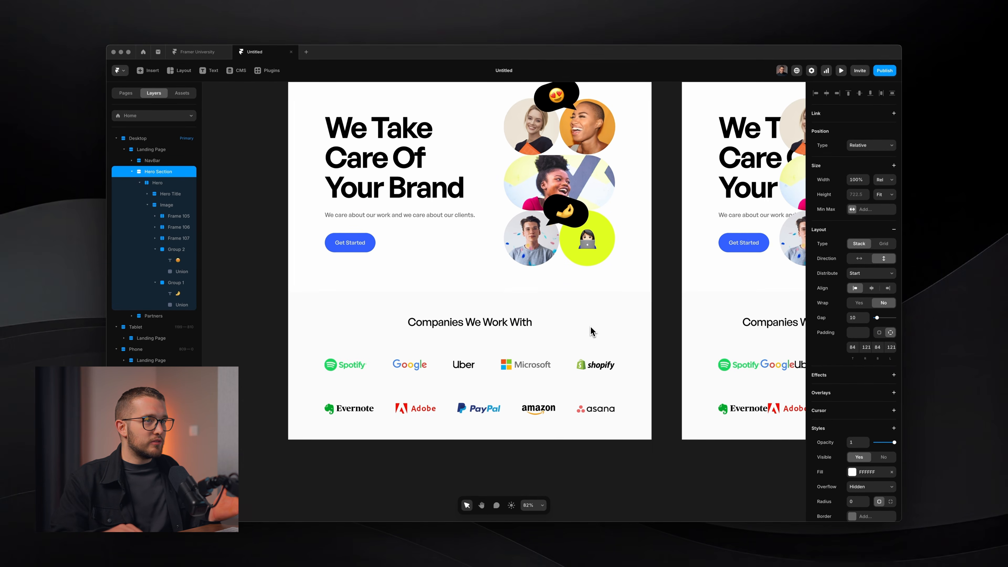
scroll(590, 331, right, 2)
scroll(481, 251, right, 5)
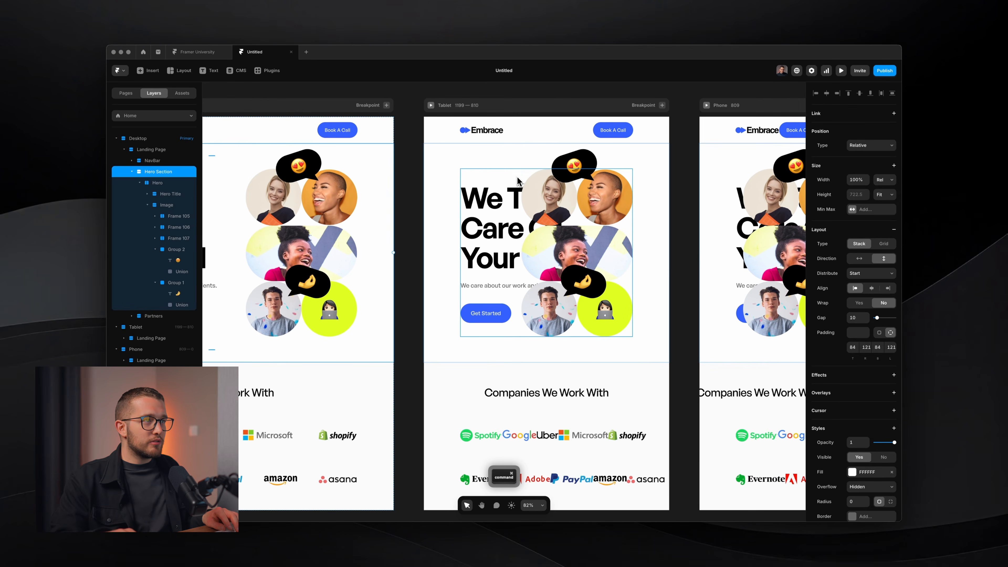
click(511, 187)
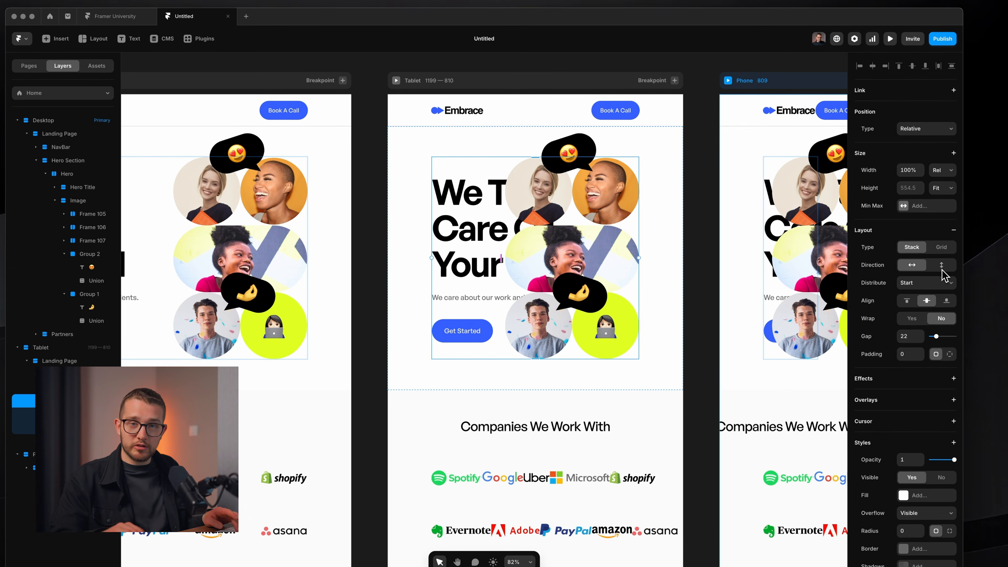
scroll(945, 274, down, 1)
click(941, 249)
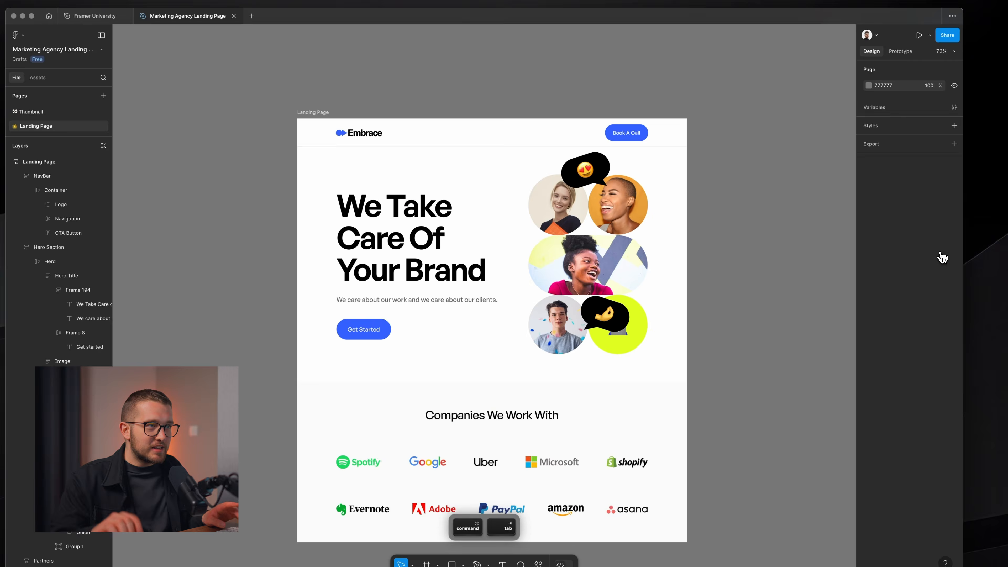
scroll(514, 270, down, 2)
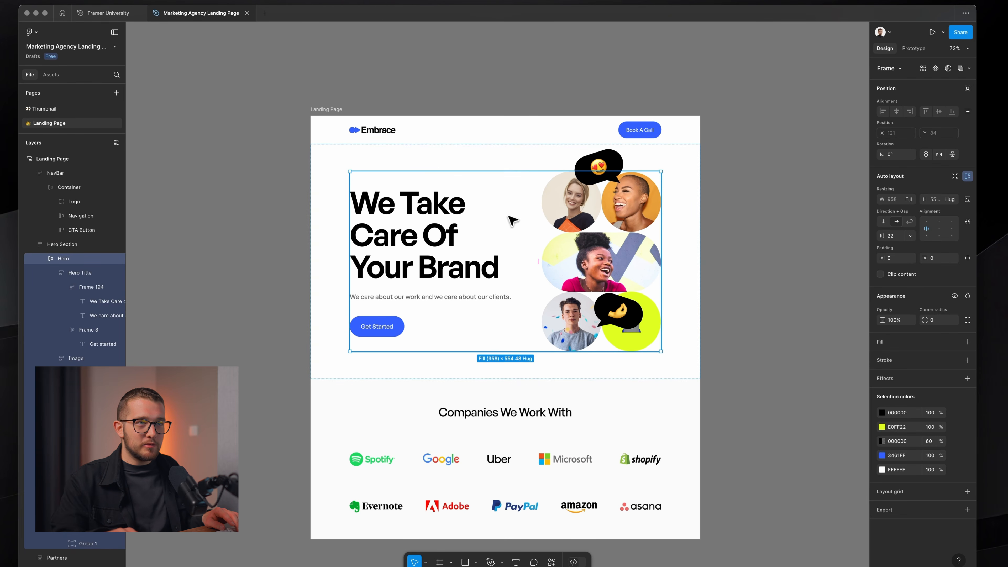
Toggle the Figma Hero auto layout to vertical and back to horizontal, then return to Framer.
click(883, 222)
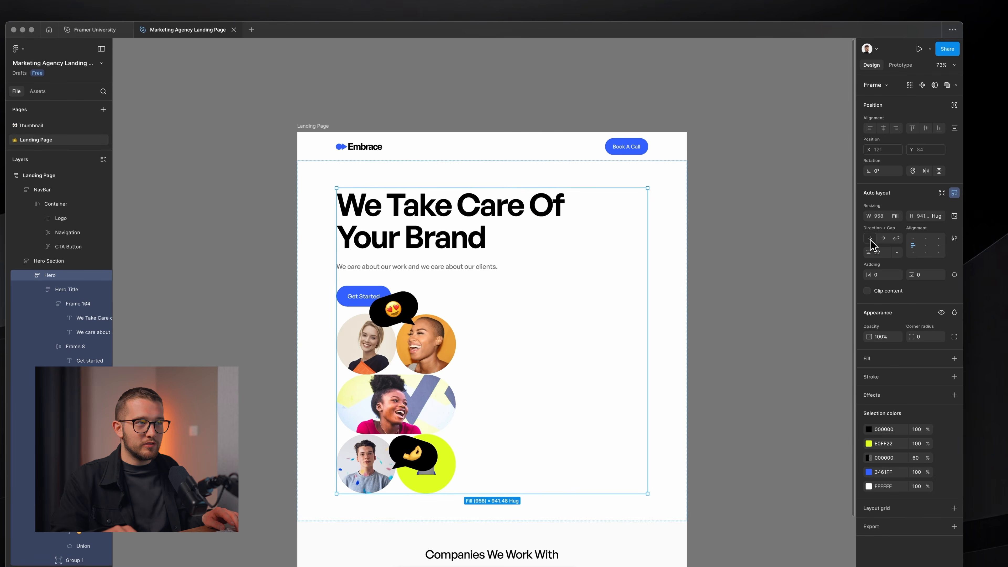
click(882, 238)
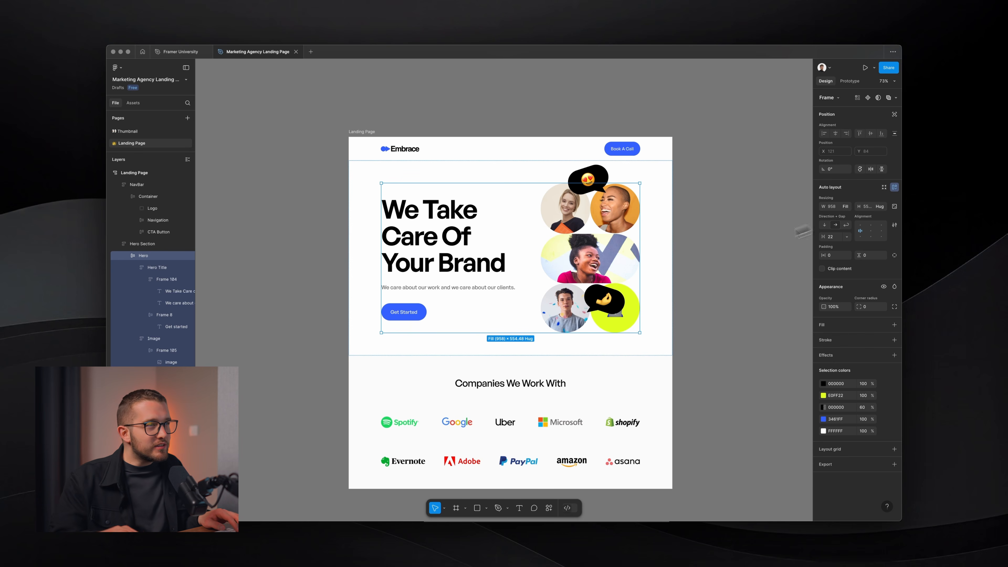
drag(318, 104, 767, 490)
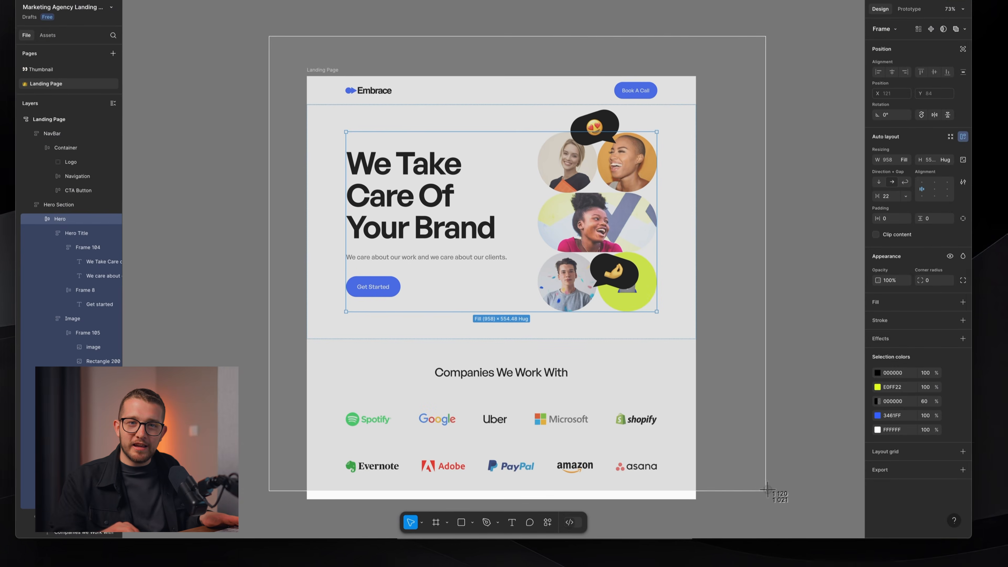
key(super+Tab)
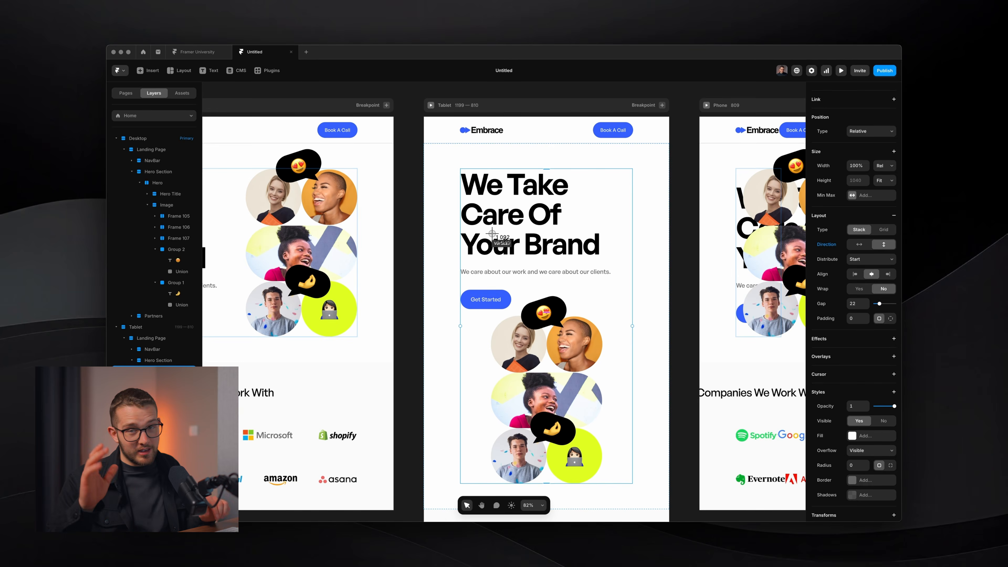
Center-align the Tablet hero heading and tagline text, then select their parent stack.
scroll(519, 260, down, 2)
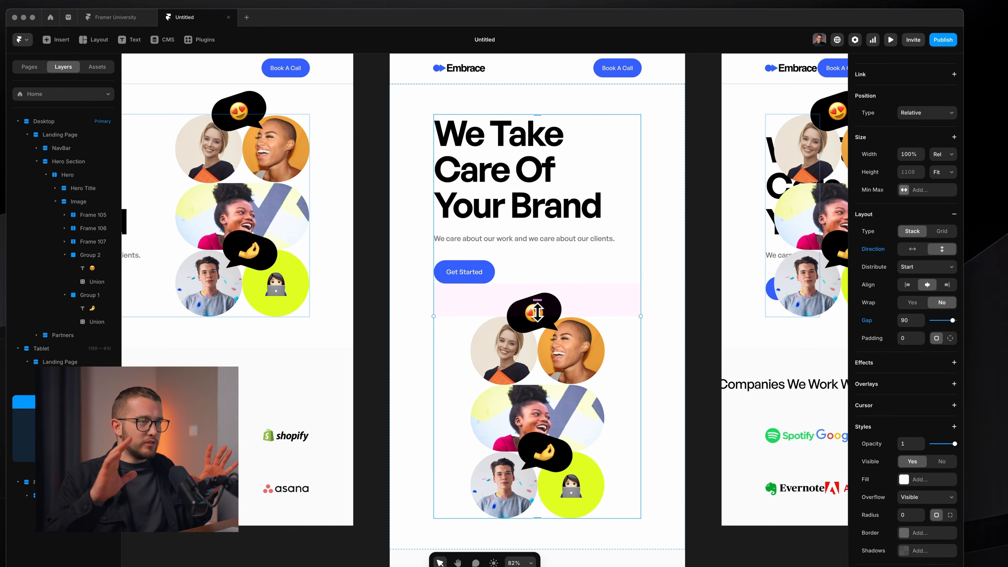
scroll(547, 275, down, 2)
scroll(547, 275, up, 1)
super+click(523, 196)
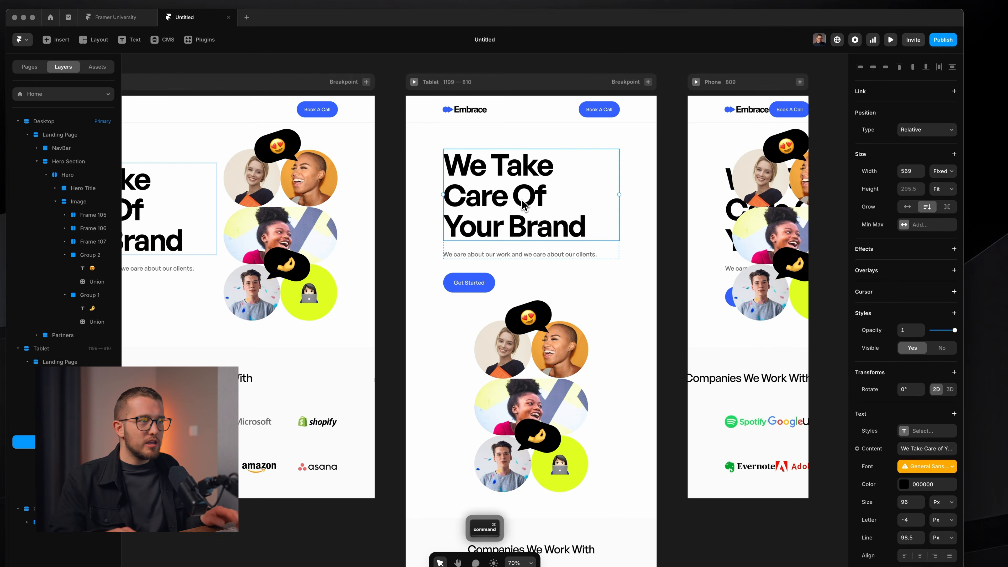
click(920, 530)
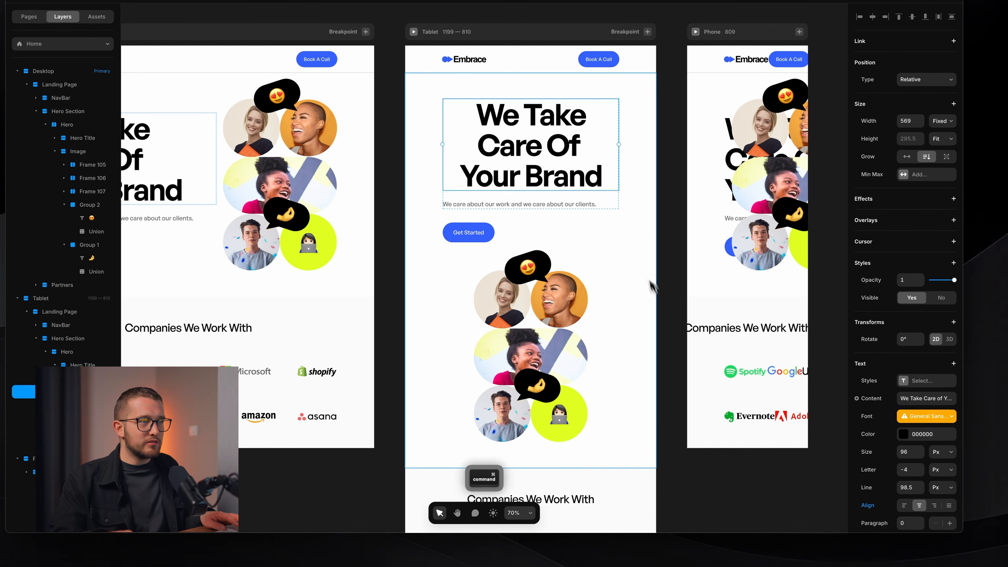
super+click(589, 214)
click(919, 510)
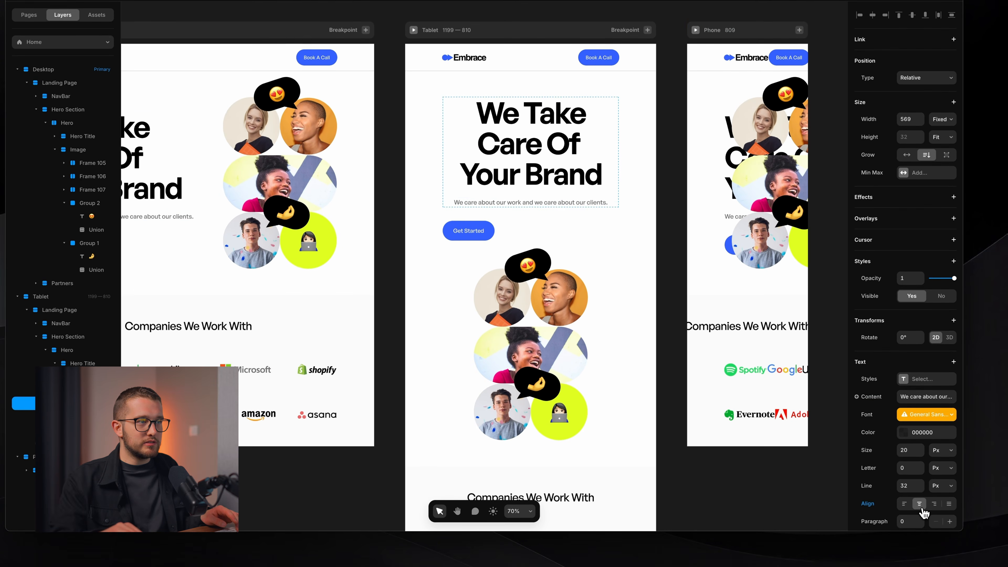
super+click(536, 218)
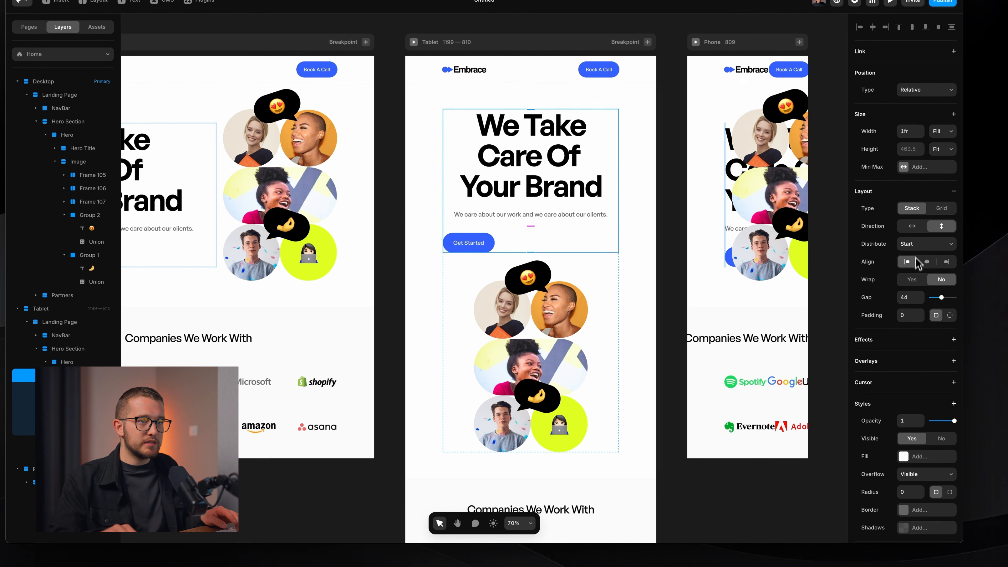
ctrl+scroll(579, 248, down, 3)
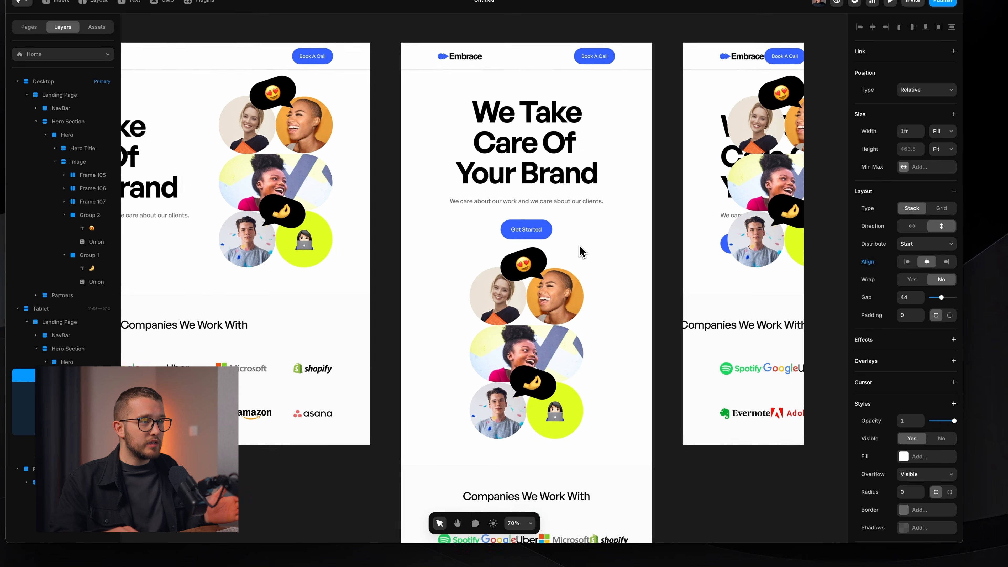
scroll(580, 246, down, 4)
Select the Tablet logo block, set Distribute to Start and turn Wrap on.
scroll(542, 415, up, 3)
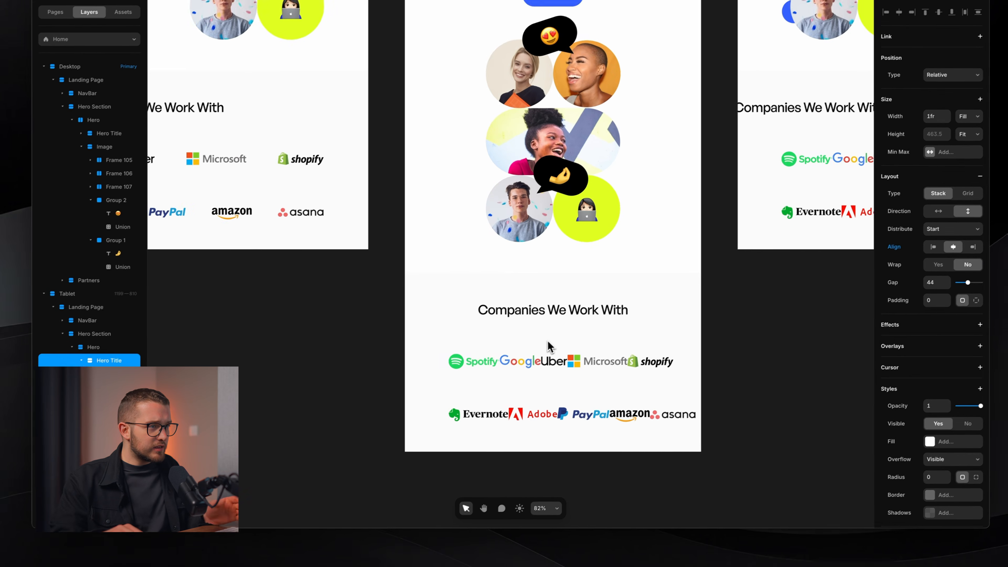
super+click(514, 371)
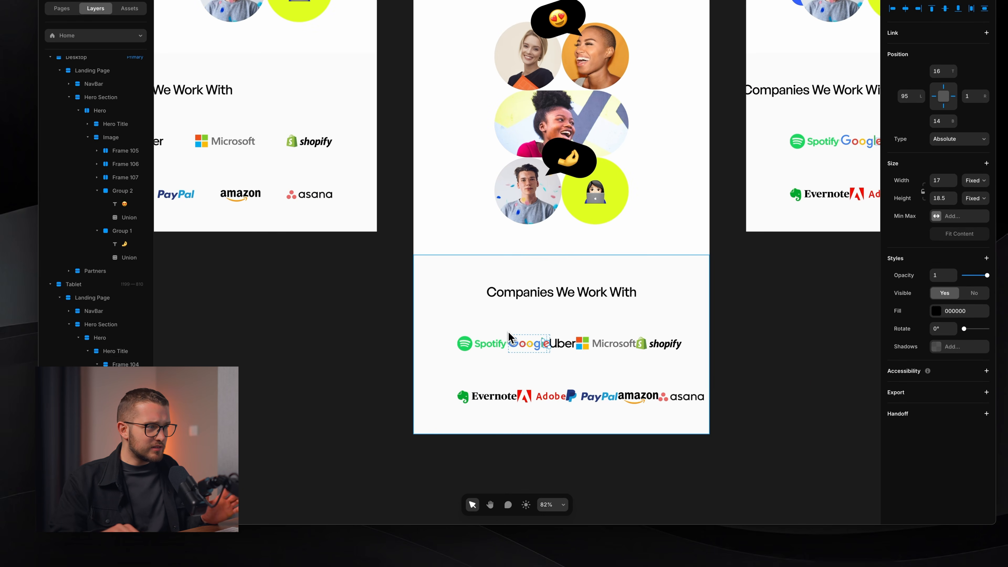
super+click(560, 337)
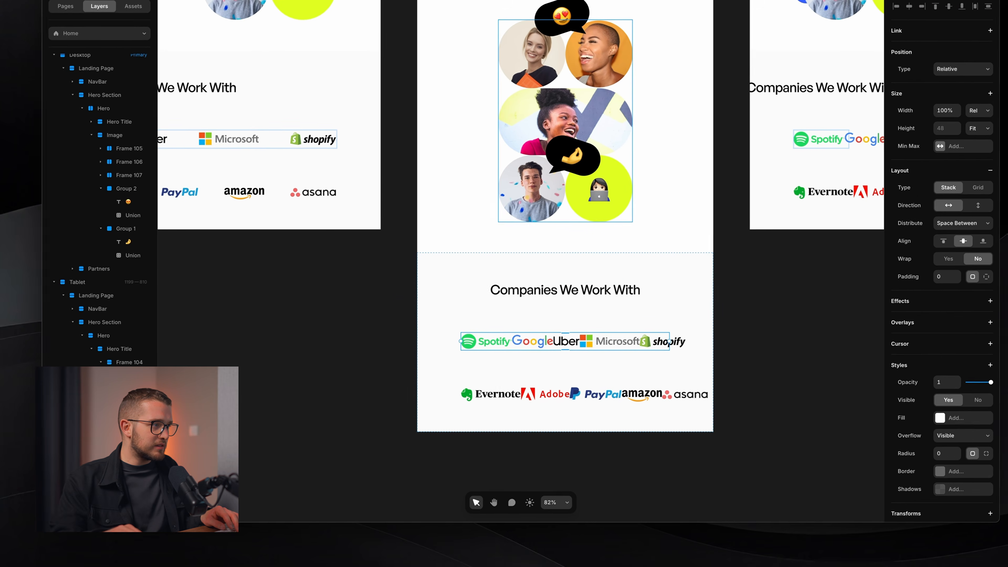
shift+click(571, 394)
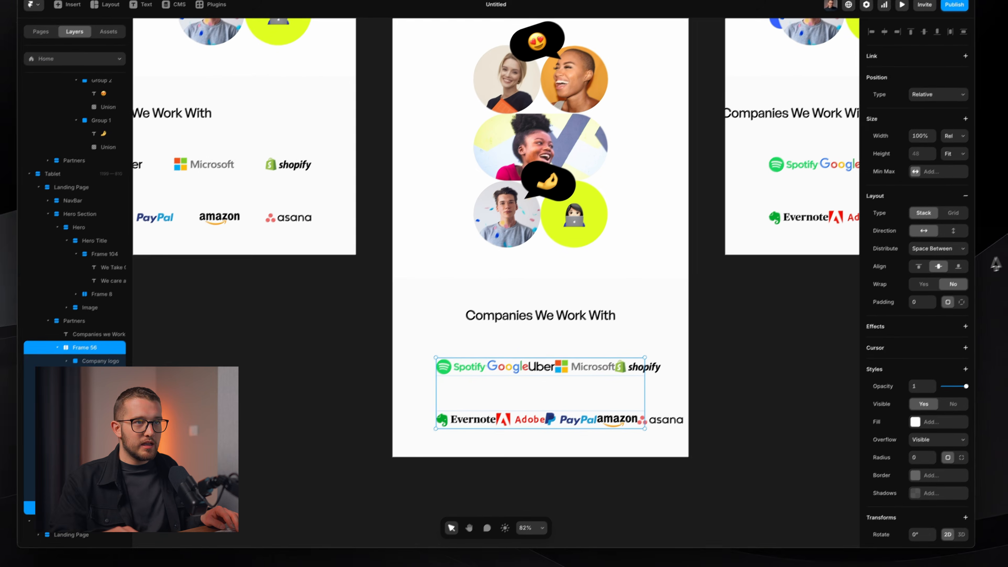
click(938, 249)
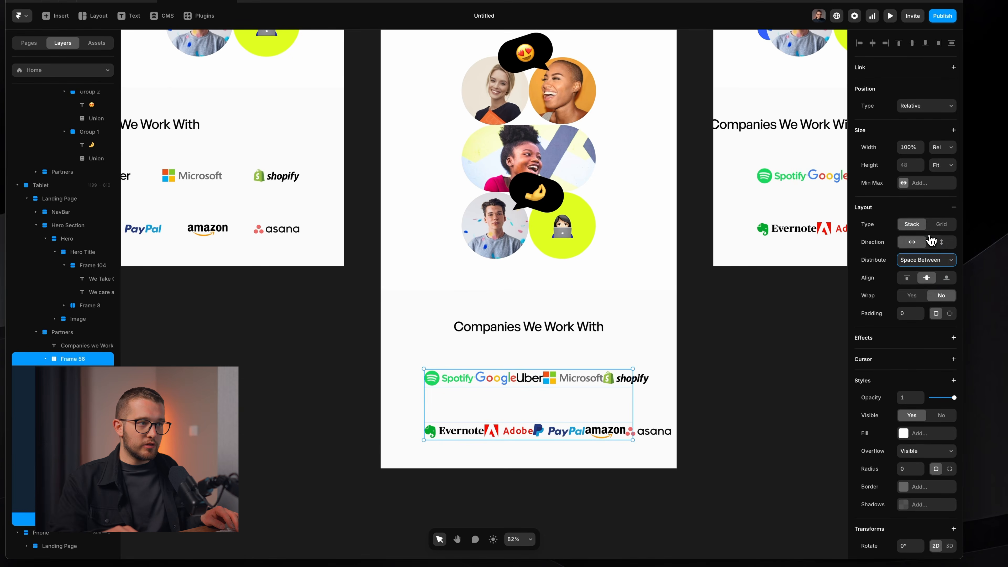
click(931, 240)
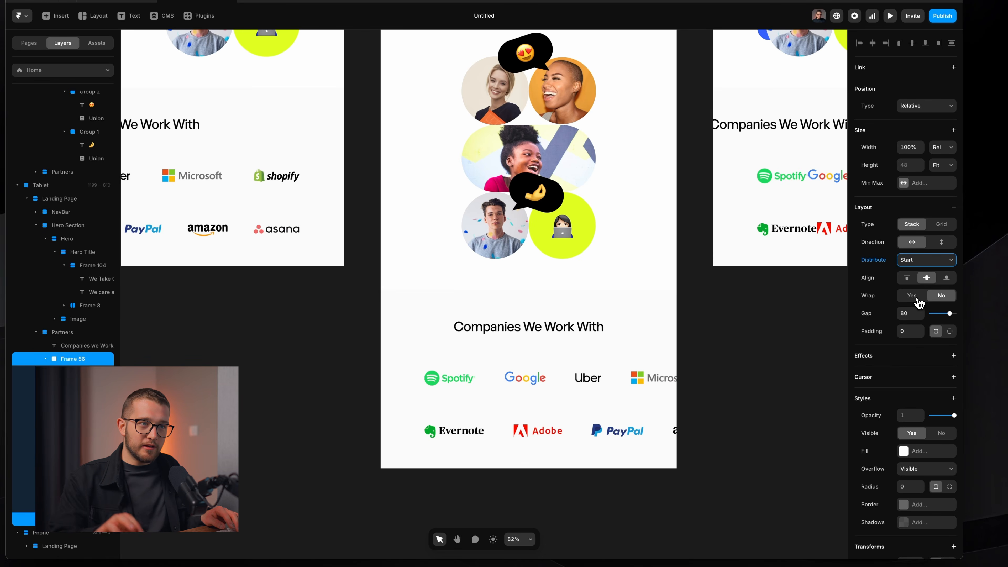
click(912, 296)
Set the logo Gap X and Y to 20 and Distribute to Center.
scroll(577, 383, down, 1)
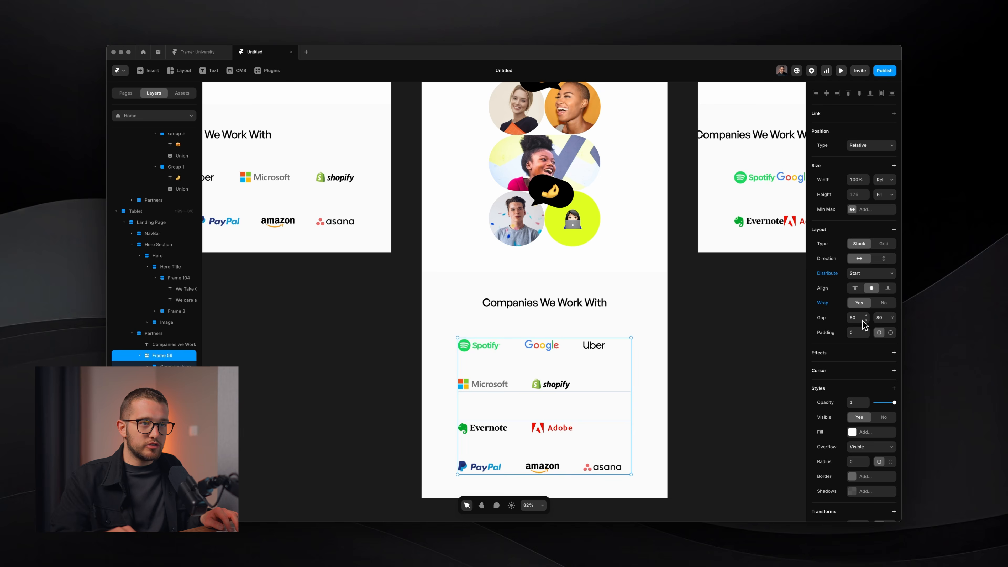
click(854, 318)
text(20)
click(880, 317)
text(20)
key(Return)
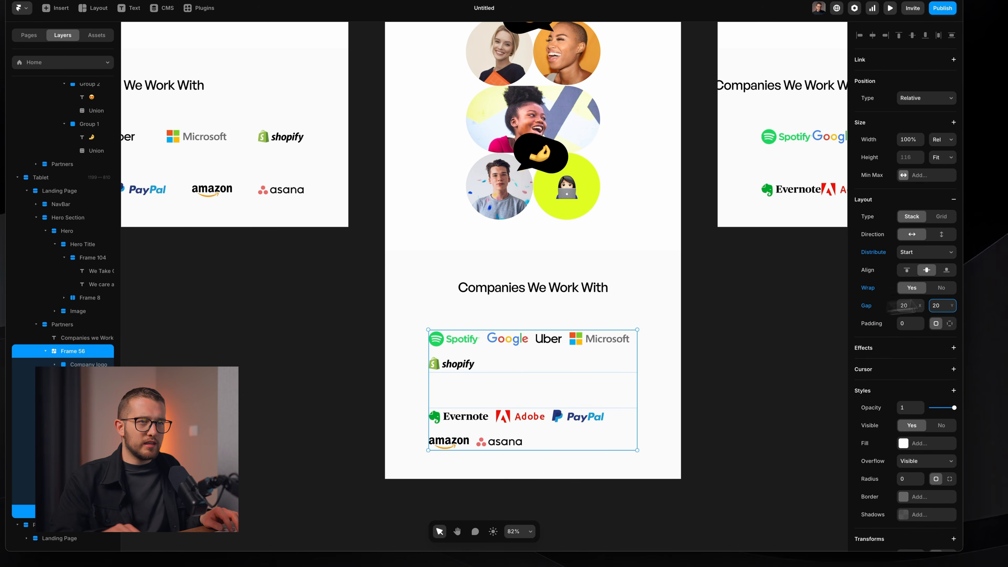
click(920, 263)
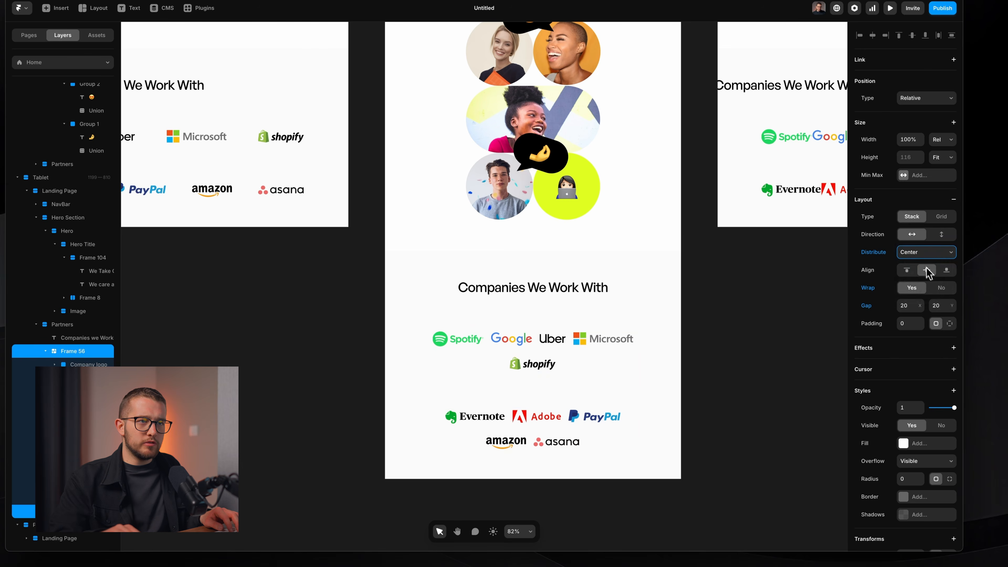
Cancel a started screenshot and select the parent Partners section.
key(shift+super+4)
drag(441, 329, 713, 465)
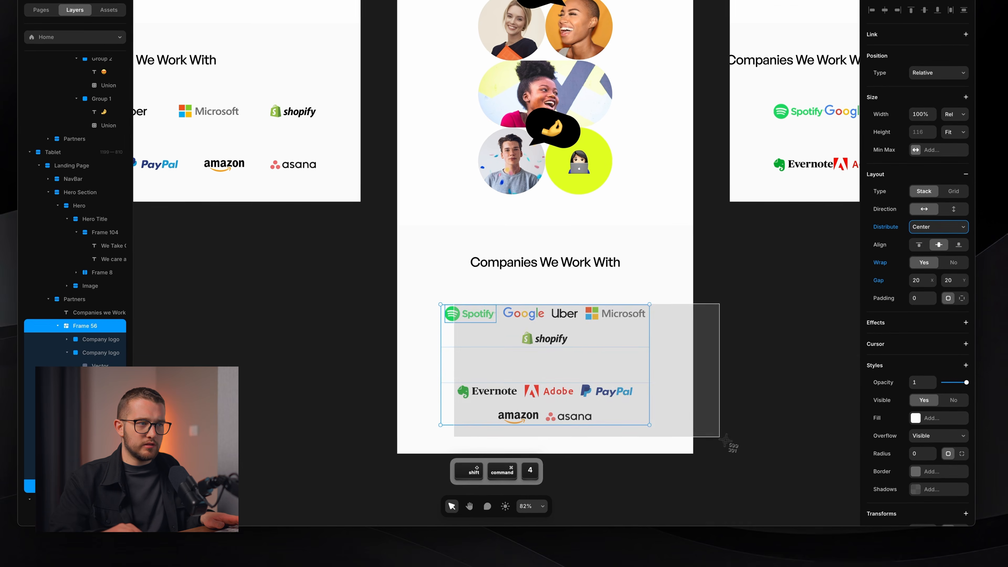
key(Escape)
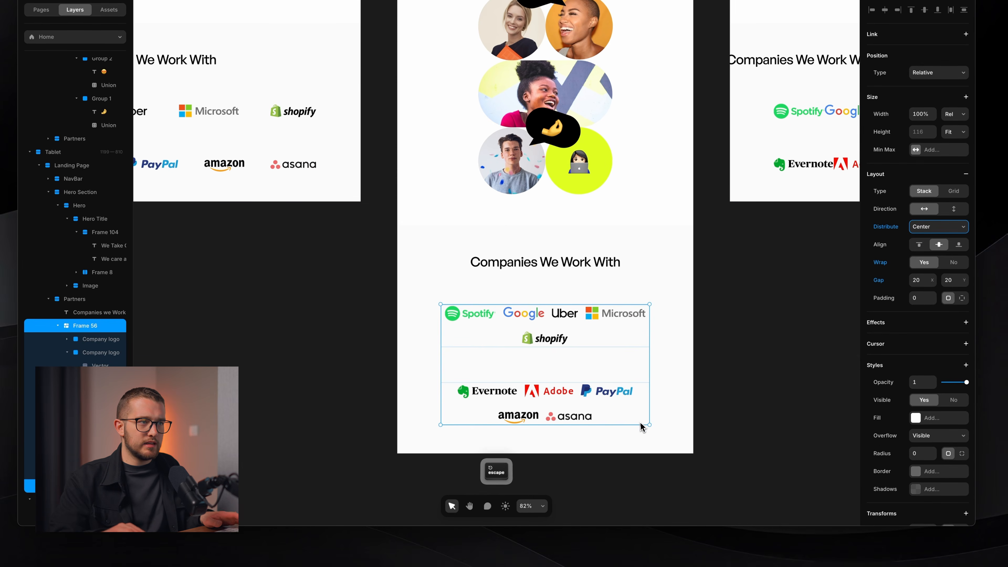
click(652, 314)
scroll(653, 315, down, 4)
scroll(652, 315, up, 4)
scroll(653, 315, right, 3)
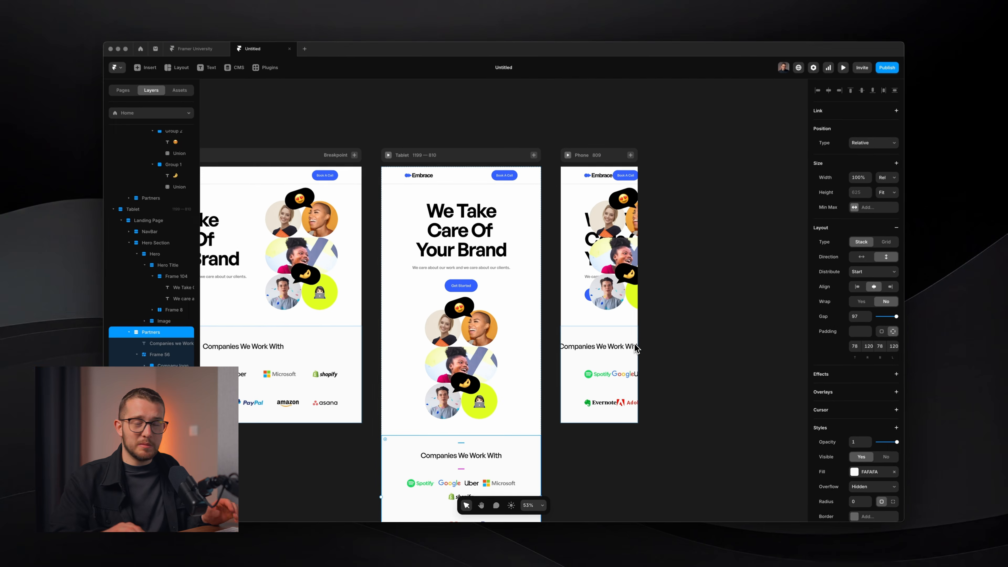
Set the phone Hero stack's direction to vertical.
scroll(574, 213, up, 4)
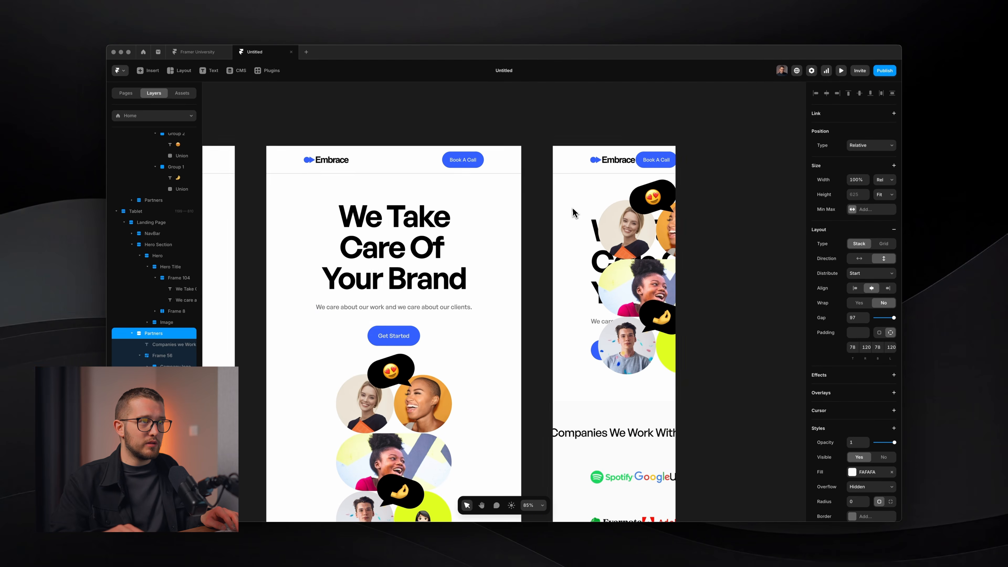
scroll(574, 212, right, 1)
super+click(558, 246)
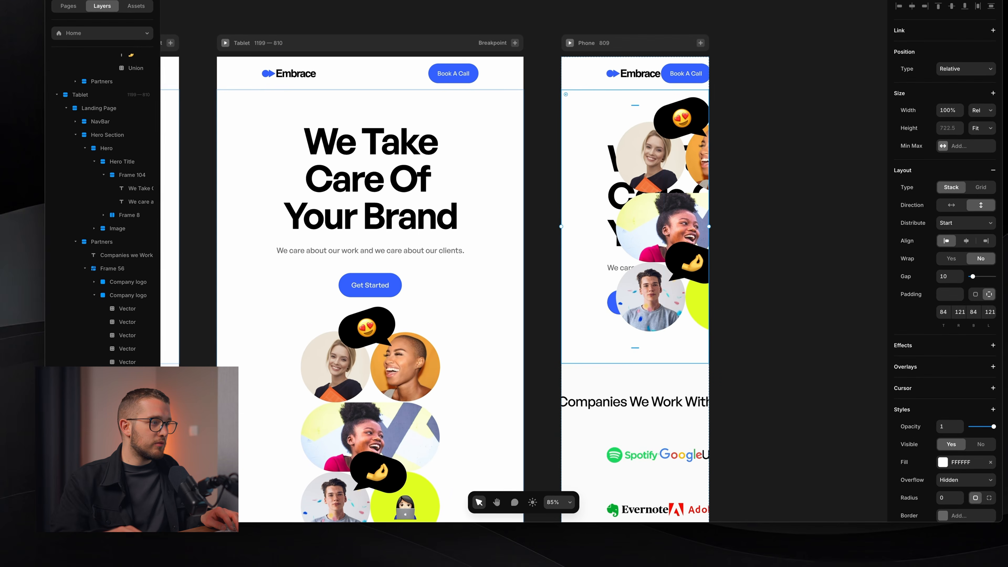
double_click(627, 222)
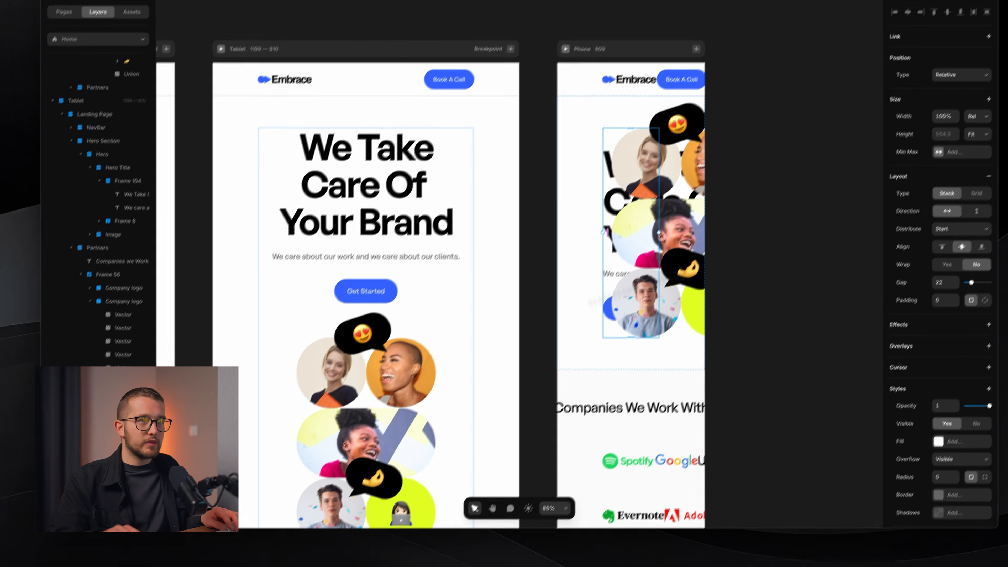
click(979, 205)
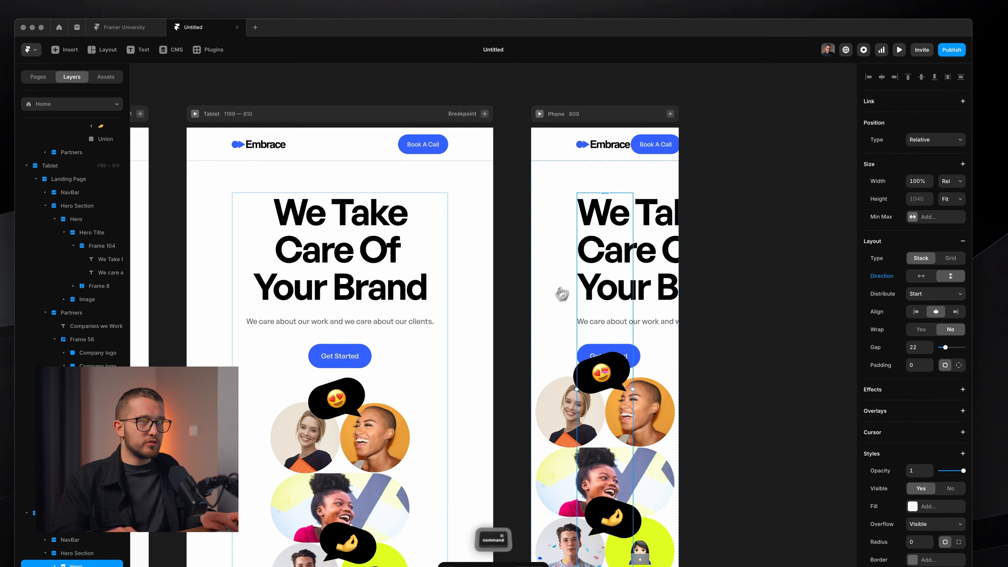
key(shift+super+4)
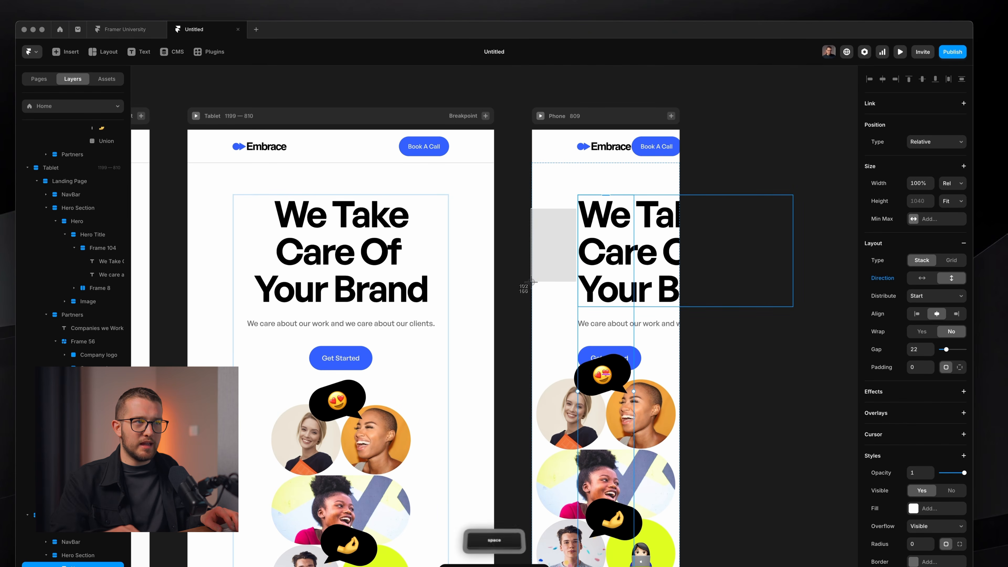
scroll(631, 284, up, 5)
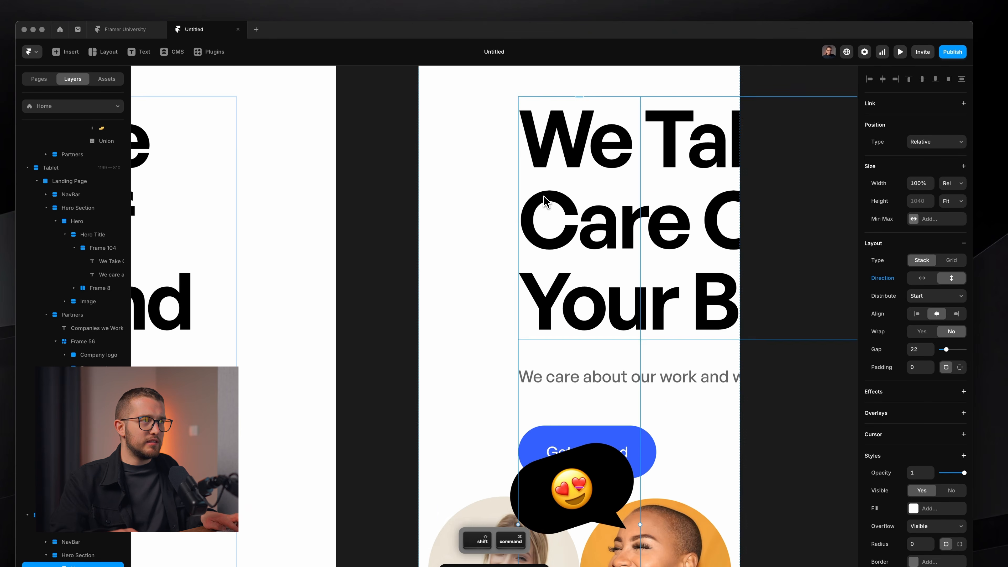
key(Escape)
scroll(425, 260, down, 5)
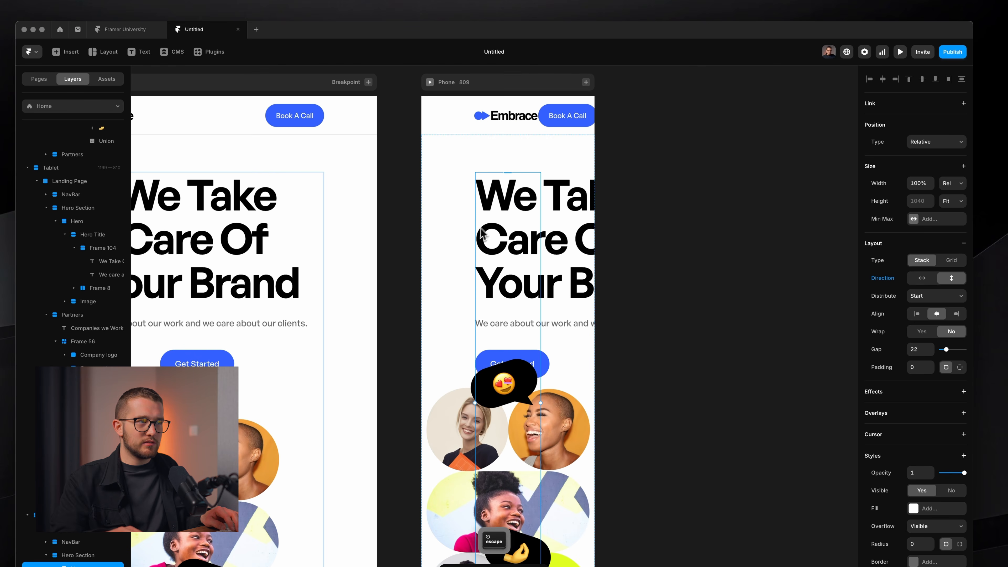
Set the phone Hero Section and NavBar left and right padding to 20.
click(432, 270)
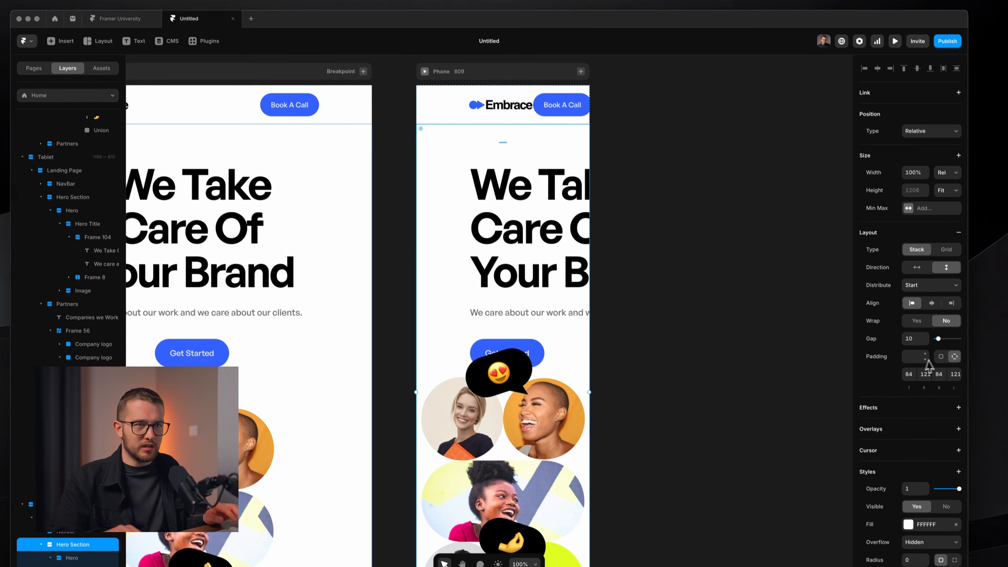
click(947, 364)
text(20)
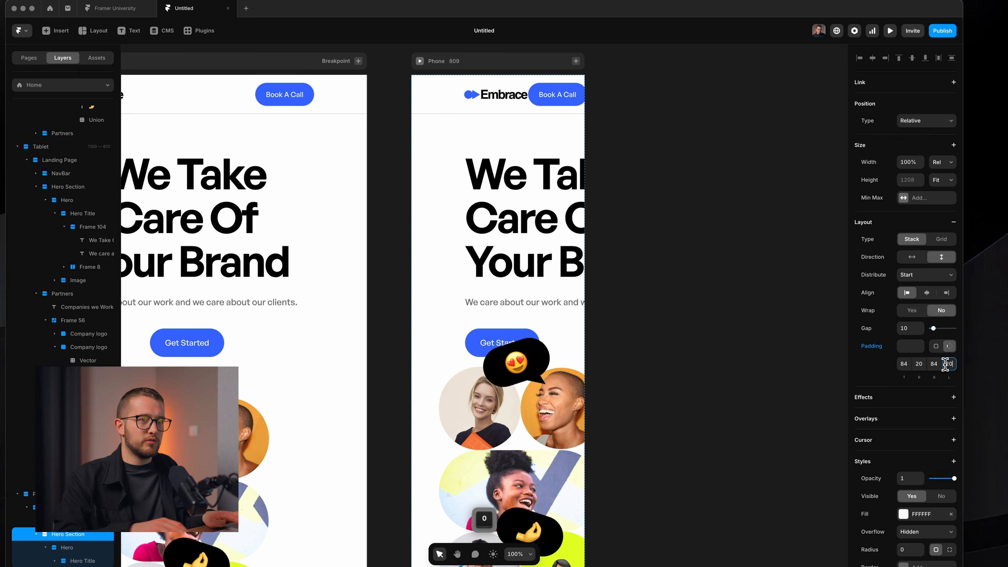
key(Return)
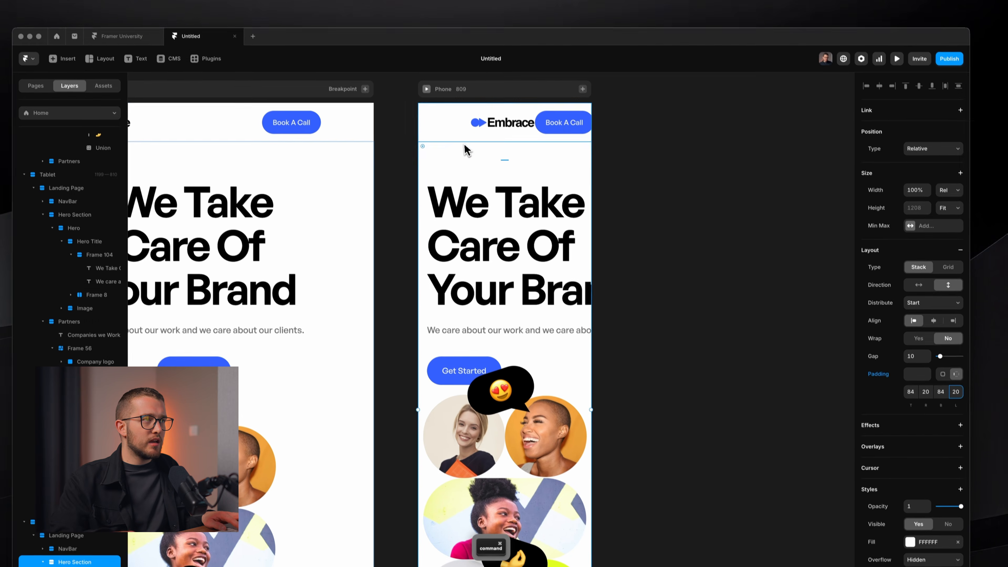
click(450, 104)
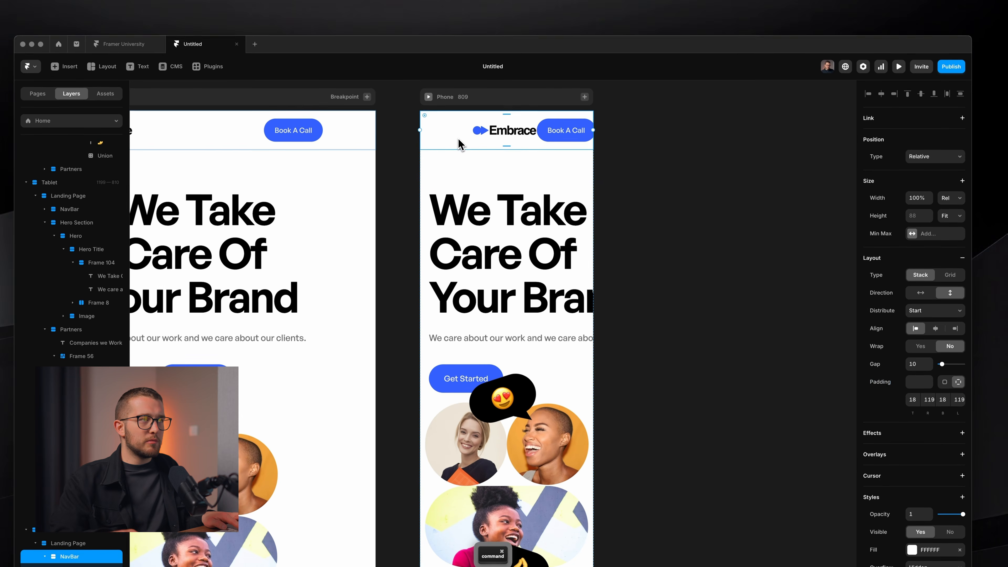
click(922, 364)
text(20)
click(949, 377)
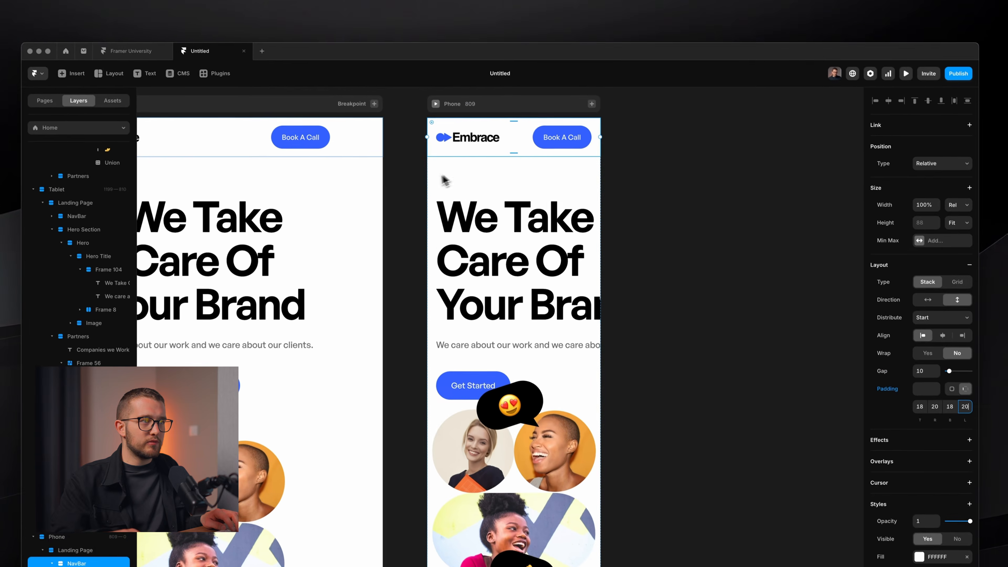
In Figma, scrub horizontal padding onto the Hero frame, then switch back to Framer.
key(super+Tab)
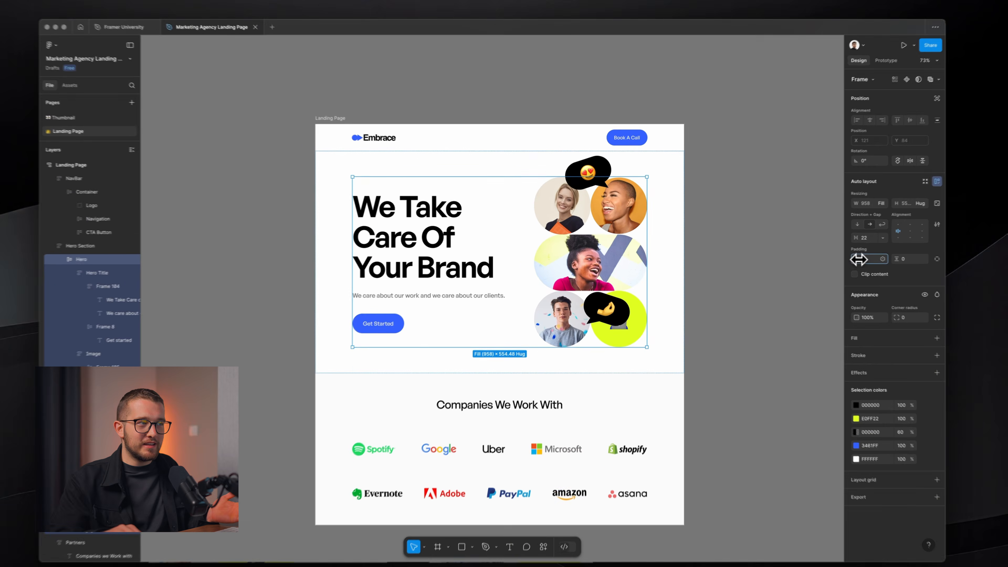
drag(827, 257, 873, 262)
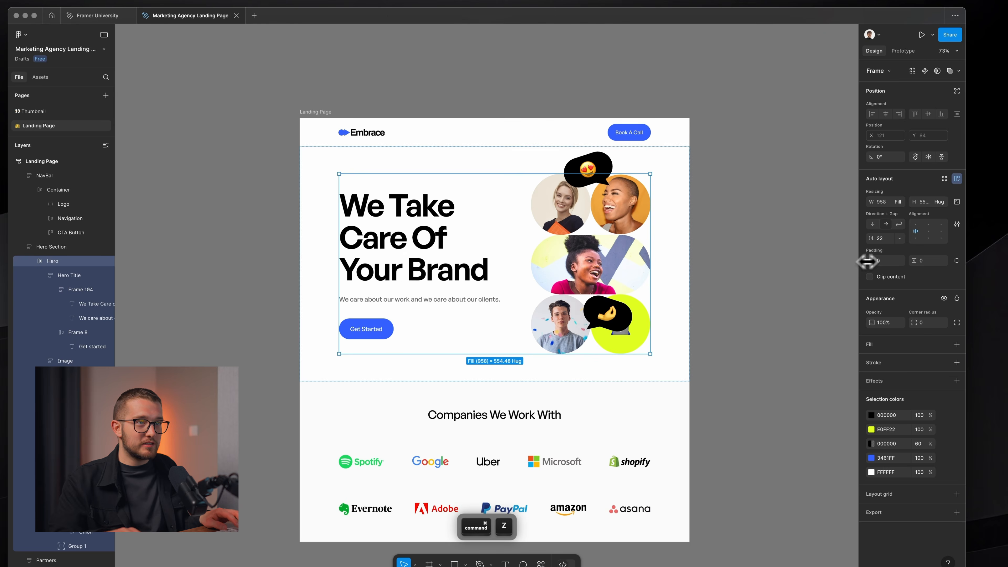
key(super+Tab)
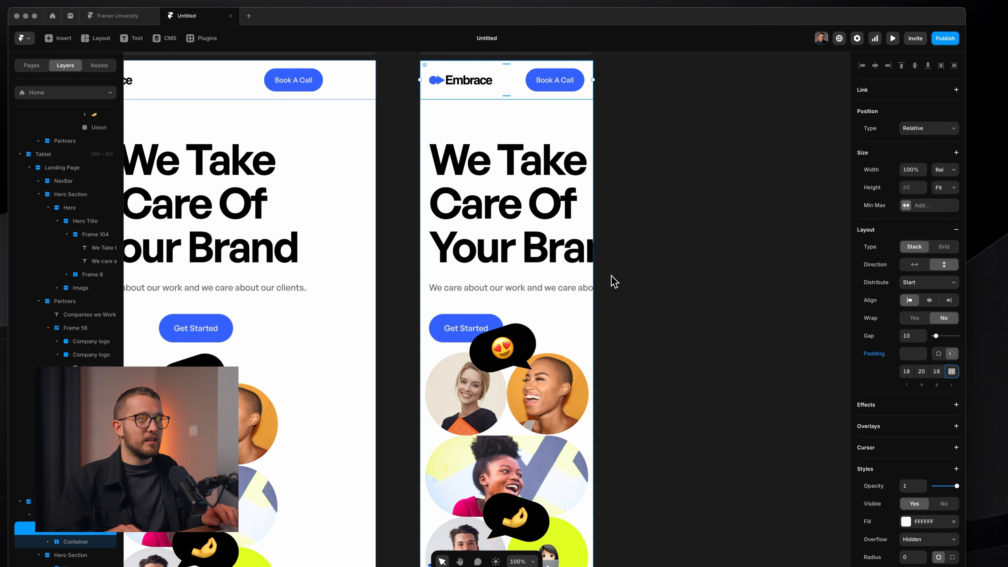
Make the phone hero headline and subtitle Fill width with centre-aligned text.
super+click(544, 223)
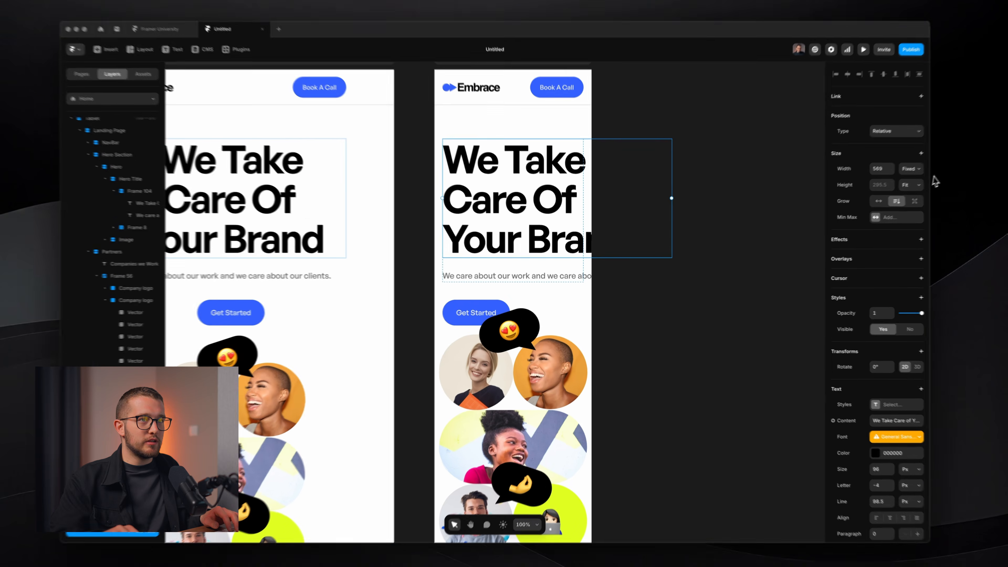
click(885, 180)
click(887, 194)
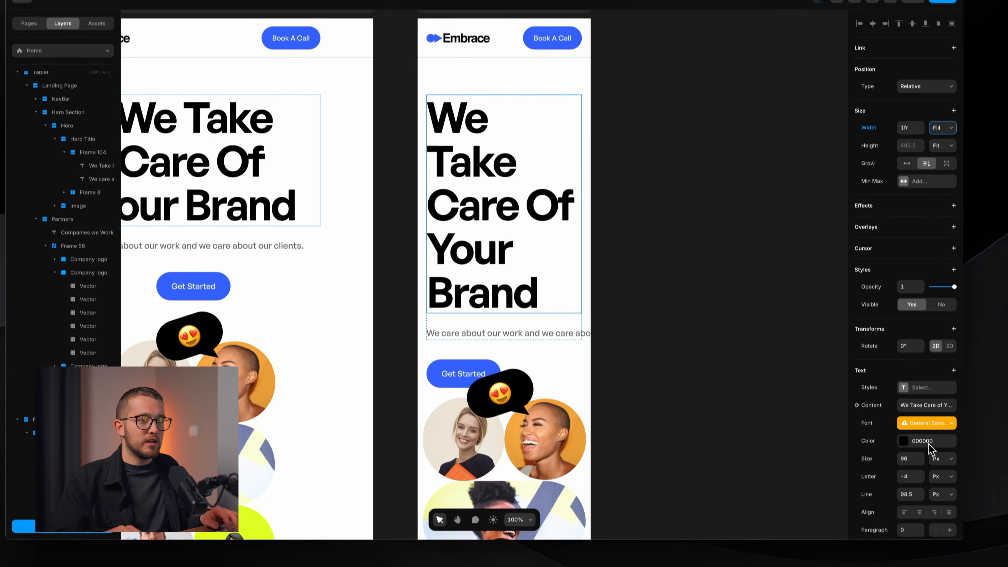
click(920, 512)
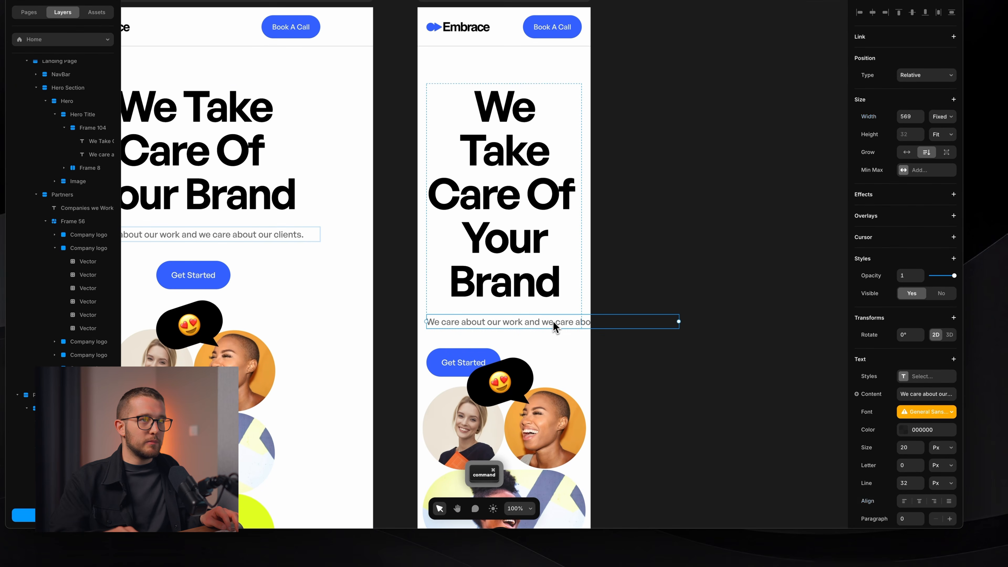
click(944, 117)
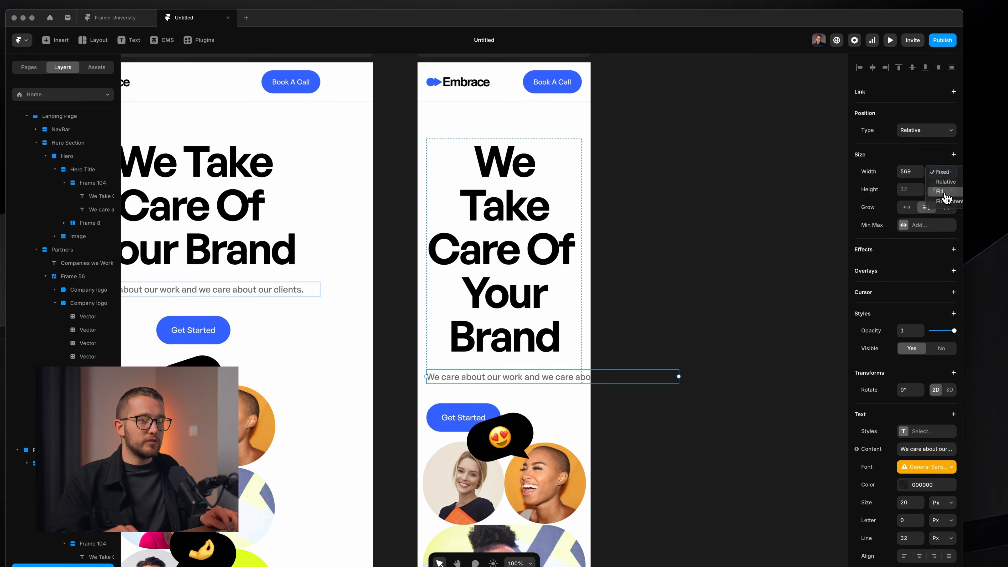
click(940, 191)
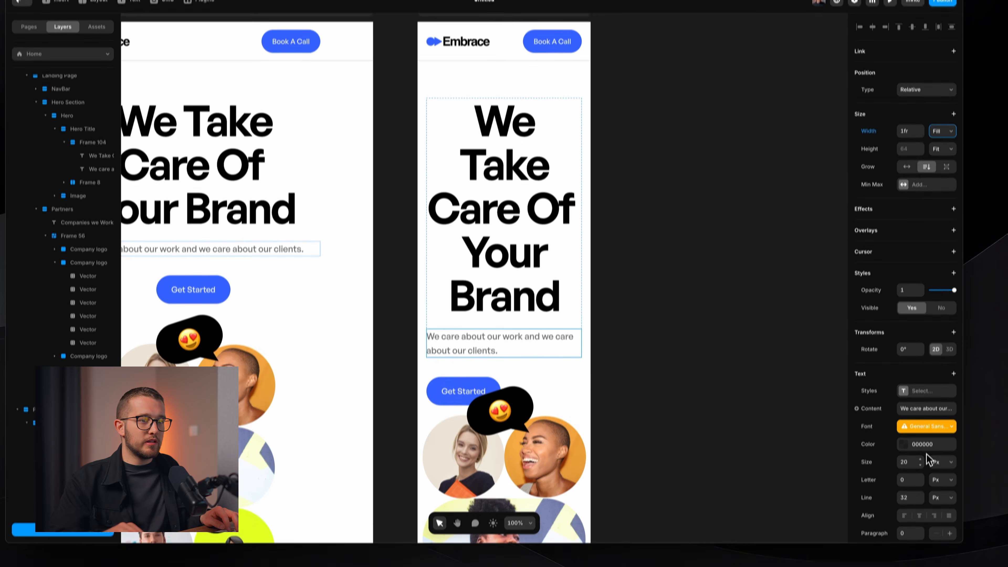
click(919, 555)
Centre the Get Started button in the hero stack and increase the stack's gap to 111.
scroll(563, 313, down, 1)
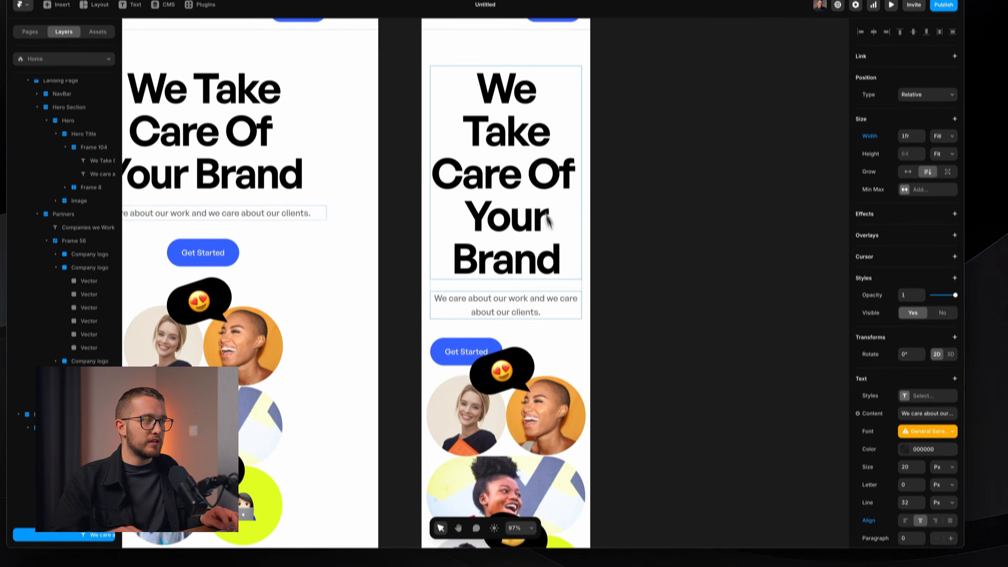
super+click(503, 342)
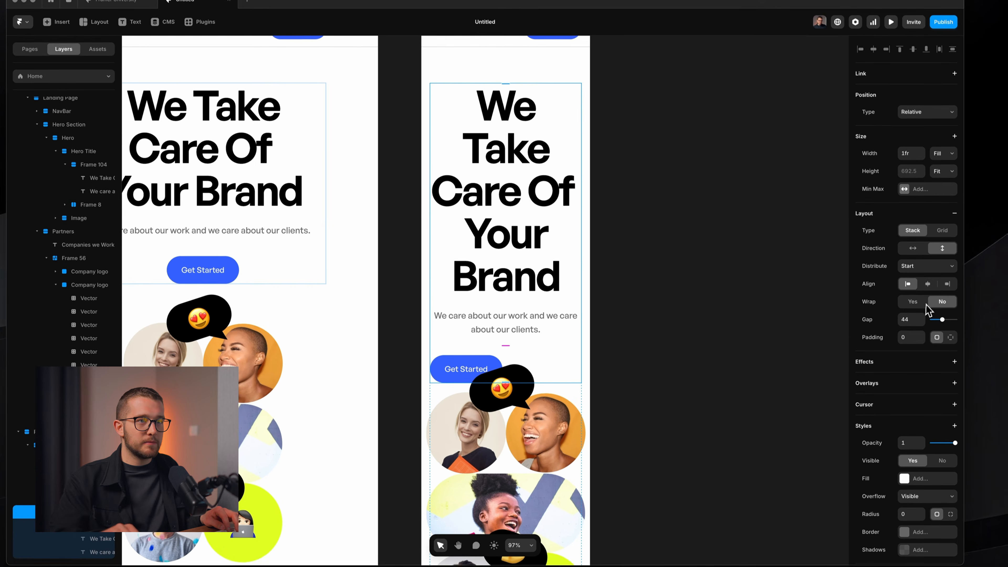
click(929, 291)
scroll(459, 355, down, 1)
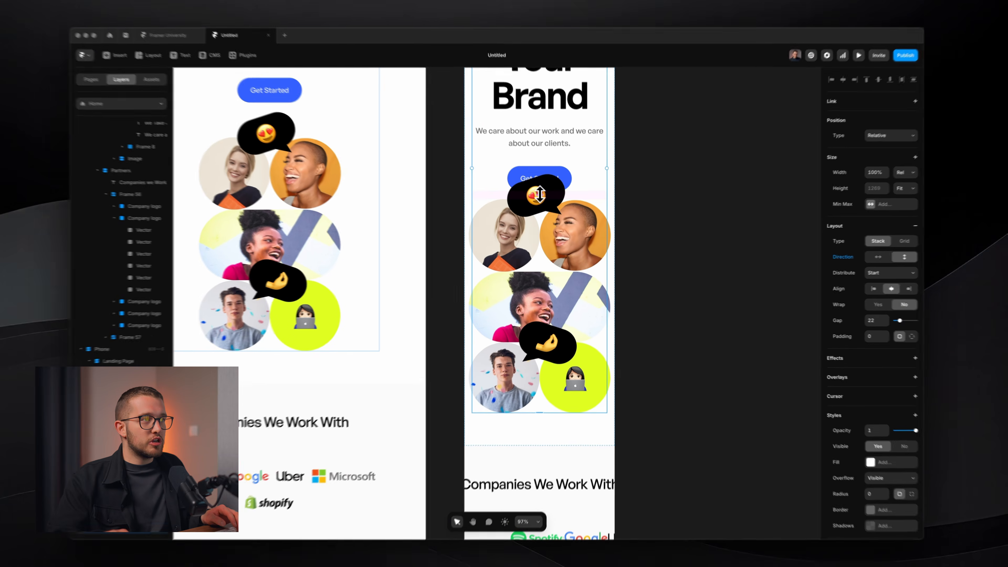
drag(533, 184, 532, 221)
scroll(533, 221, down, 5)
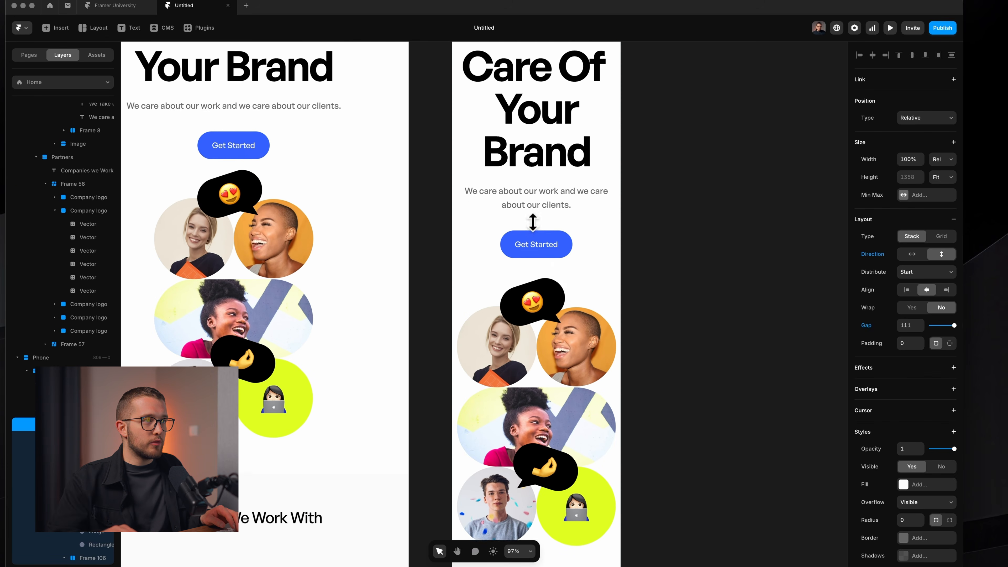
scroll(557, 266, down, 3)
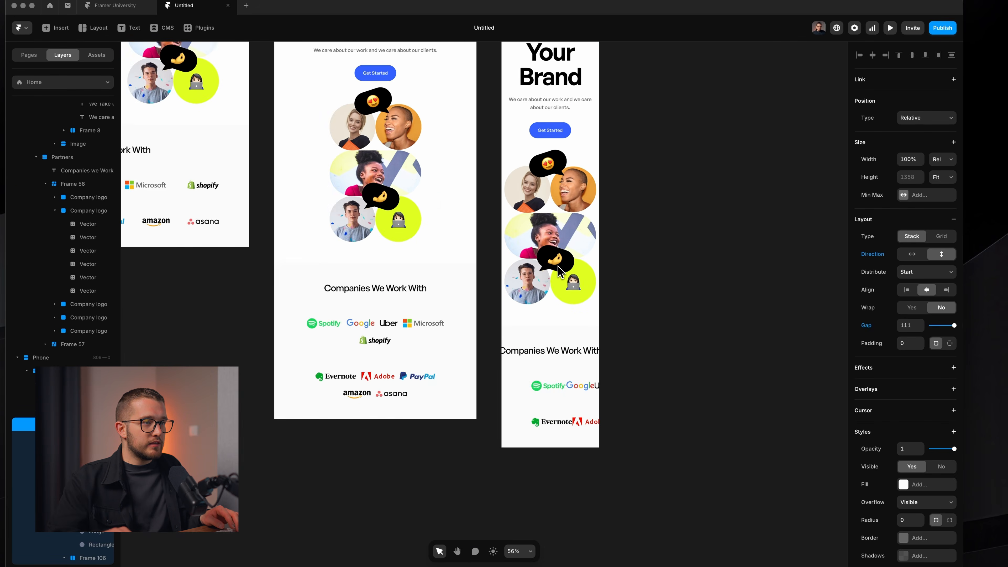
scroll(555, 386, up, 4)
super+click(558, 346)
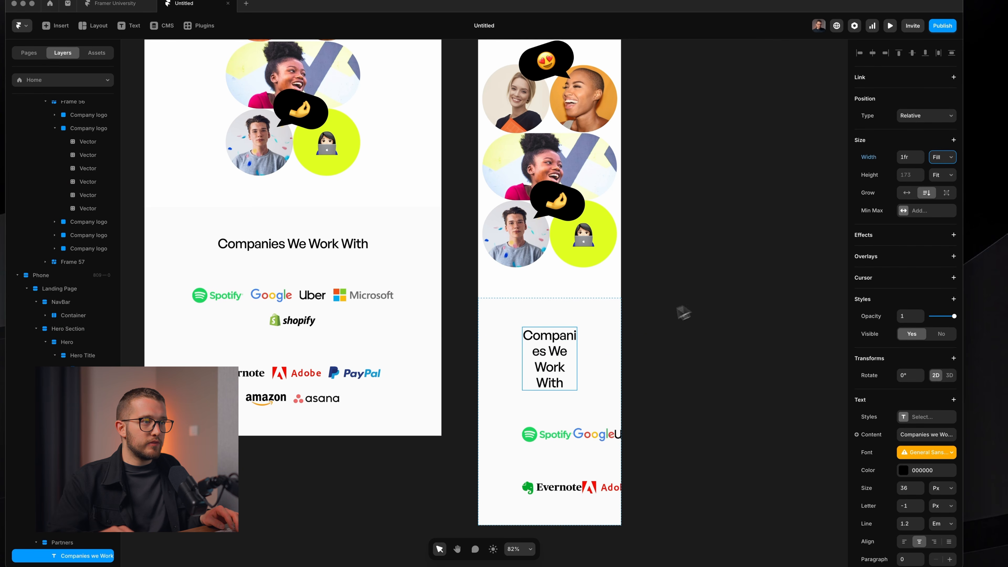
Set the phone Partners section's left and right padding to 20.
click(600, 356)
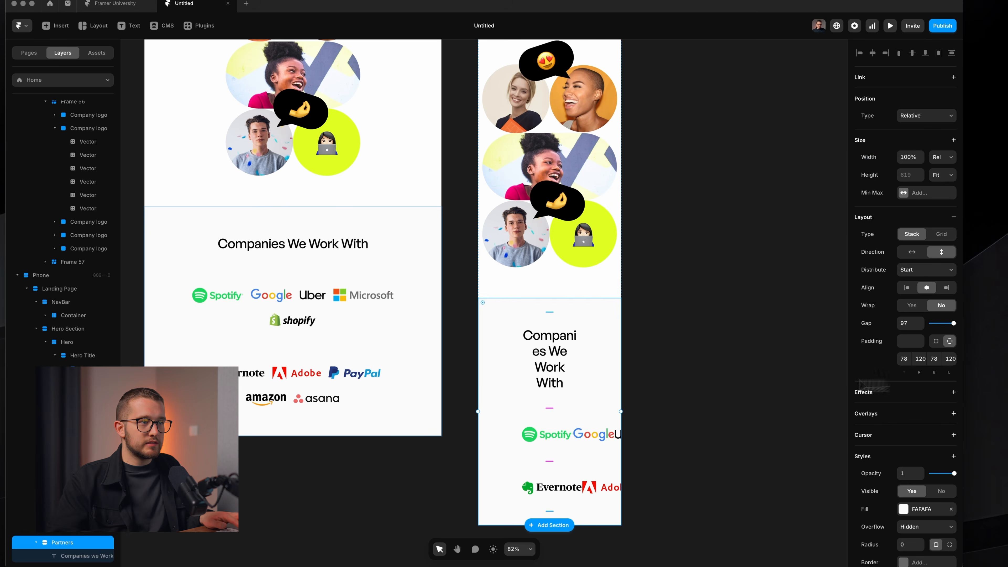
click(919, 359)
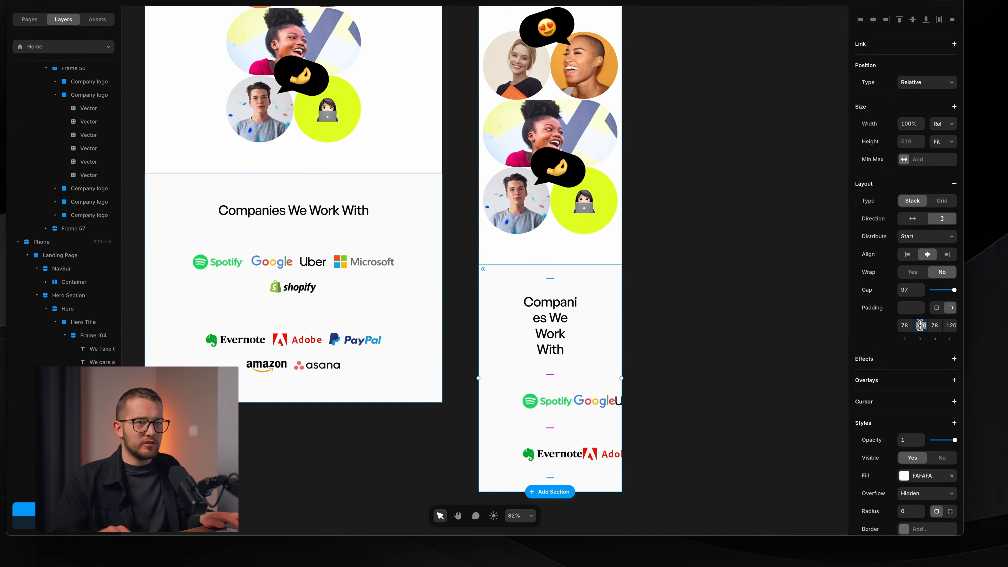
text(20)
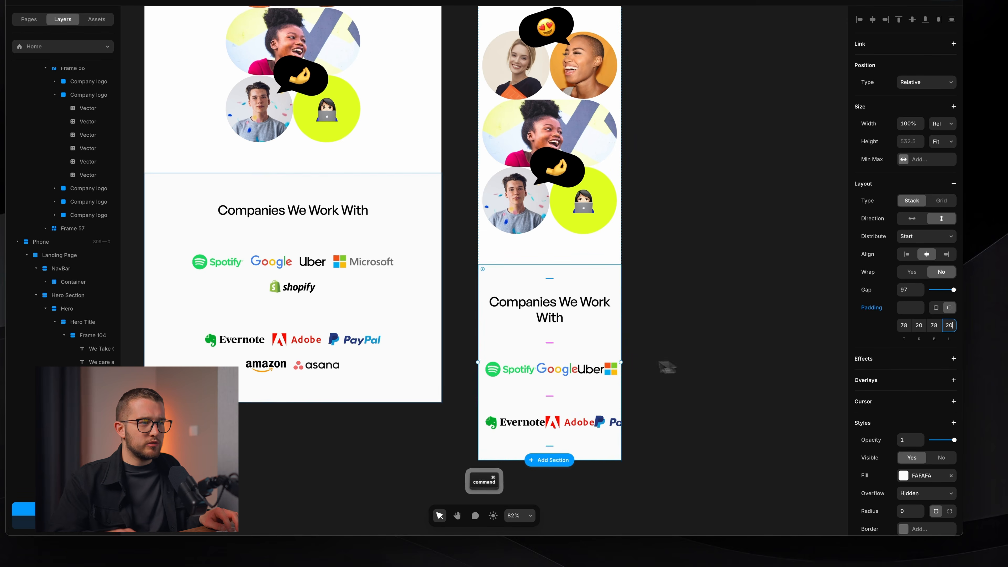
scroll(52, 489, down, 2)
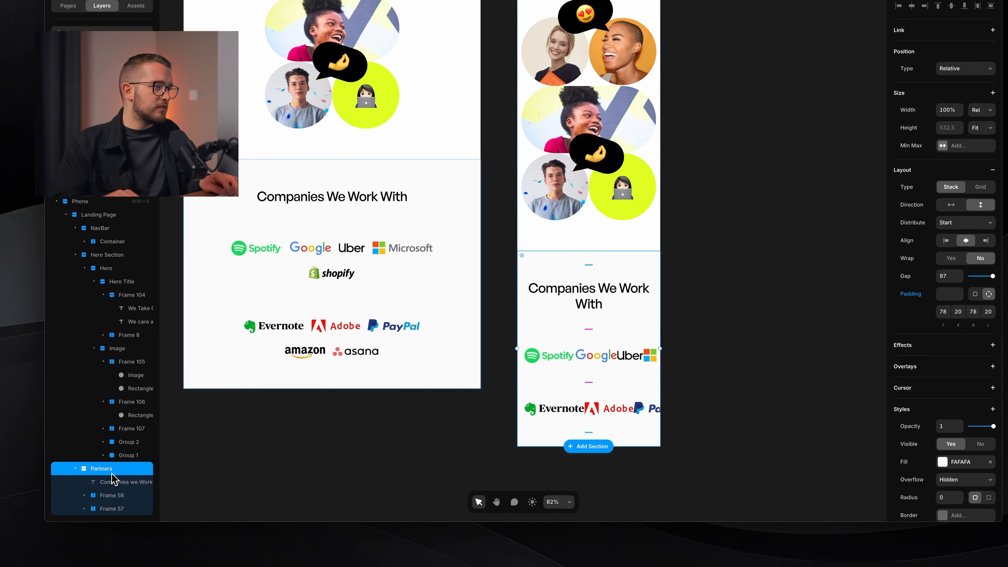
Set both logo rows, Frame 56 and Frame 57, to distribute centred.
super+click(114, 494)
super+click(115, 508)
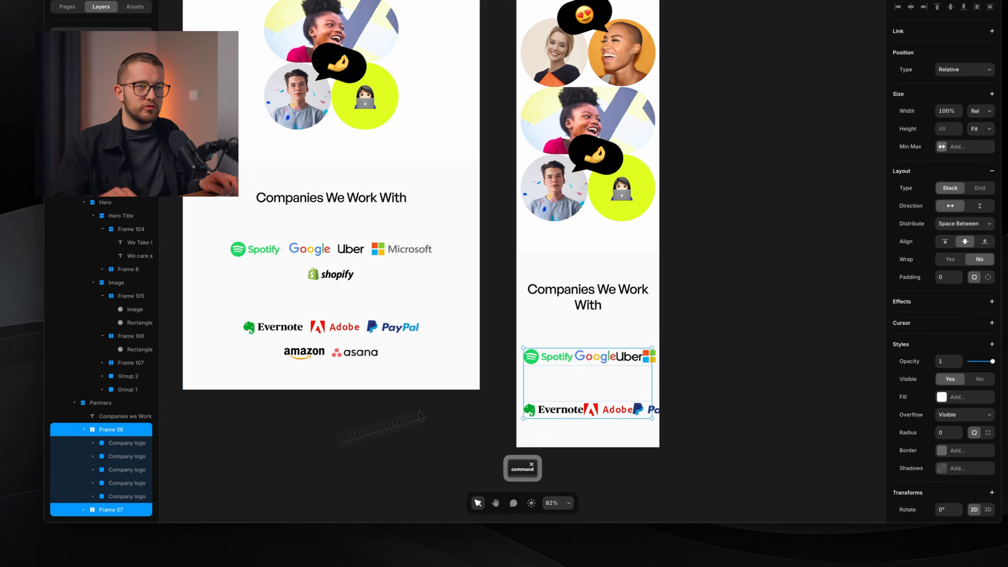
click(965, 222)
click(925, 238)
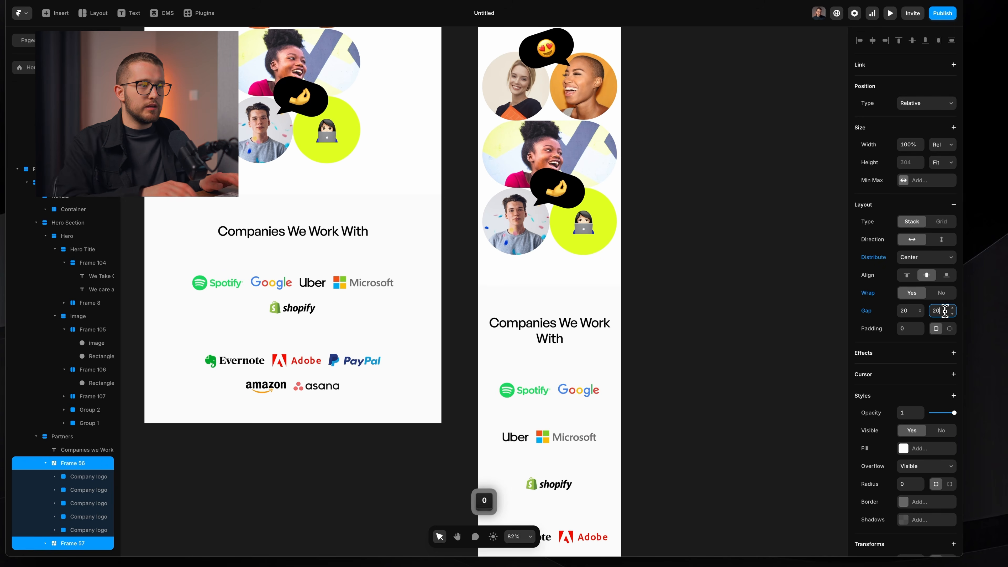
scroll(670, 333, down, 3)
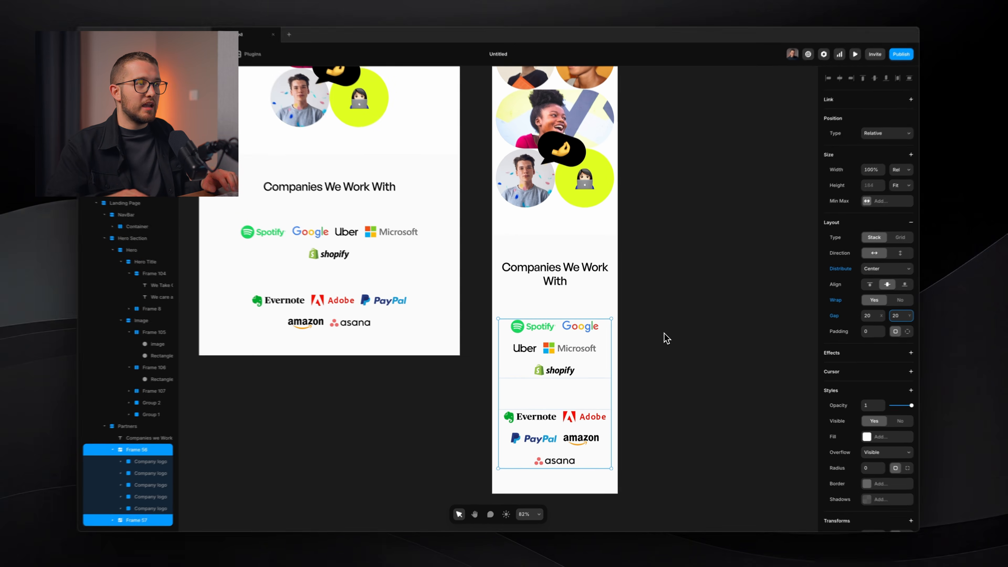
scroll(665, 337, up, 4)
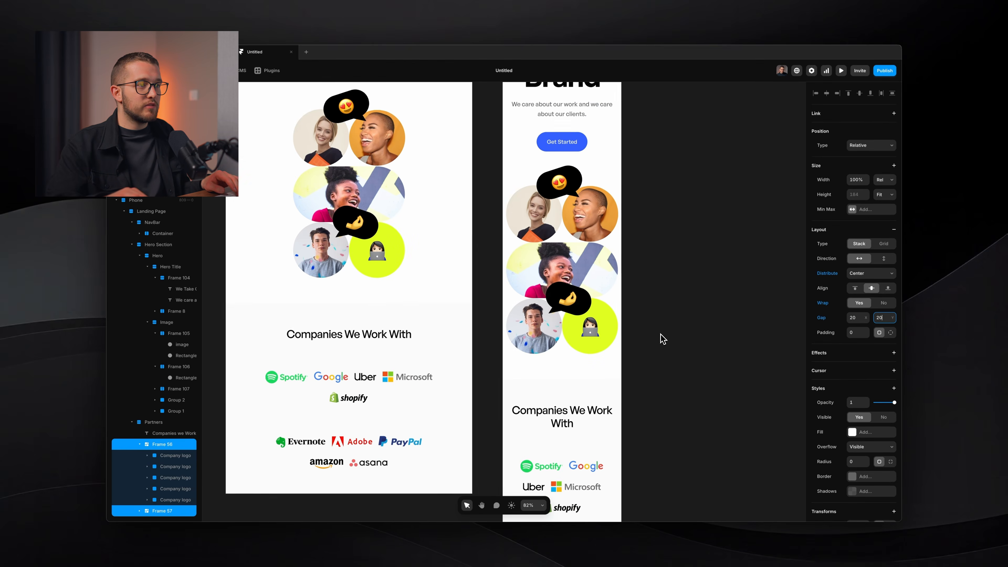
scroll(667, 338, down, 4)
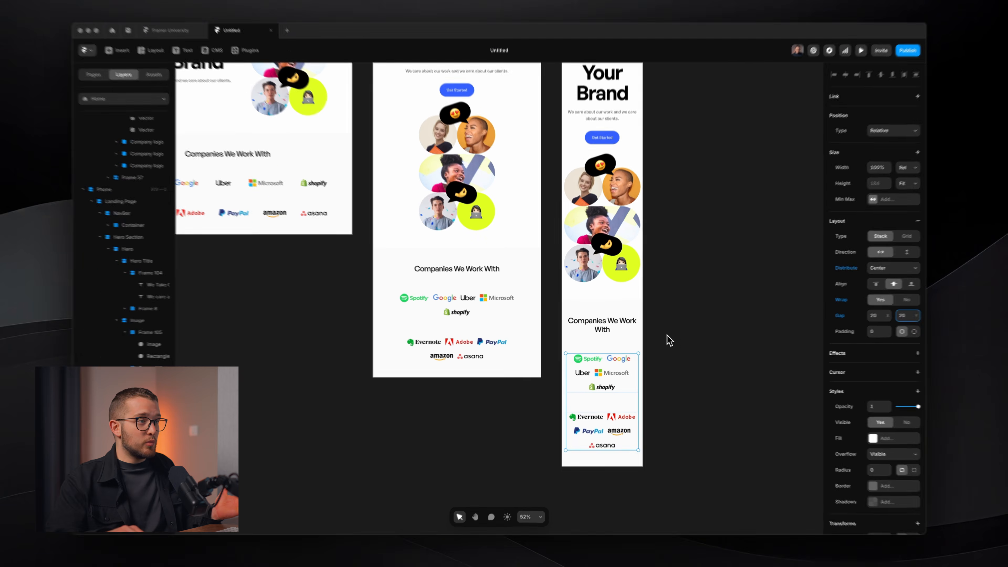
scroll(669, 340, up, 5)
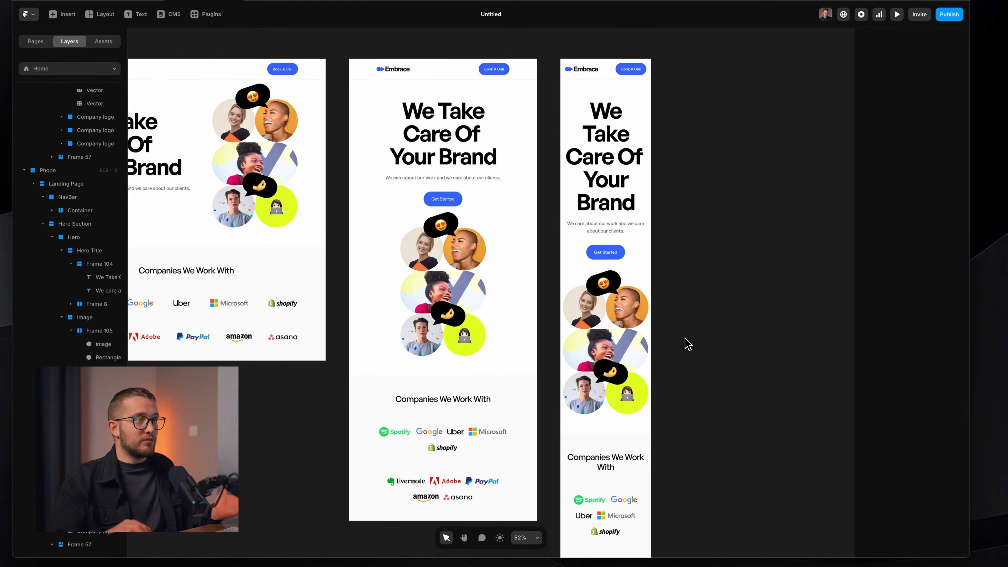
Preview the Embrace page and resize it to test the tablet layout.
scroll(618, 284, left, 2)
scroll(616, 283, down, 2)
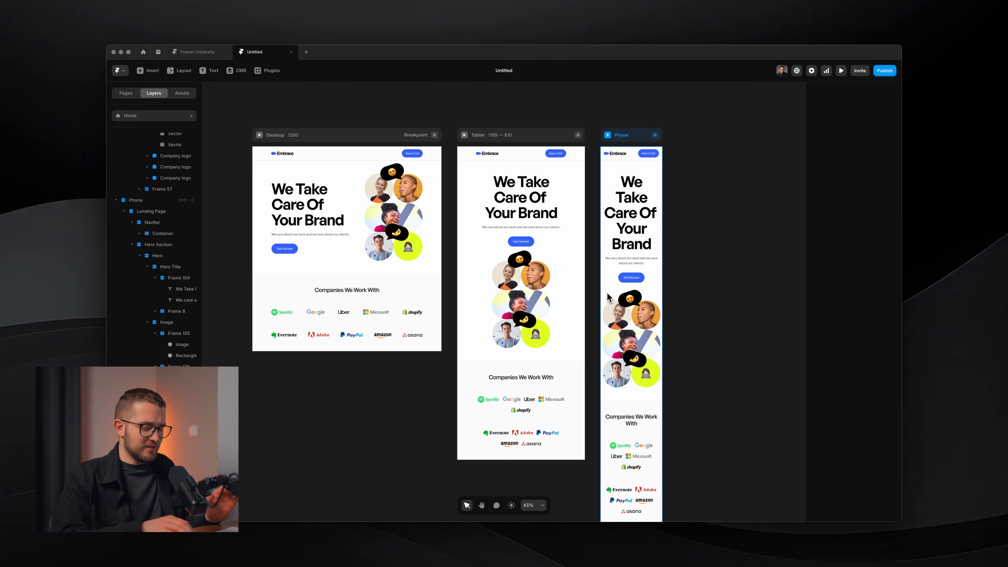
key(super+p)
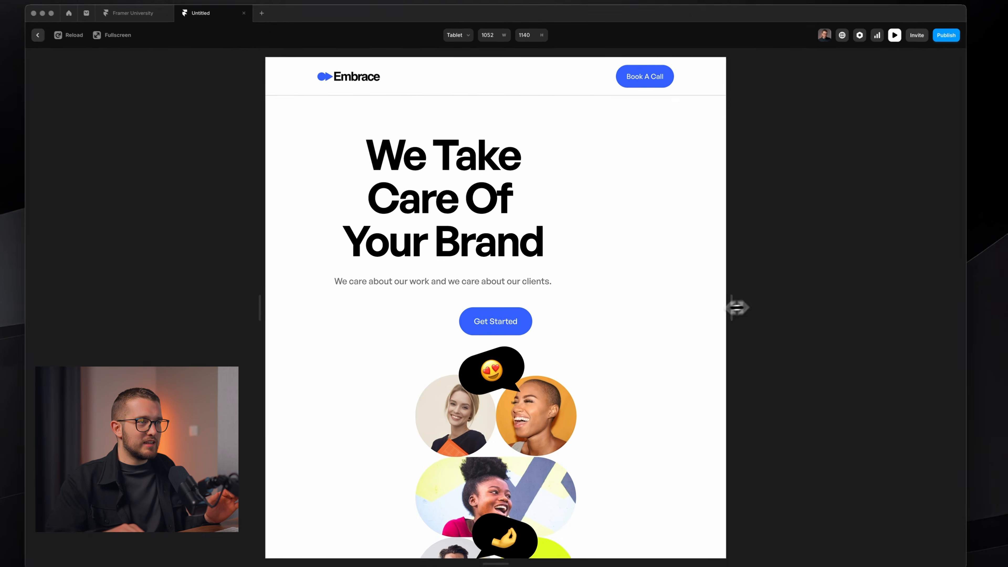
drag(737, 307, 761, 312)
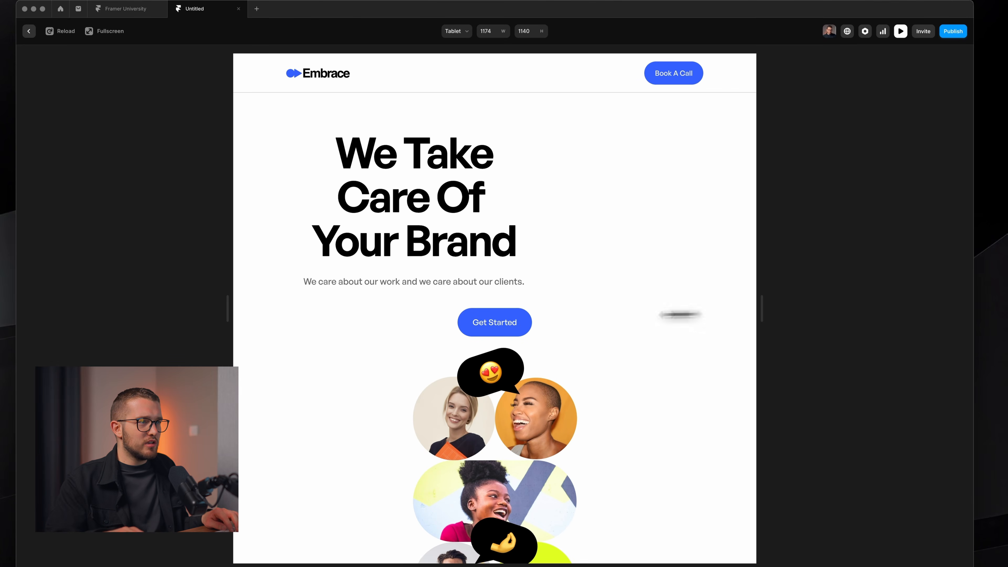
key(super+shift+4)
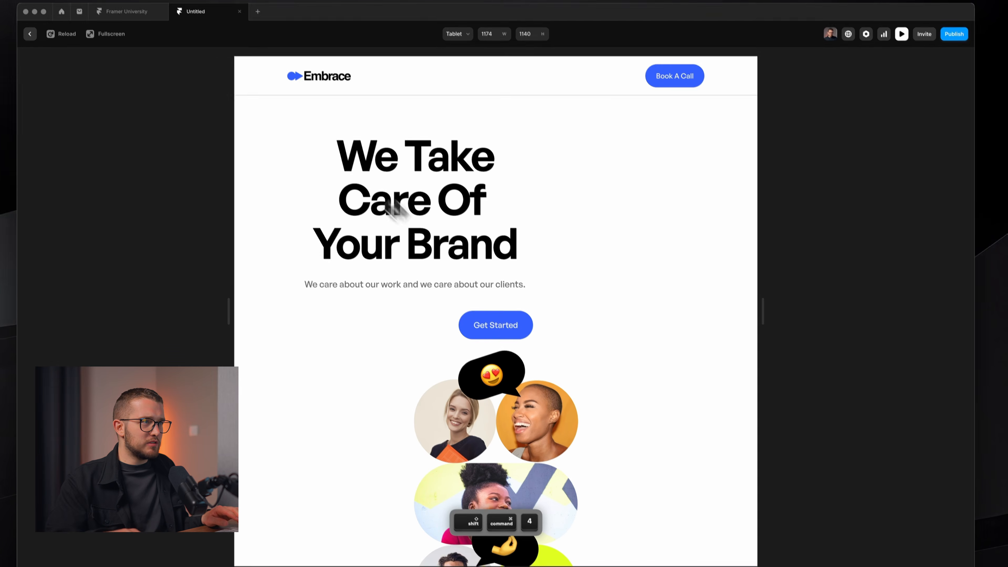
drag(305, 124, 550, 277)
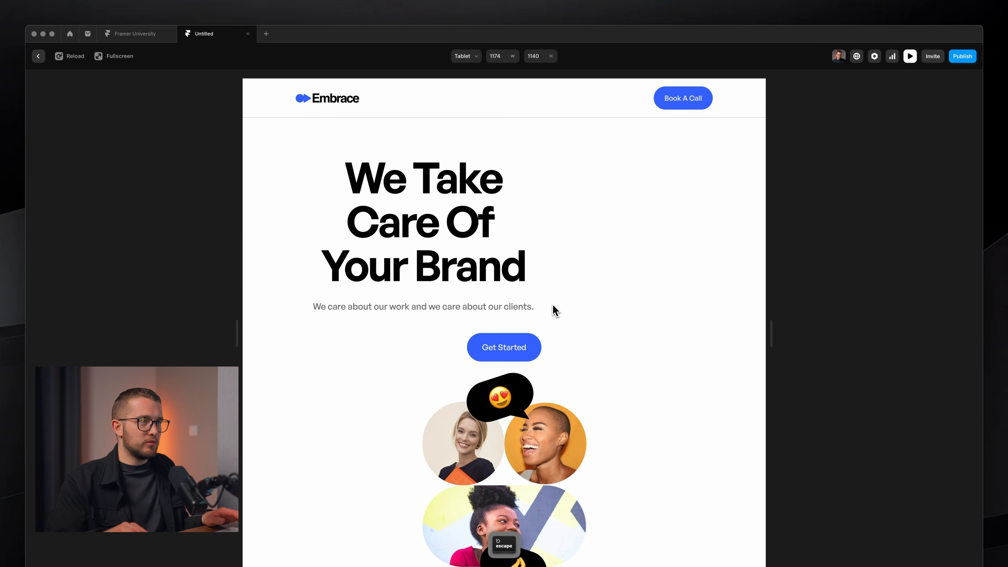
key(Escape)
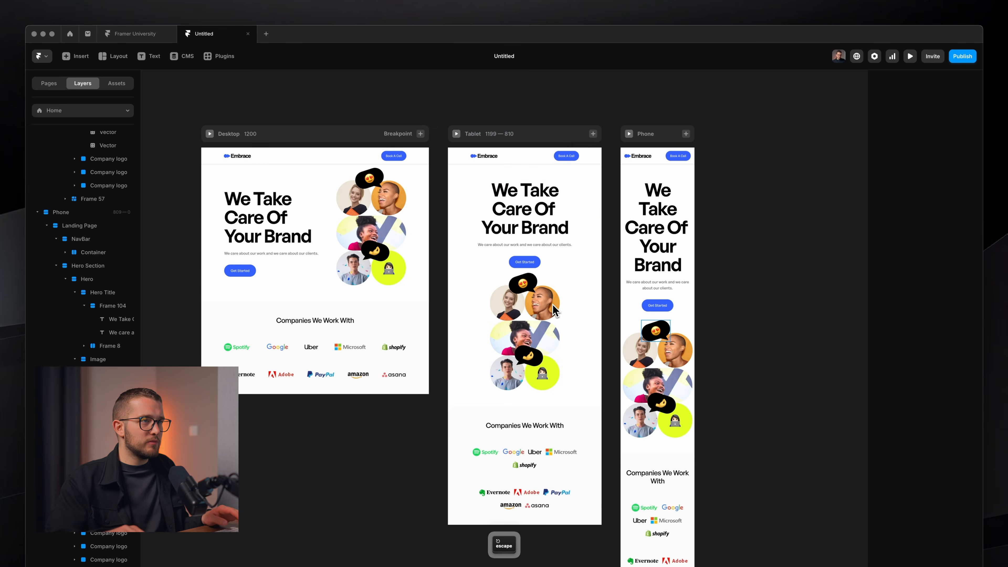
Preview the Desktop frame and narrow it to check the tablet layout.
super+click(587, 207)
scroll(587, 207, up, 5)
scroll(587, 207, left, 1)
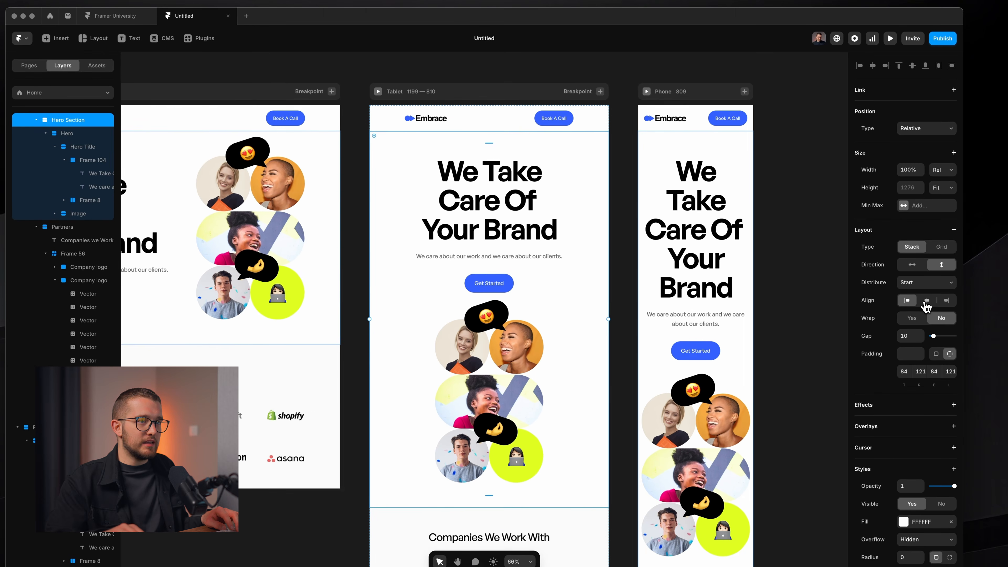
scroll(421, 236, down, 3)
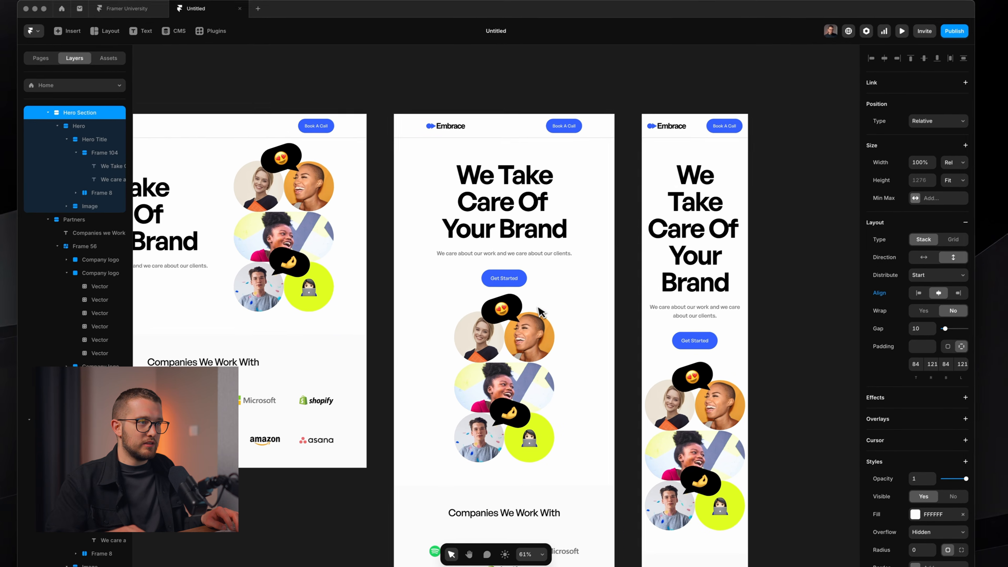
click(308, 256)
key(super+p)
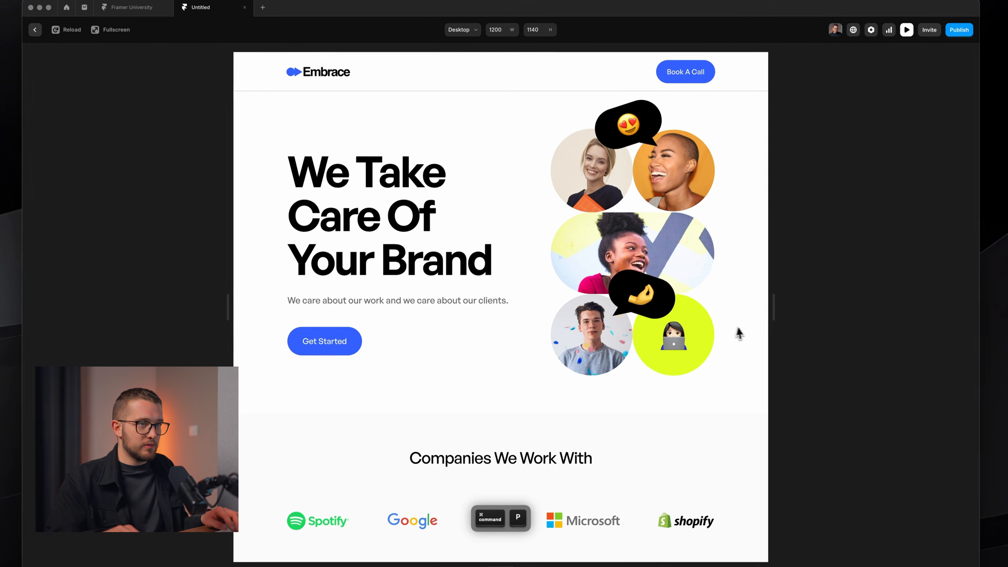
drag(771, 313, 740, 313)
key(Escape)
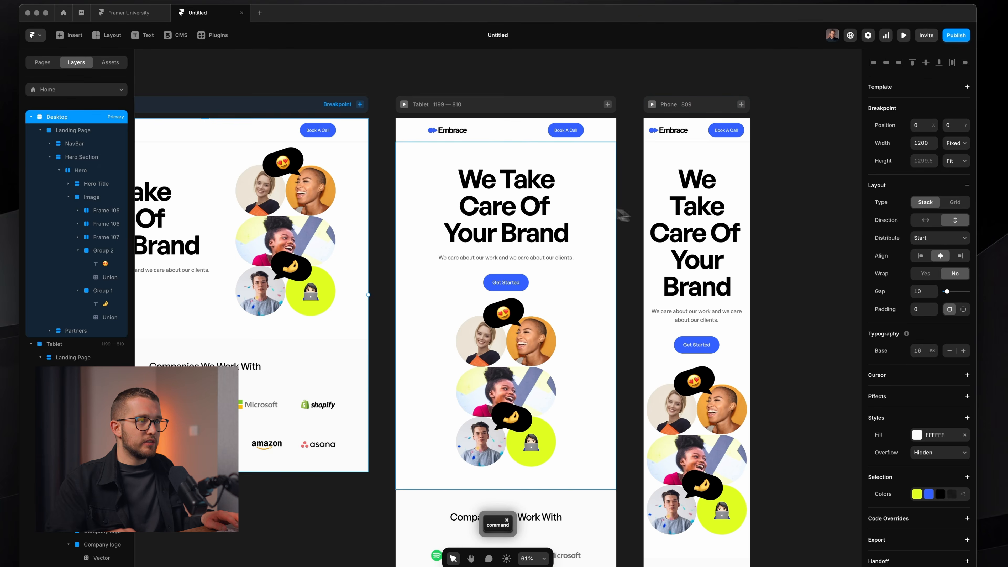
super+click(592, 209)
click(80, 397)
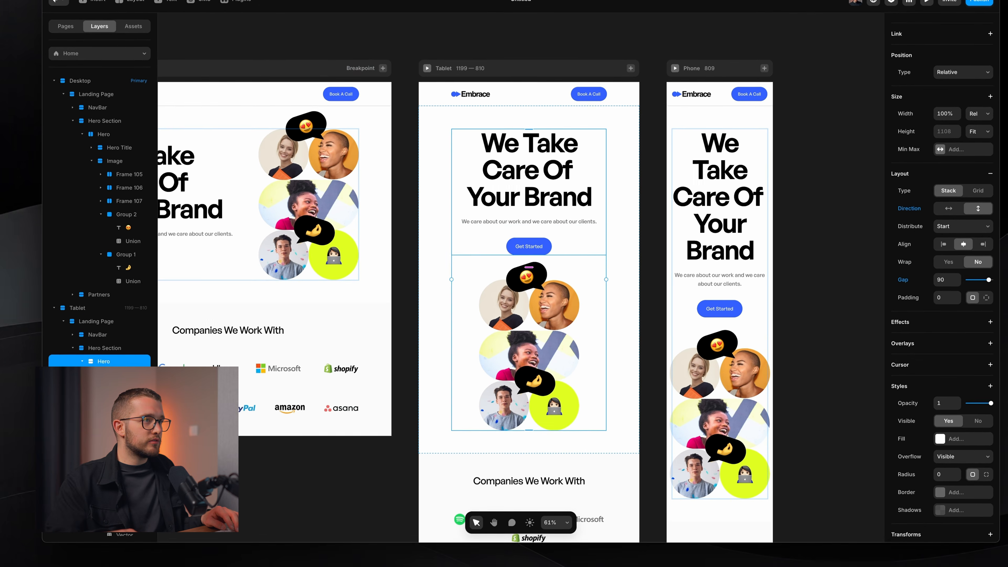
click(119, 394)
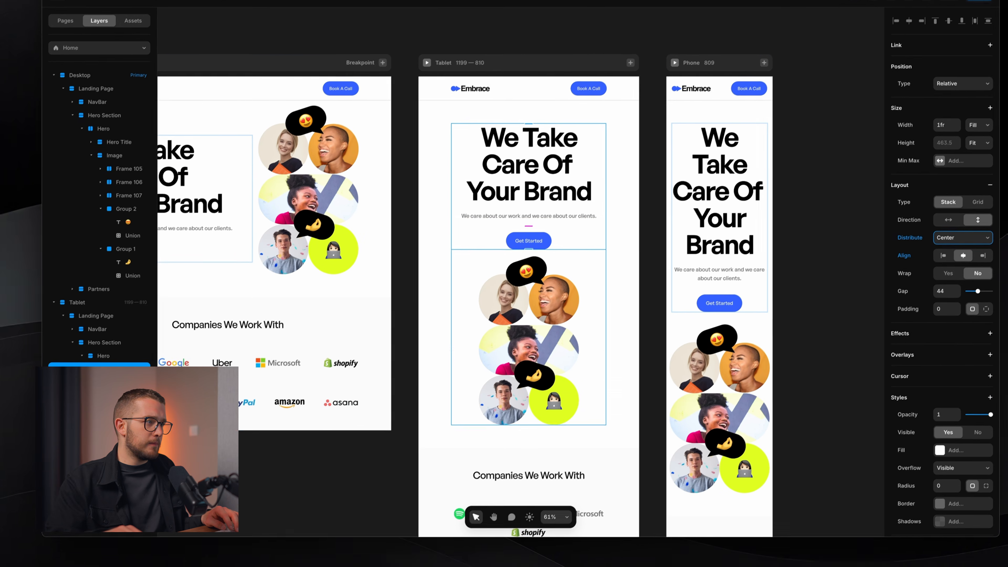
click(92, 426)
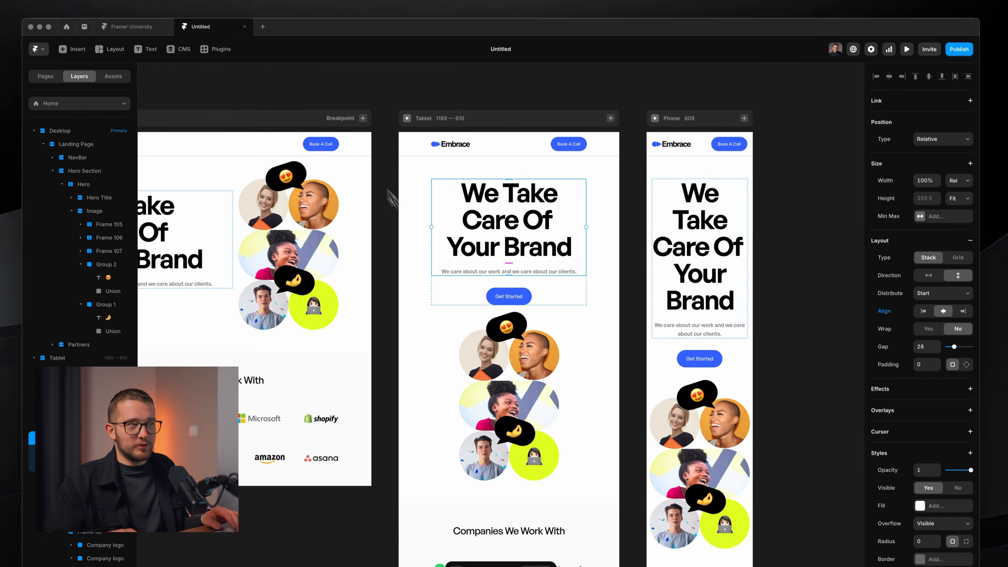
click(292, 93)
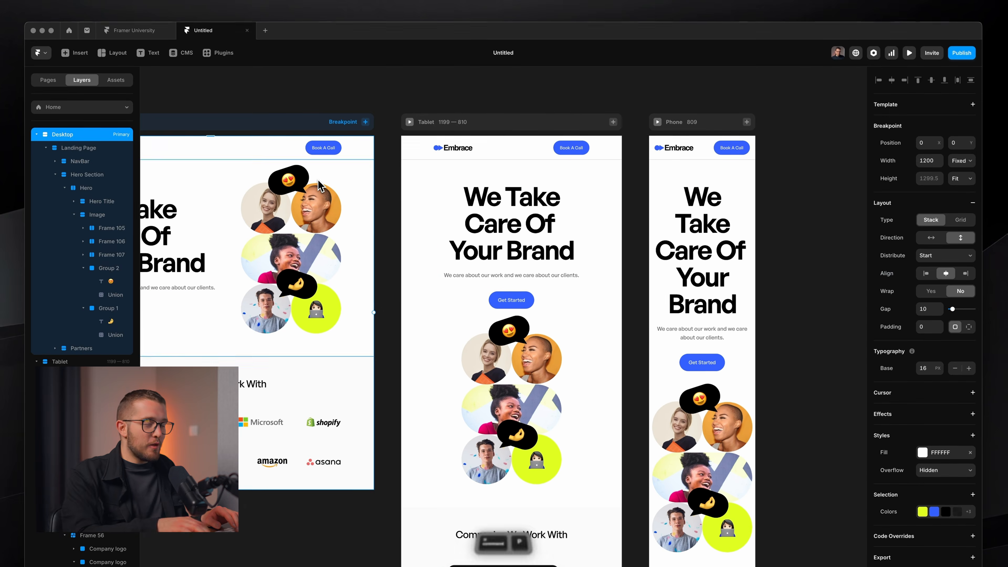
key(super+p)
drag(757, 305, 689, 298)
scroll(657, 360, down, 10)
scroll(552, 362, up, 10)
key(Escape)
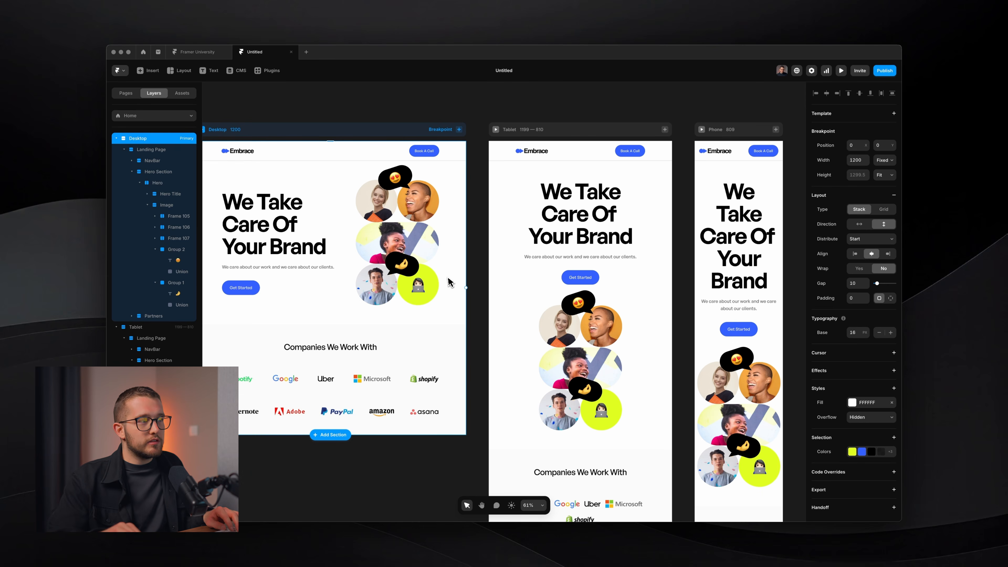
Switch the We Take Care Of Your Brand heading's size unit to Rem (6).
click(276, 245)
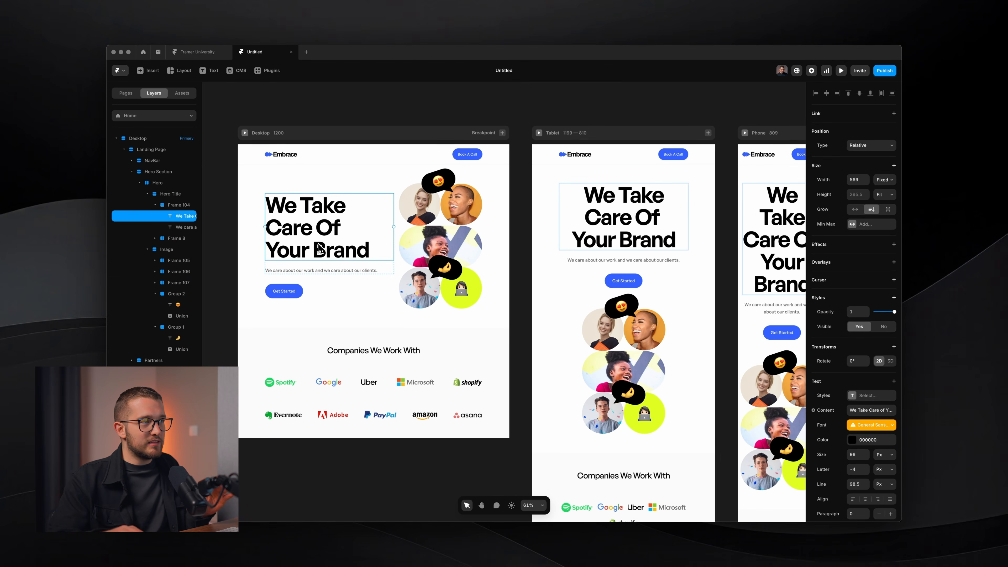
scroll(322, 238, up, 5)
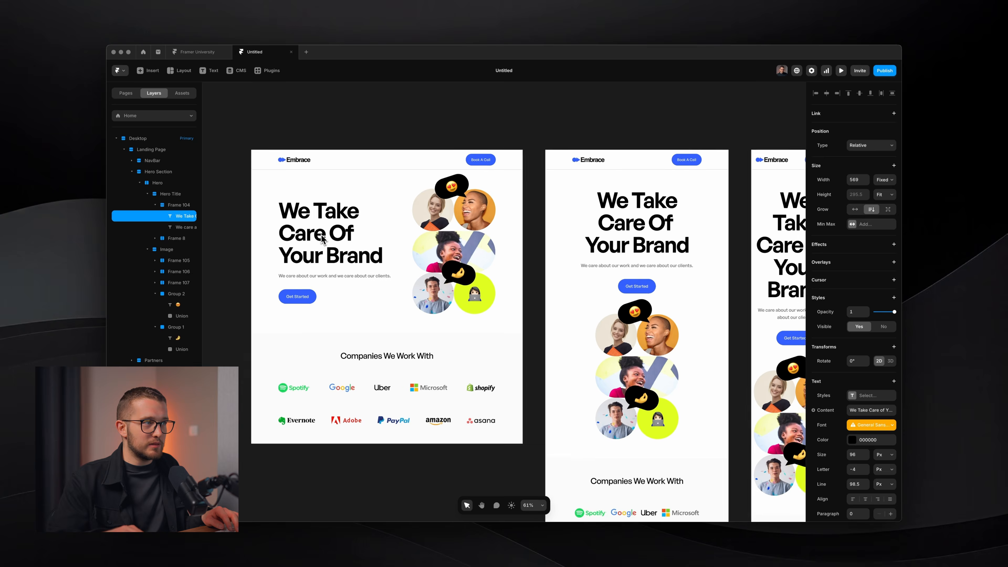
scroll(844, 420, down, 3)
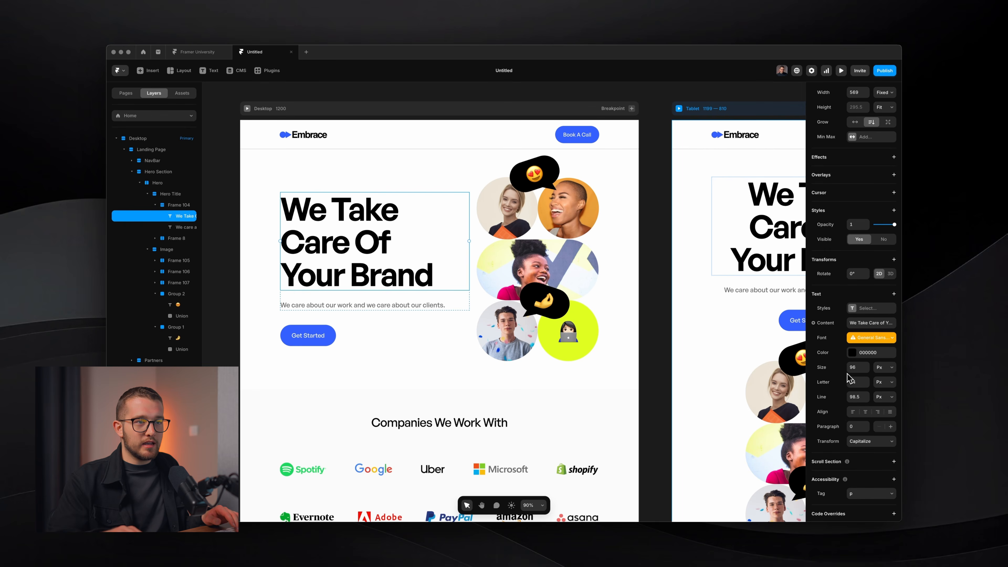
click(883, 368)
click(884, 377)
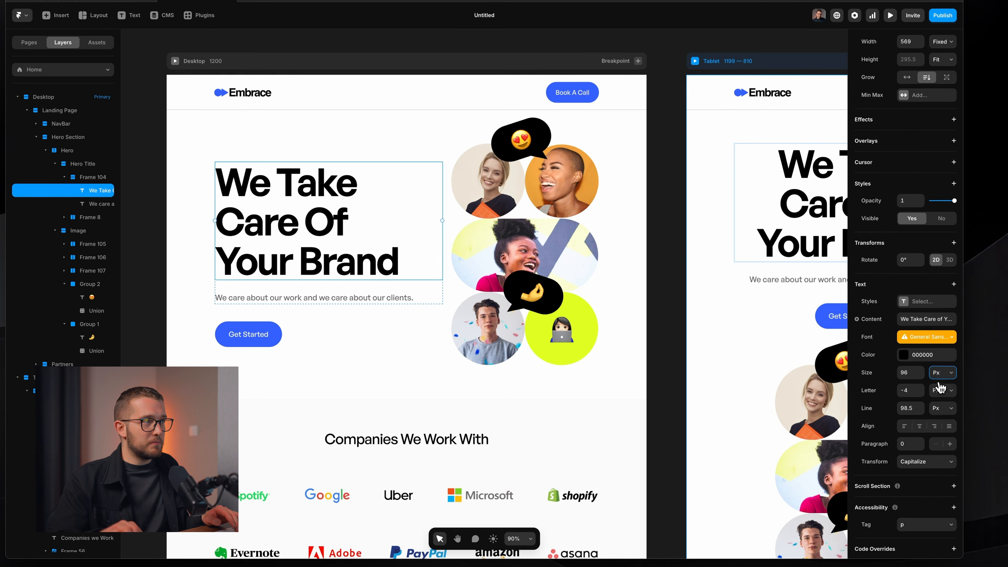
scroll(648, 369, right, 1)
scroll(652, 342, right, 8)
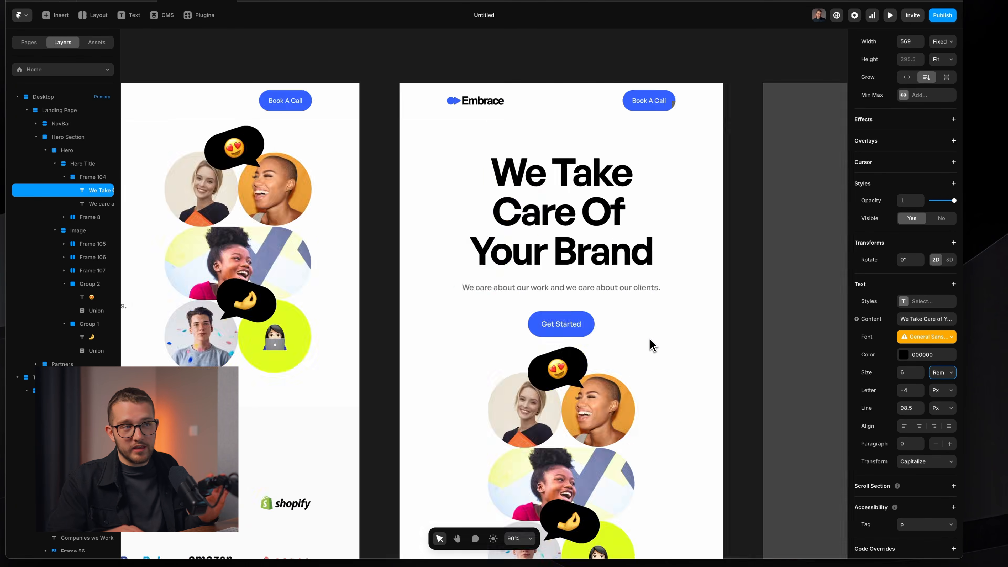
scroll(776, 232, left, 9)
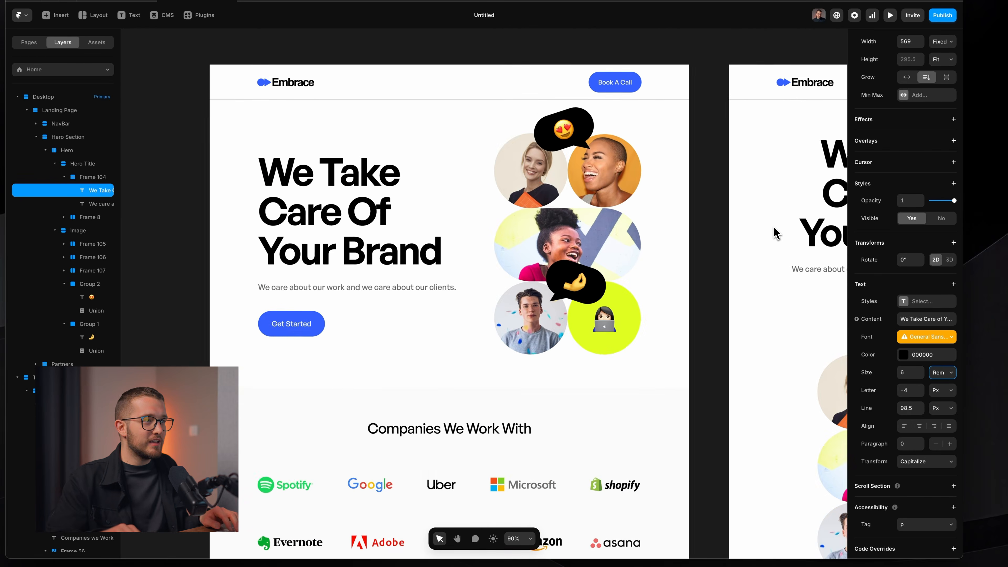
scroll(776, 233, down, 2)
Size the Companies We Work With title at 2.25 Rem, with Em-based letter spacing and line height.
super+click(492, 348)
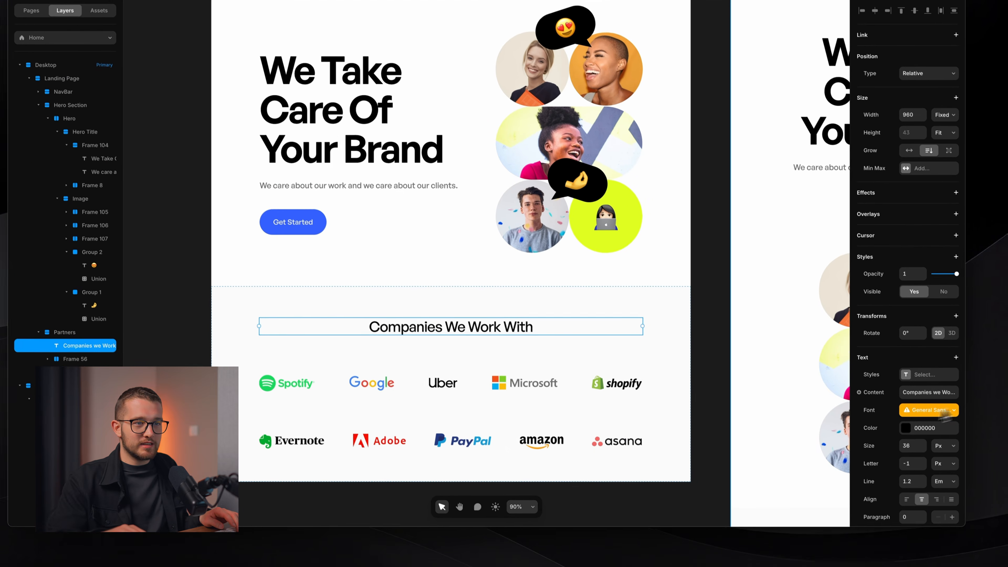
scroll(953, 429, down, 1)
click(953, 442)
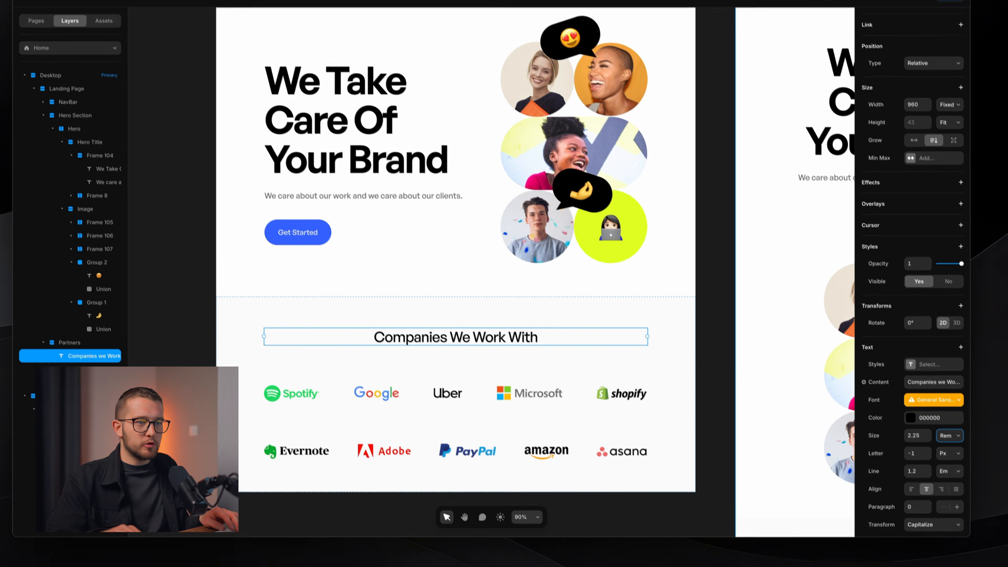
click(949, 453)
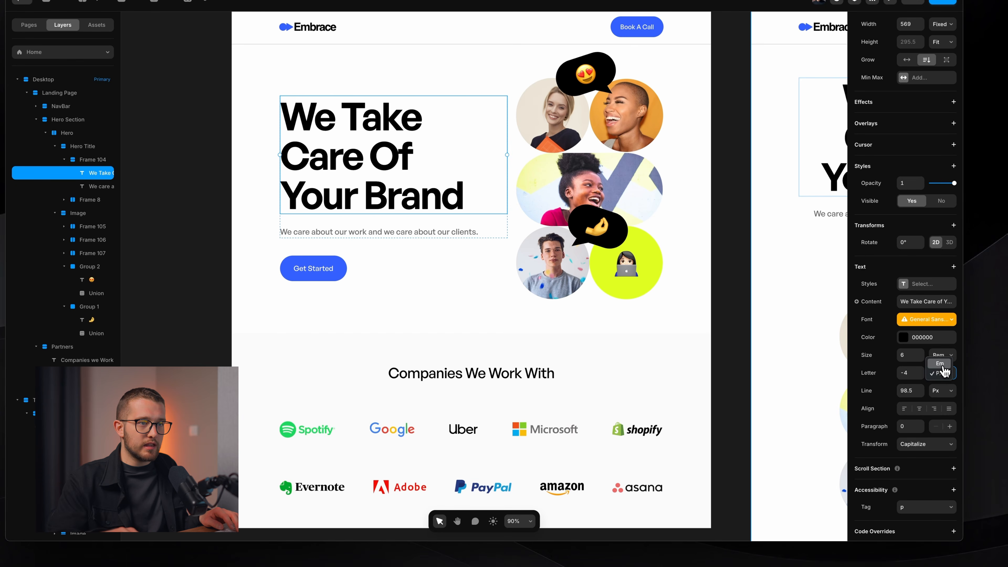
click(941, 364)
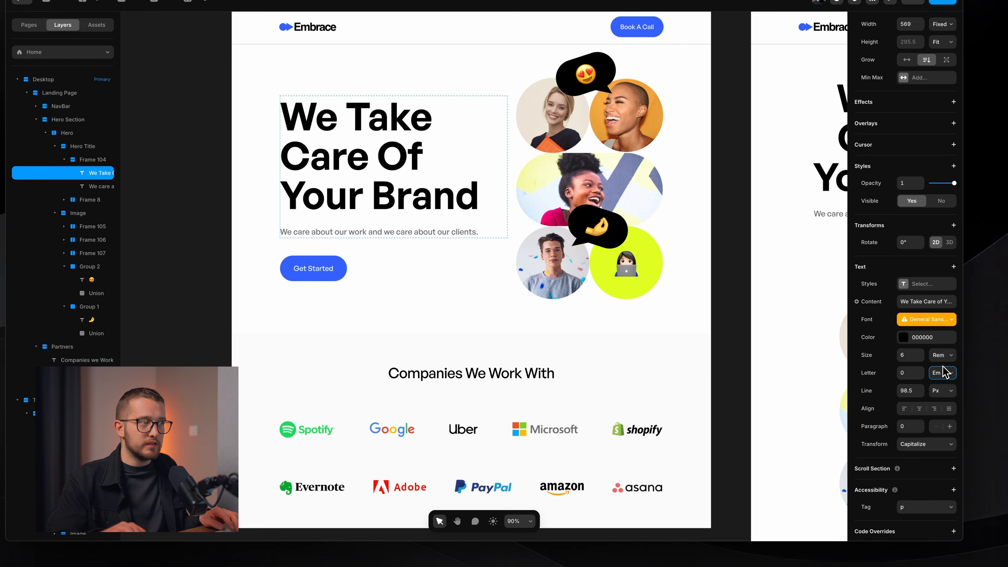
click(920, 376)
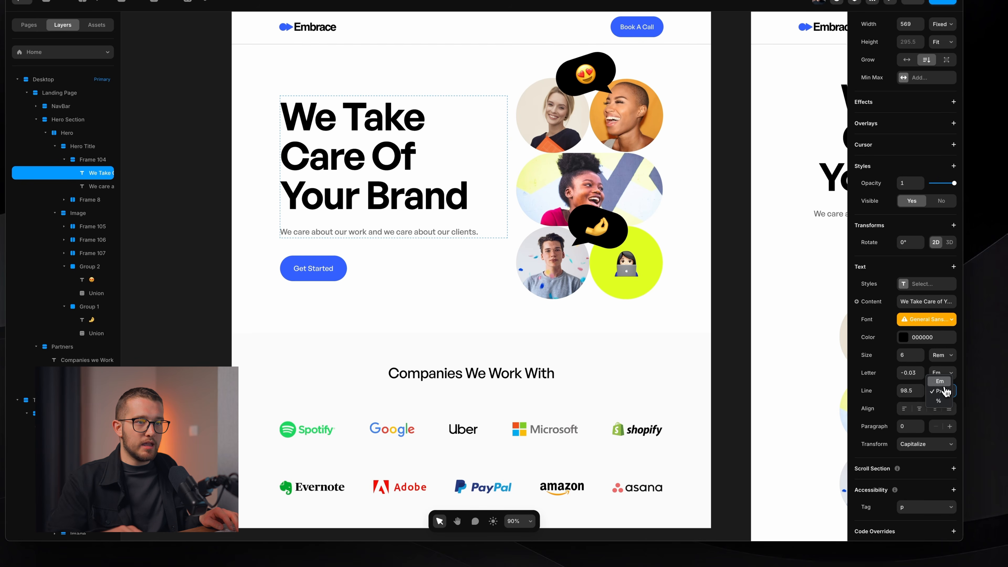
click(939, 381)
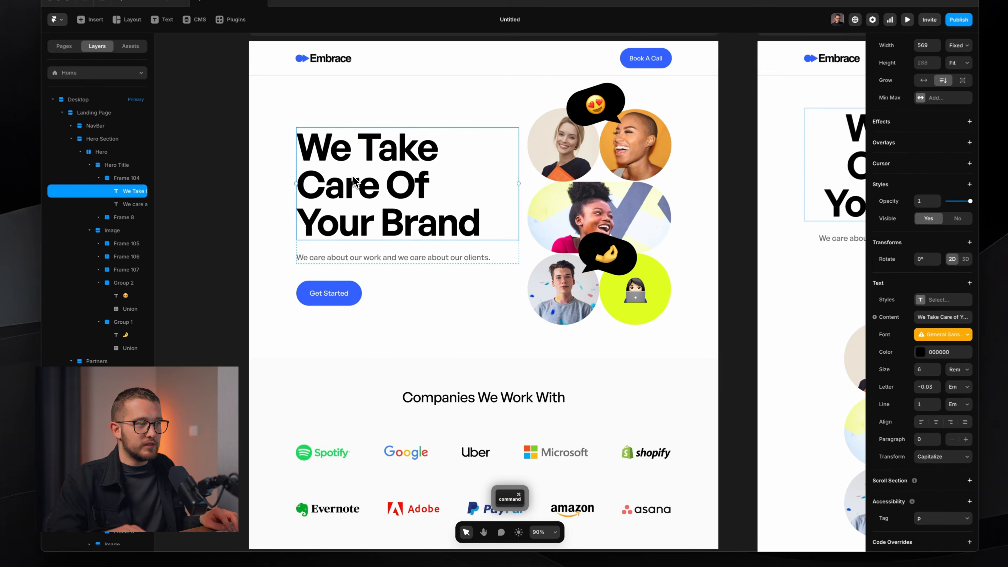
click(502, 396)
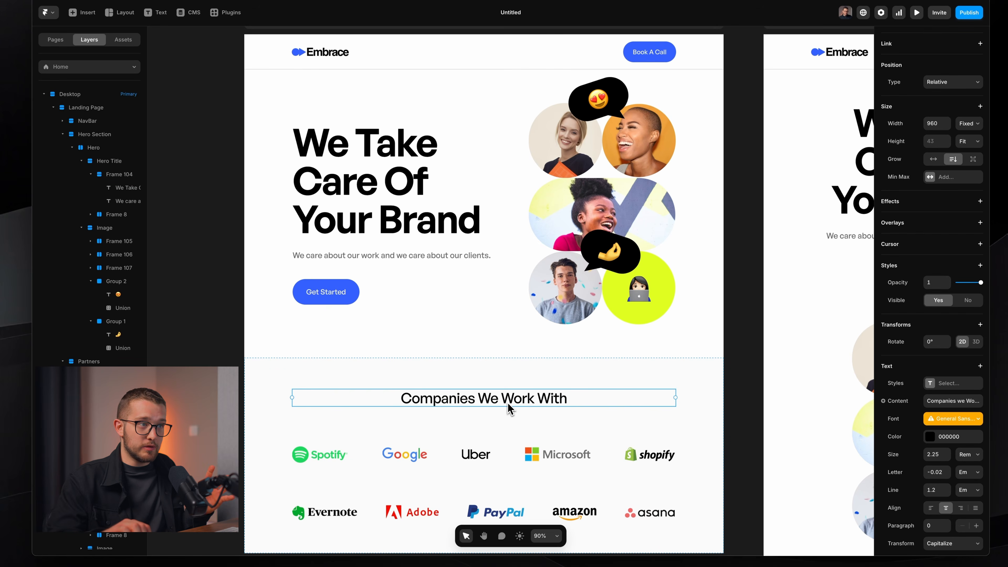
super+click(352, 257)
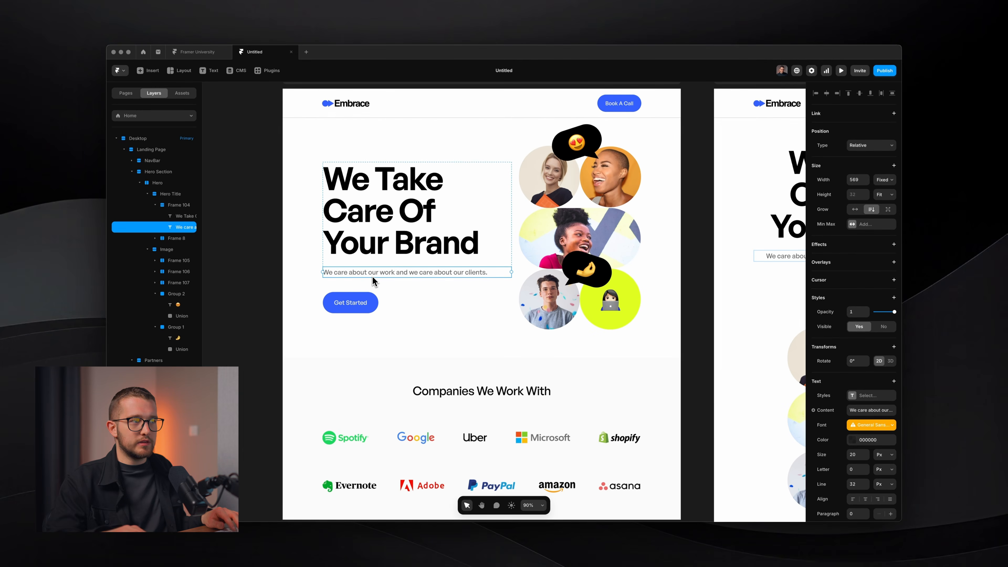
key(shift+1)
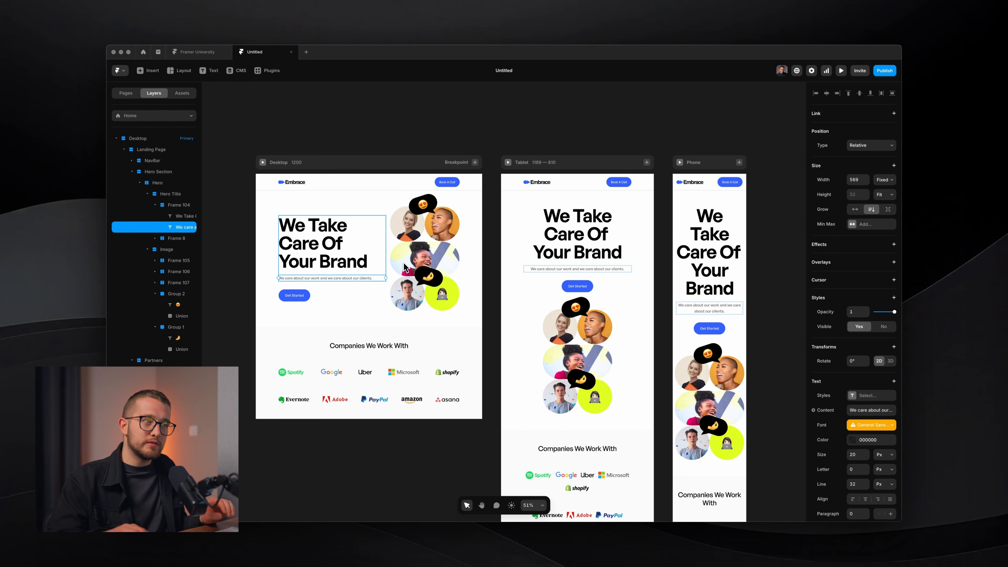
Lower the Tablet breakpoint's typography base font size to 12.
click(565, 162)
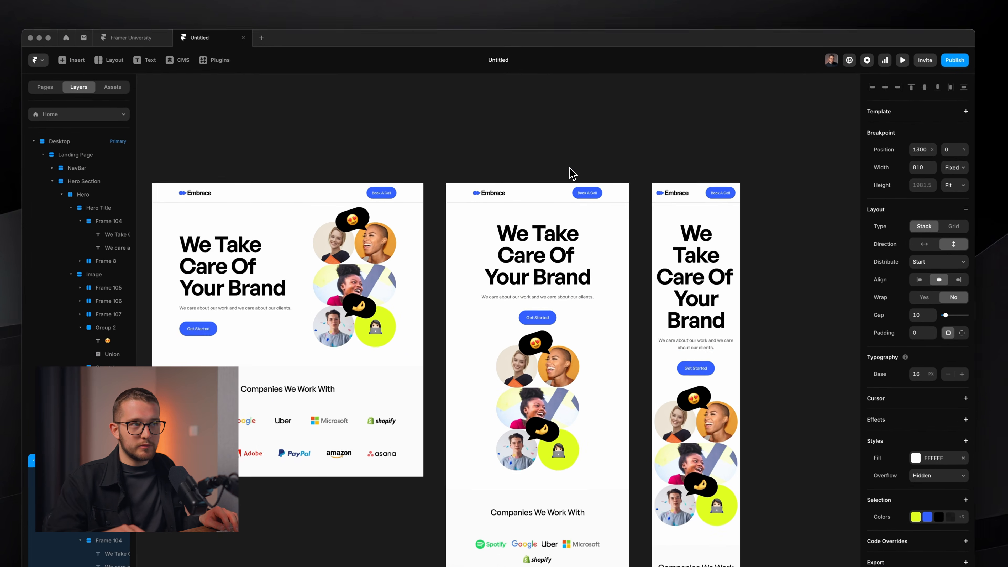
scroll(563, 165, up, 3)
super+click(569, 278)
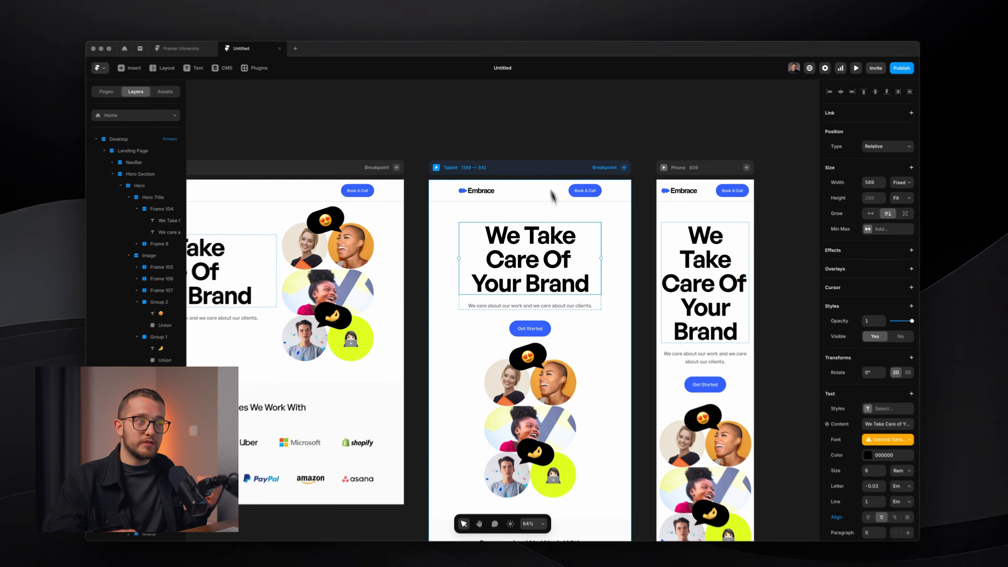
click(550, 166)
scroll(515, 163, up, 3)
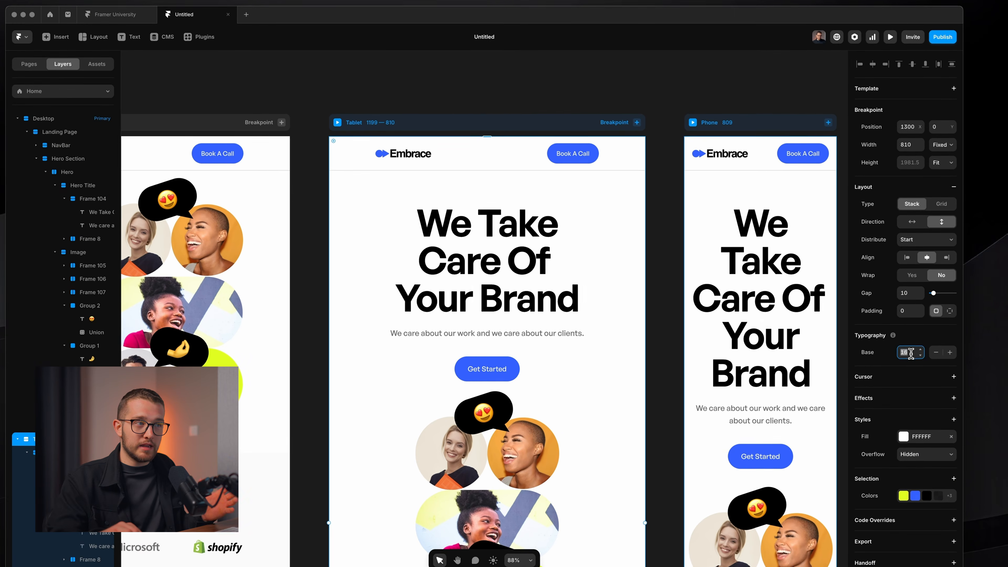
click(911, 357)
click(921, 355)
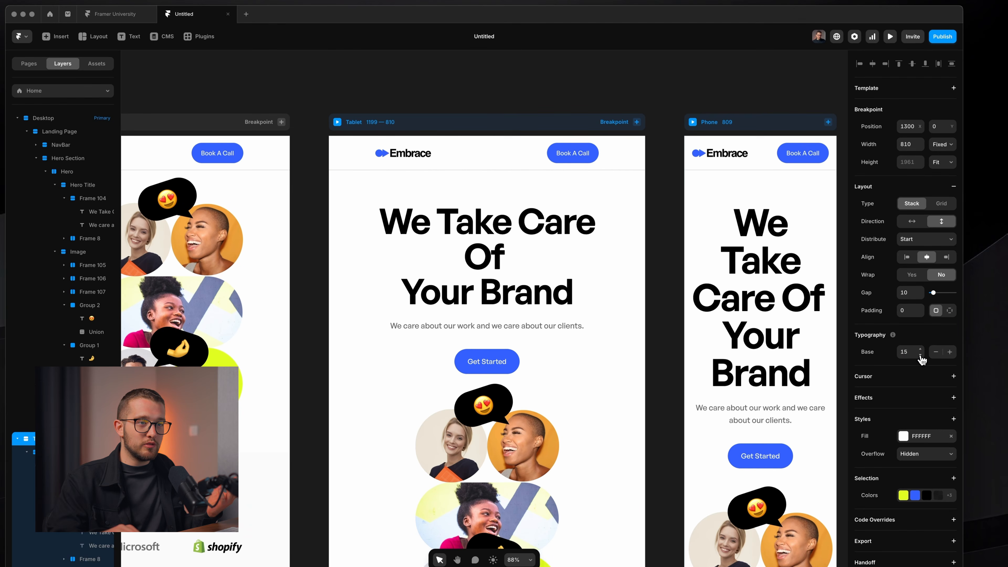
click(920, 355)
click(920, 355)
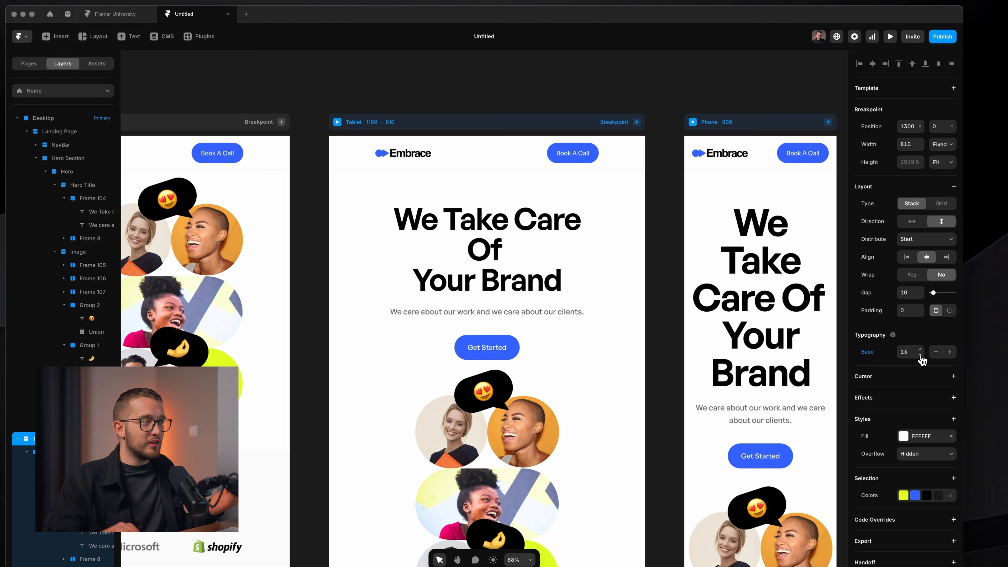
click(920, 355)
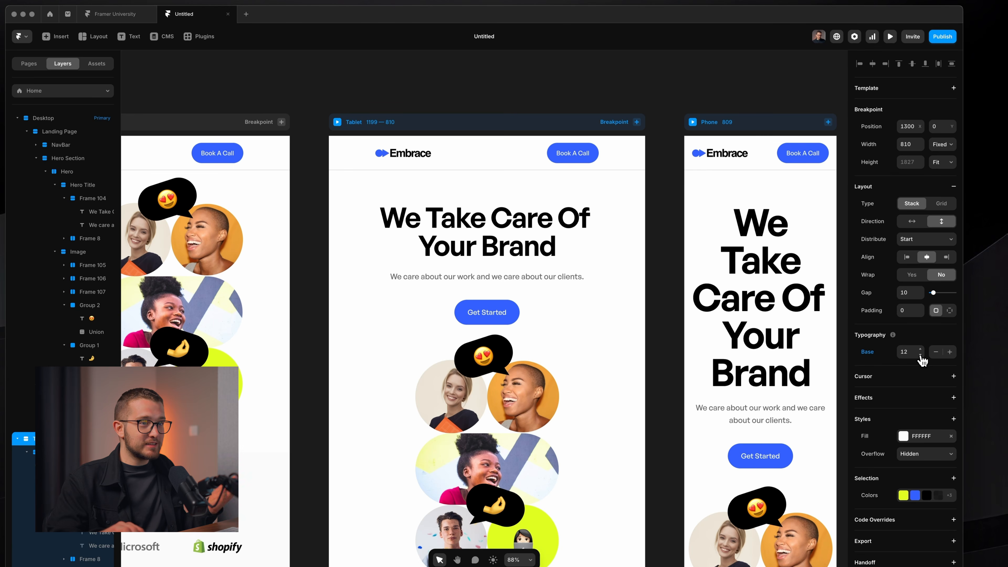
scroll(597, 272, down, 5)
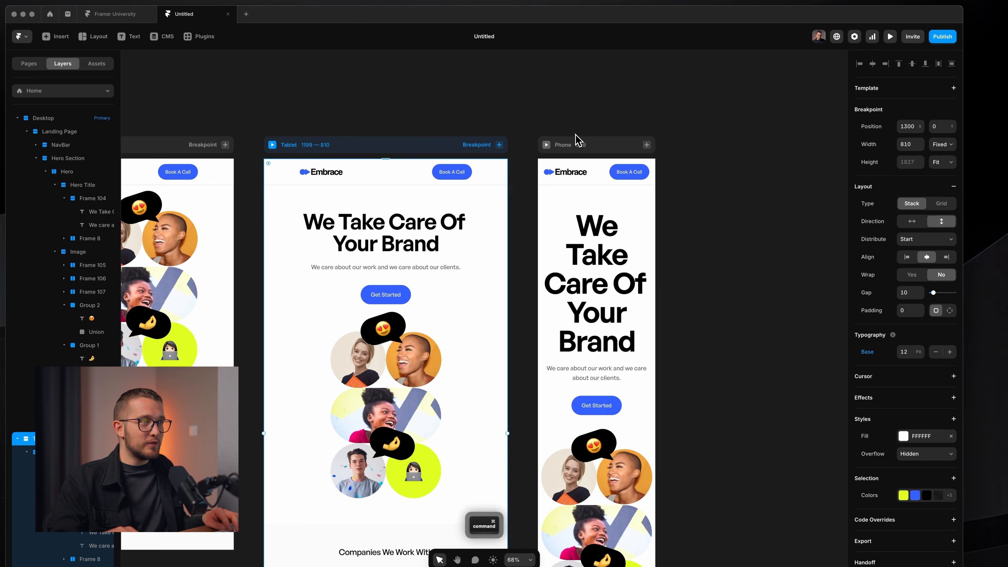
Set the Phone breakpoint's typography base font size to 10.
click(580, 147)
scroll(657, 387, down, 4)
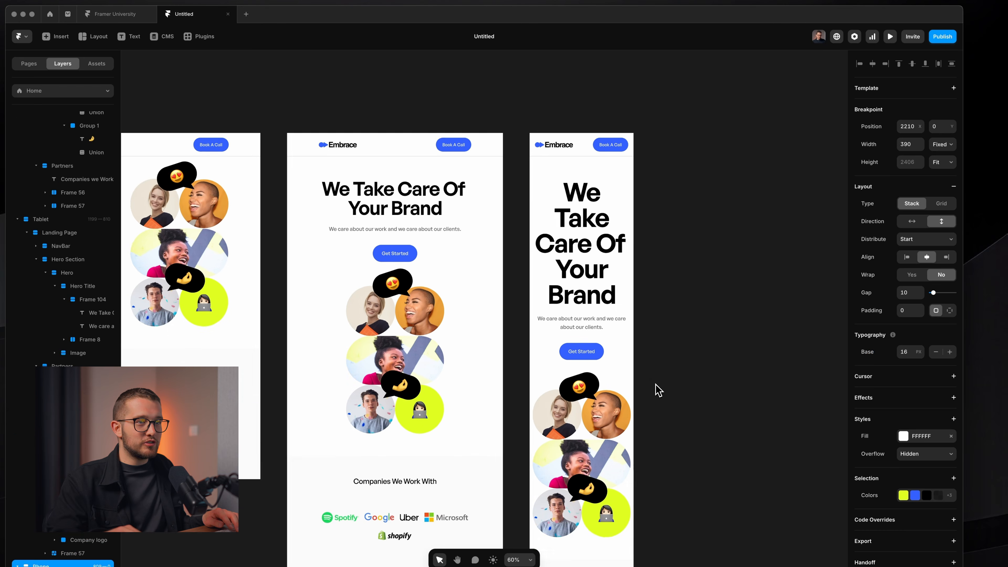
click(919, 356)
click(919, 355)
click(921, 356)
click(920, 355)
click(921, 355)
click(921, 355)
click(920, 356)
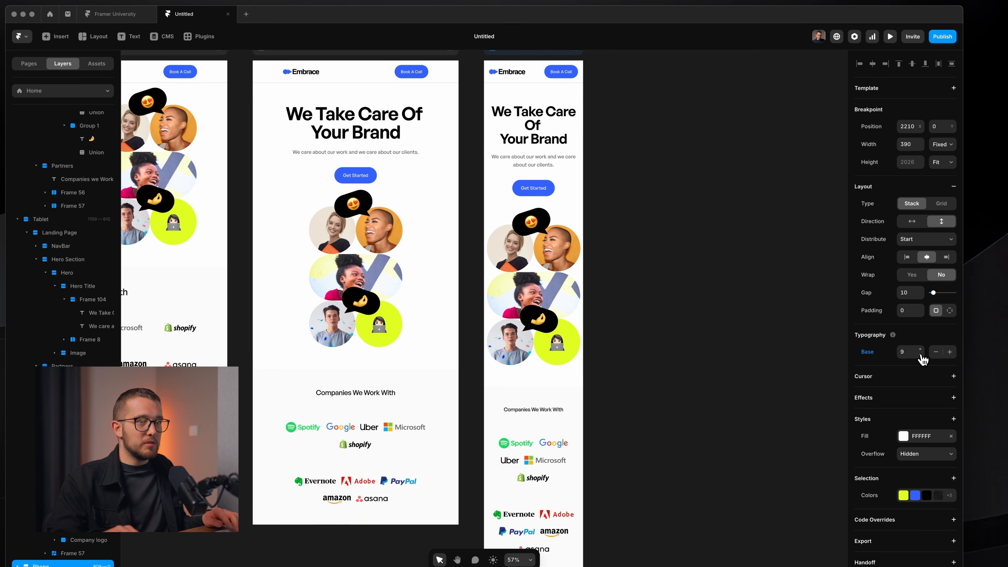
click(920, 356)
click(920, 356)
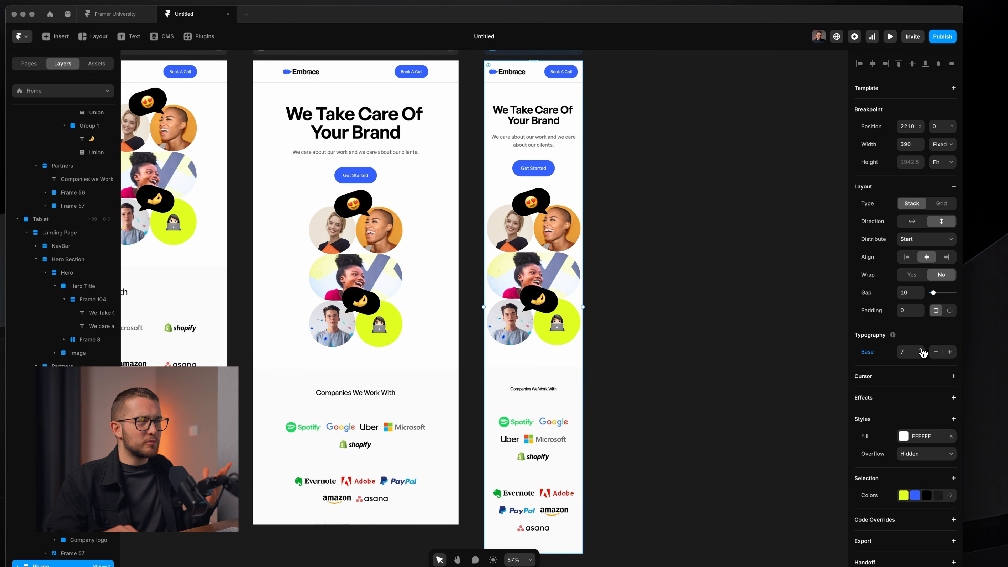
click(921, 350)
click(921, 349)
click(921, 350)
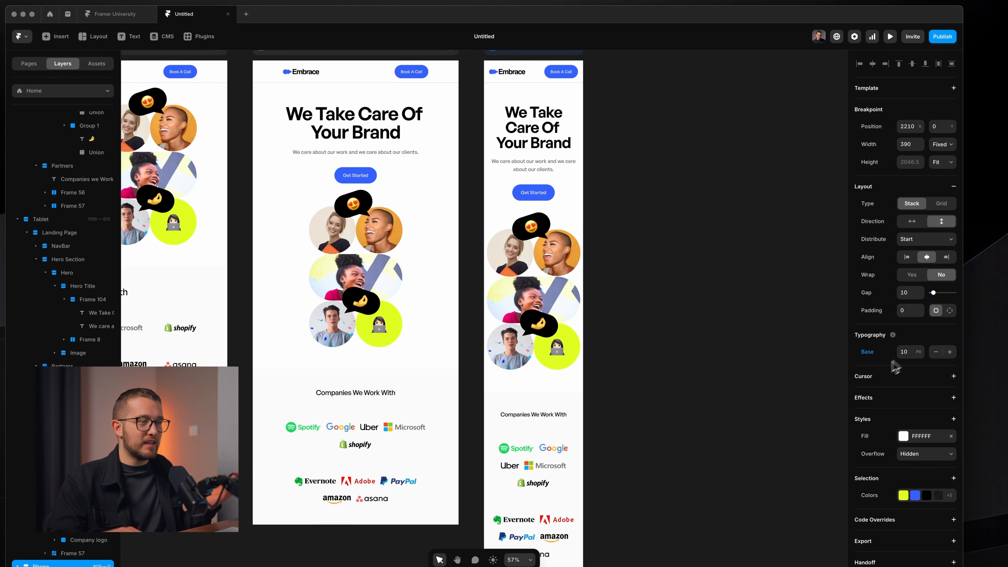
scroll(557, 463, up, 5)
key(shift+super+4)
drag(470, 340, 592, 369)
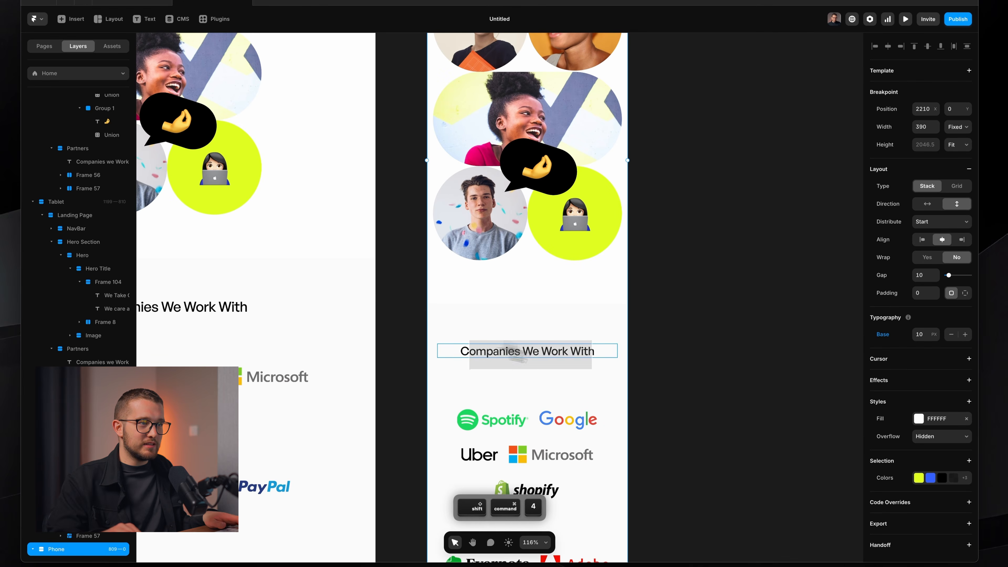
scroll(605, 377, down, 6)
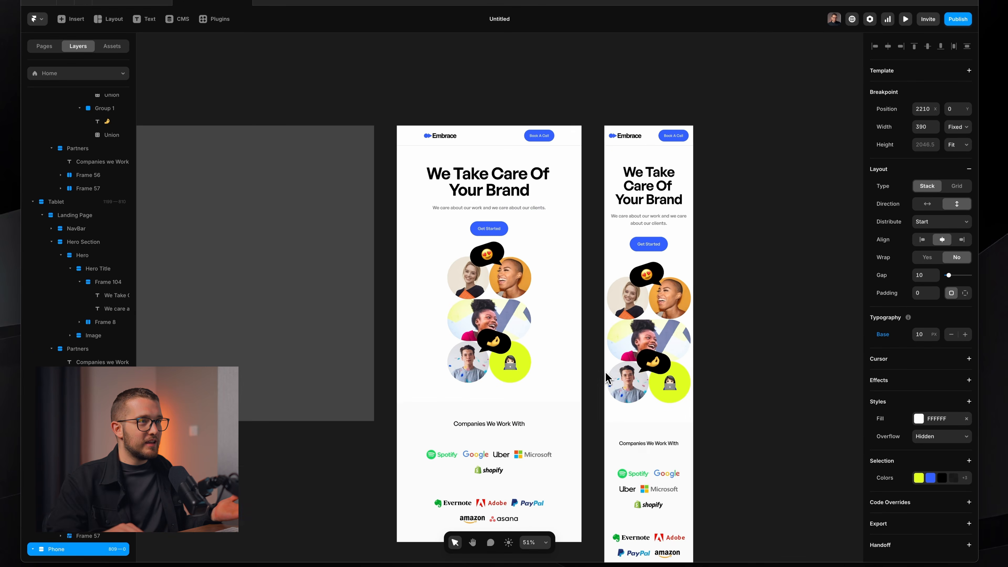
scroll(524, 203, left, 5)
click(397, 158)
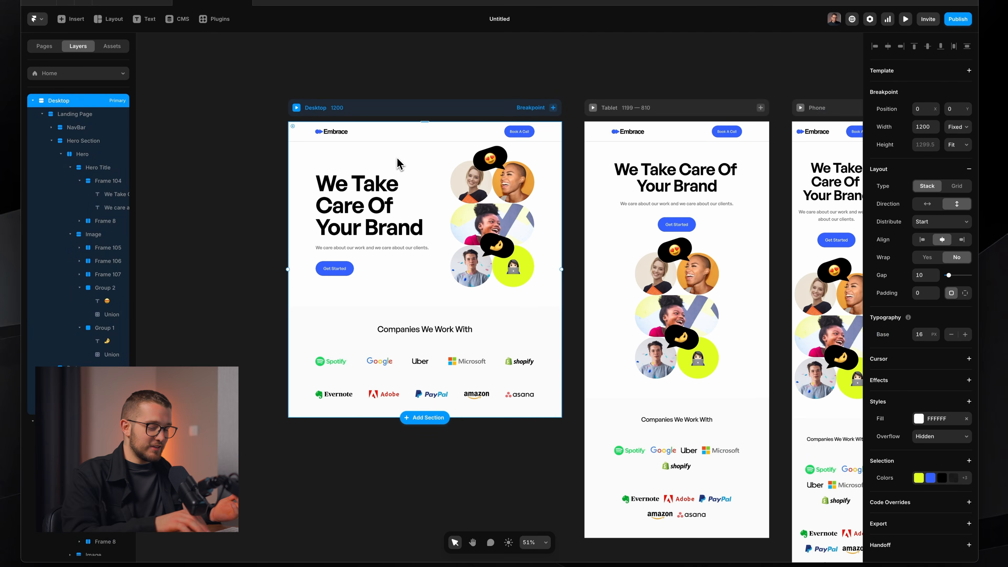
key(super+p)
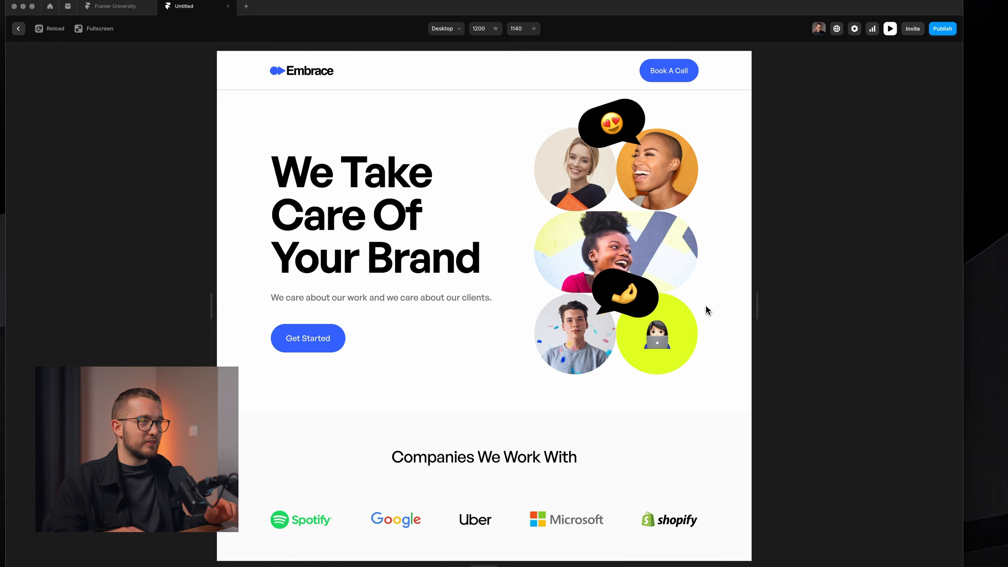
drag(754, 310, 699, 311)
key(Escape)
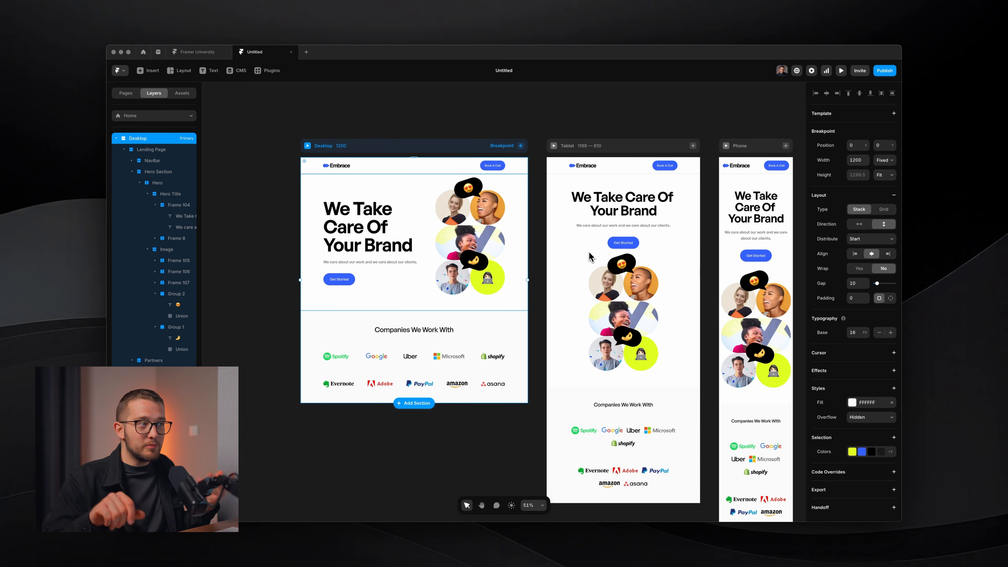
scroll(436, 298, left, 1)
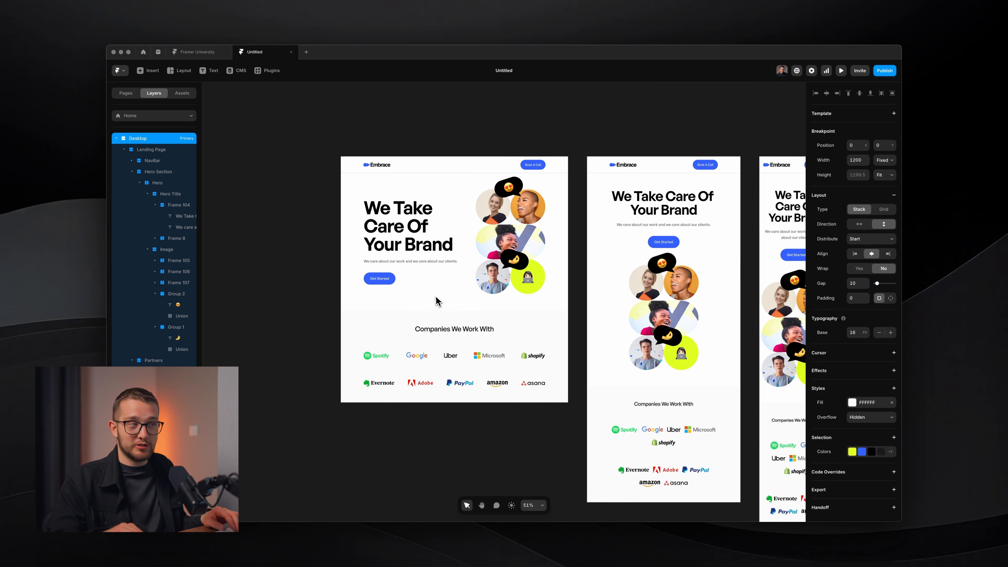
scroll(435, 297, up, 5)
scroll(435, 298, left, 1)
super+click(430, 286)
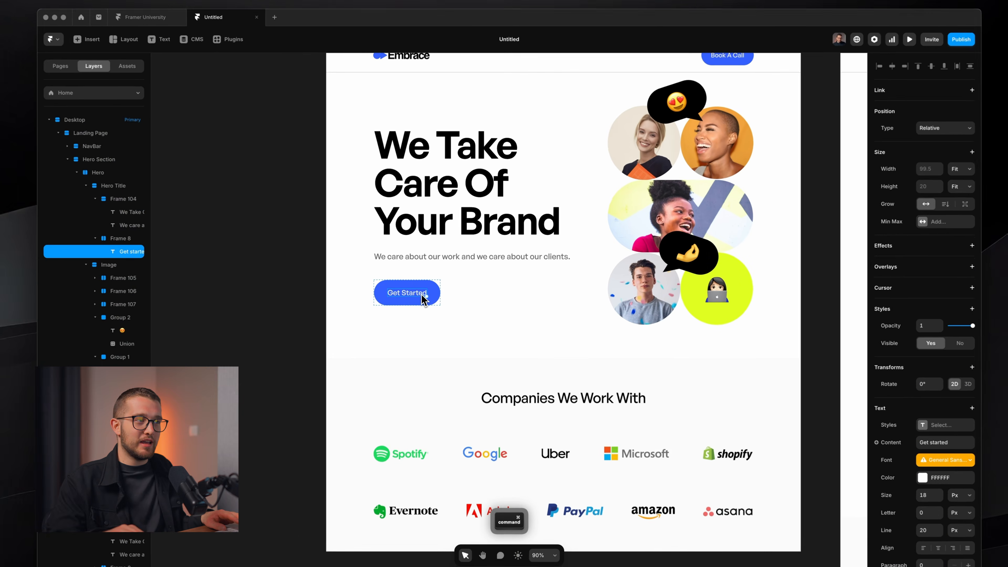
Preview the Get Started button, then convert it into a new component, Frame 8.
super+click(437, 292)
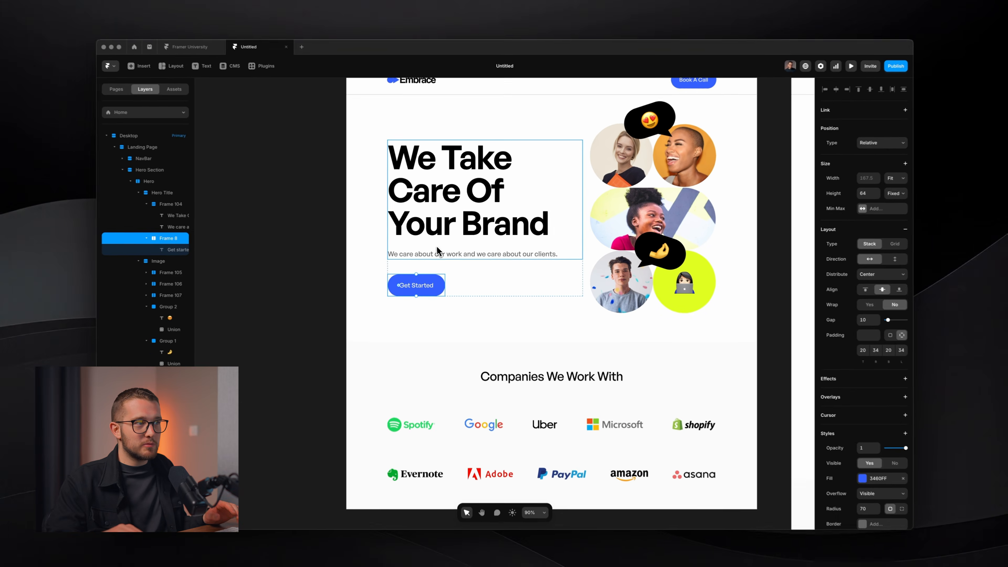
scroll(431, 297, up, 3)
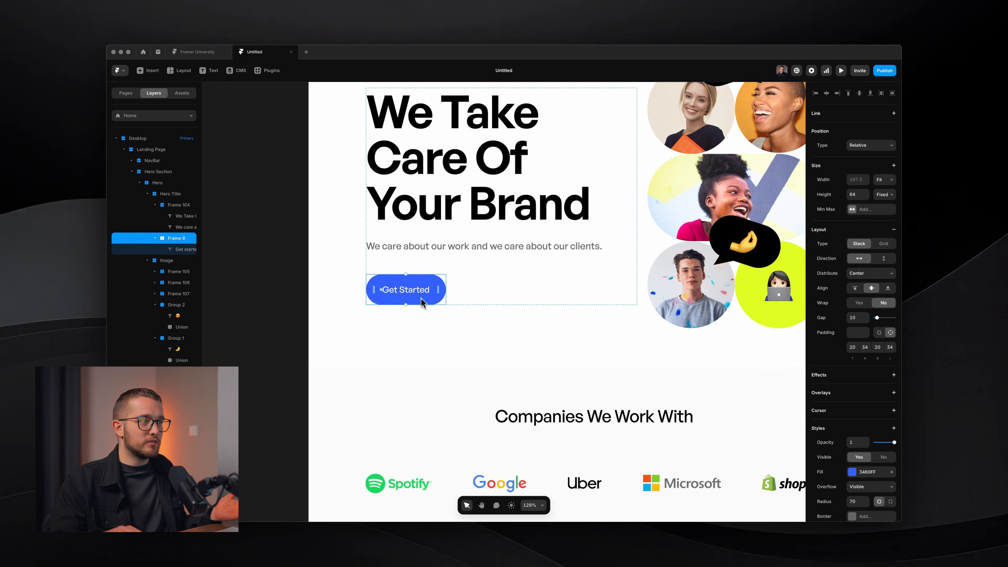
key(super+p)
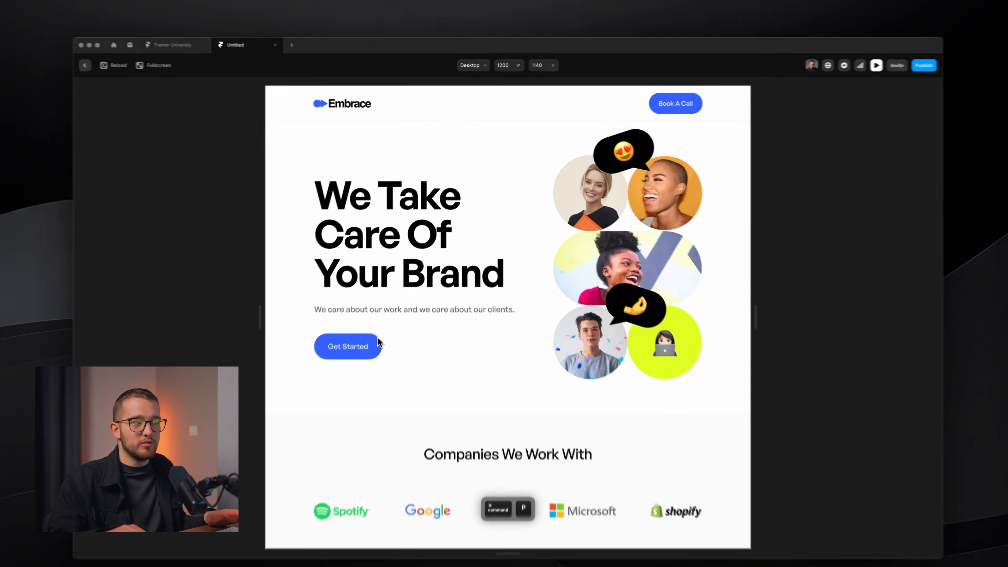
key(super+p)
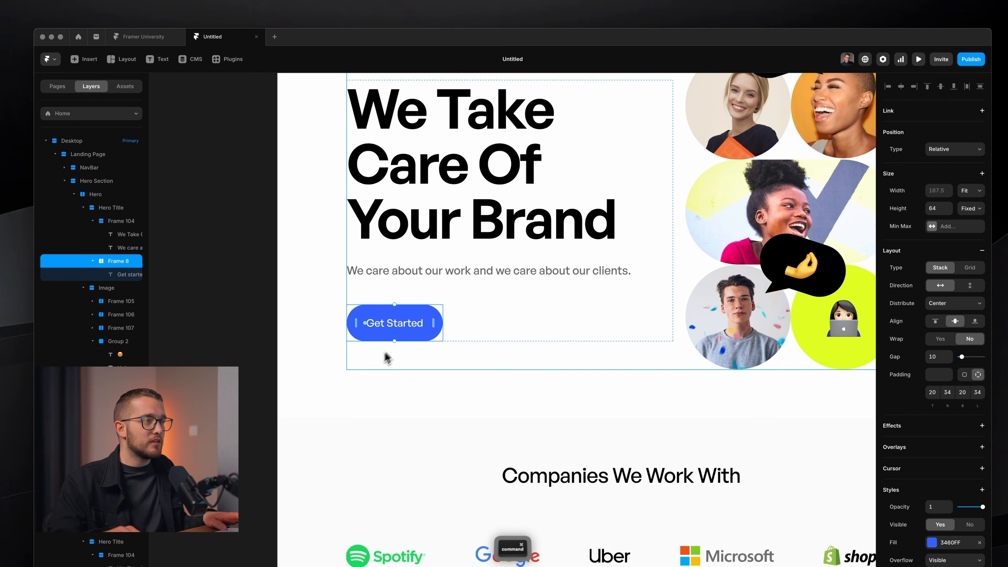
right_click(422, 339)
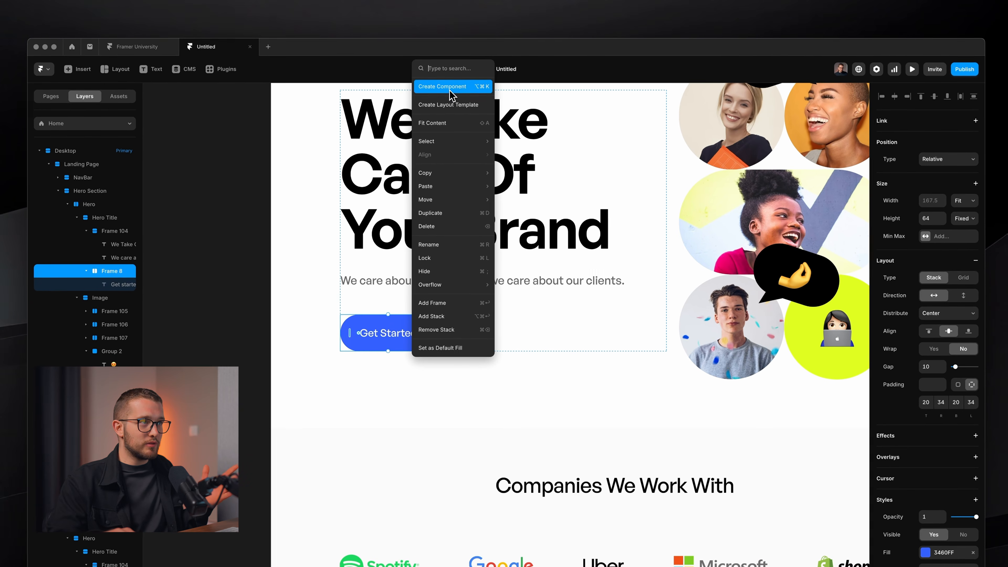
click(442, 87)
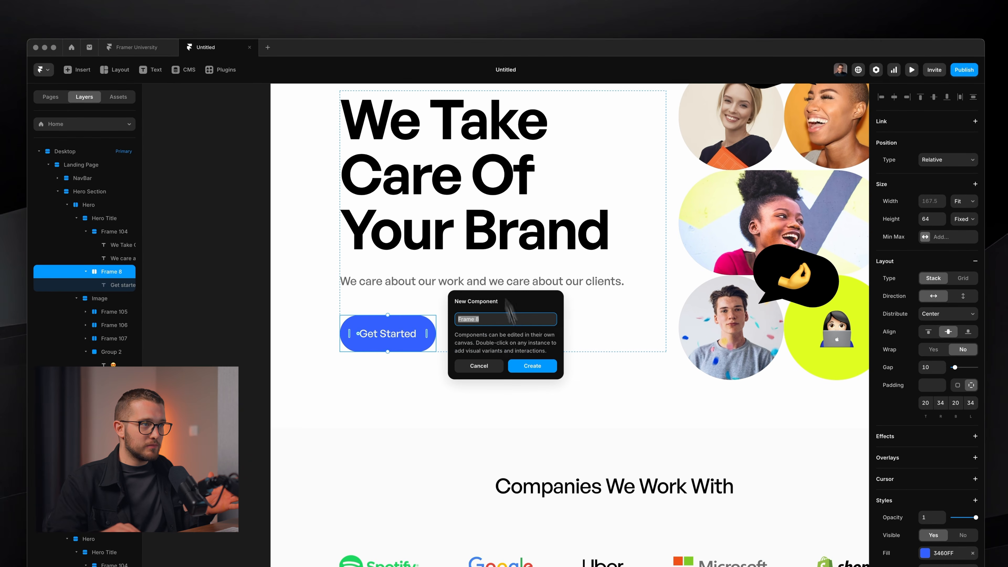
click(532, 365)
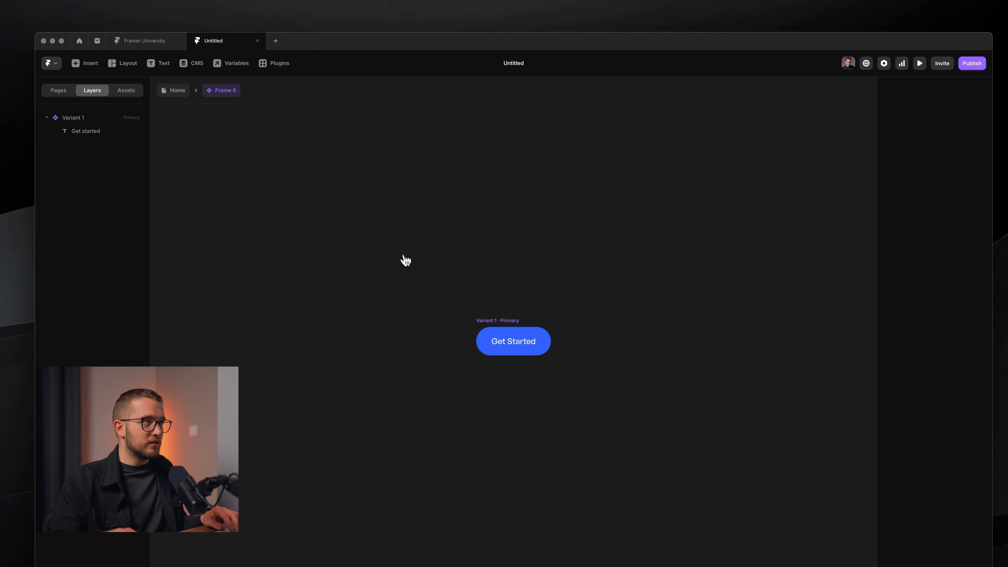
Rename the component to 'Button'.
click(210, 91)
click(224, 112)
text(B)
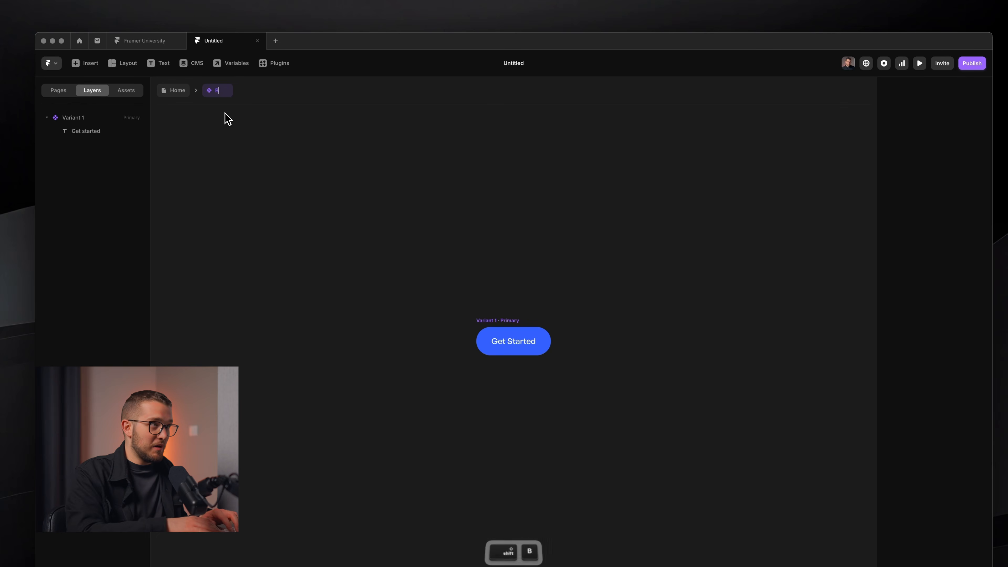
text(utton)
key(Return)
Add a Hover variant with a darker blue fill of 1B3FC2.
click(496, 320)
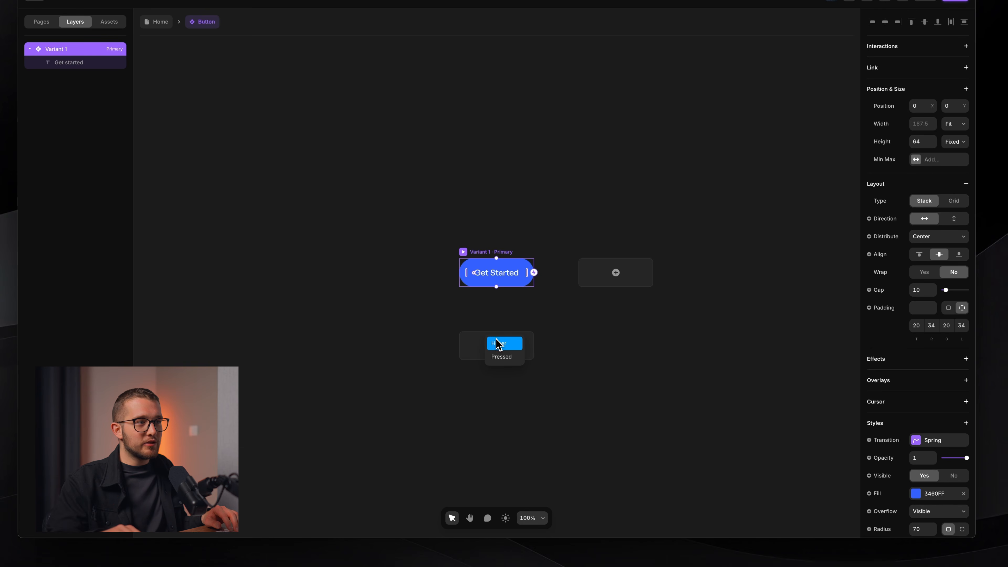
click(499, 344)
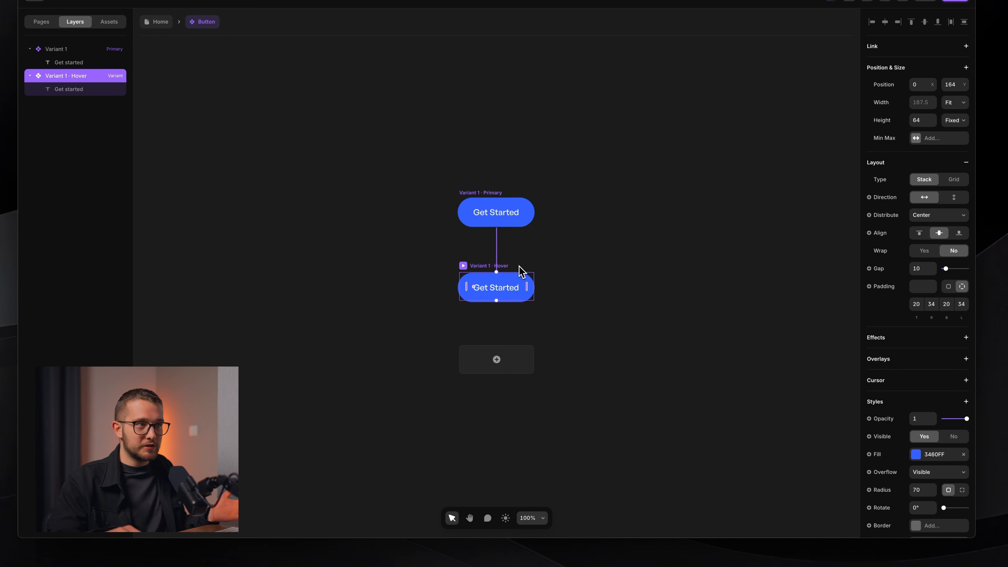
scroll(521, 272, up, 3)
click(916, 454)
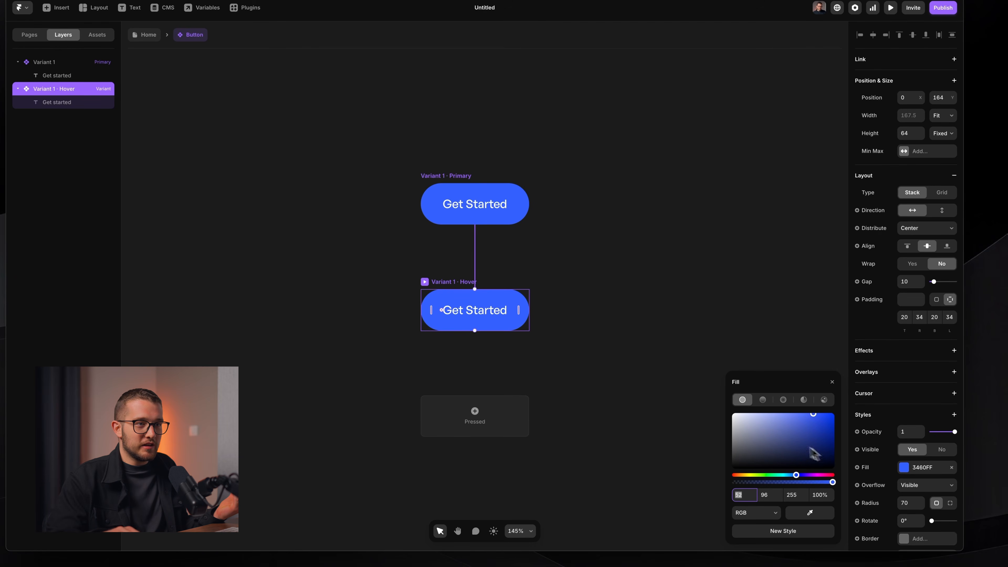
drag(815, 423, 817, 427)
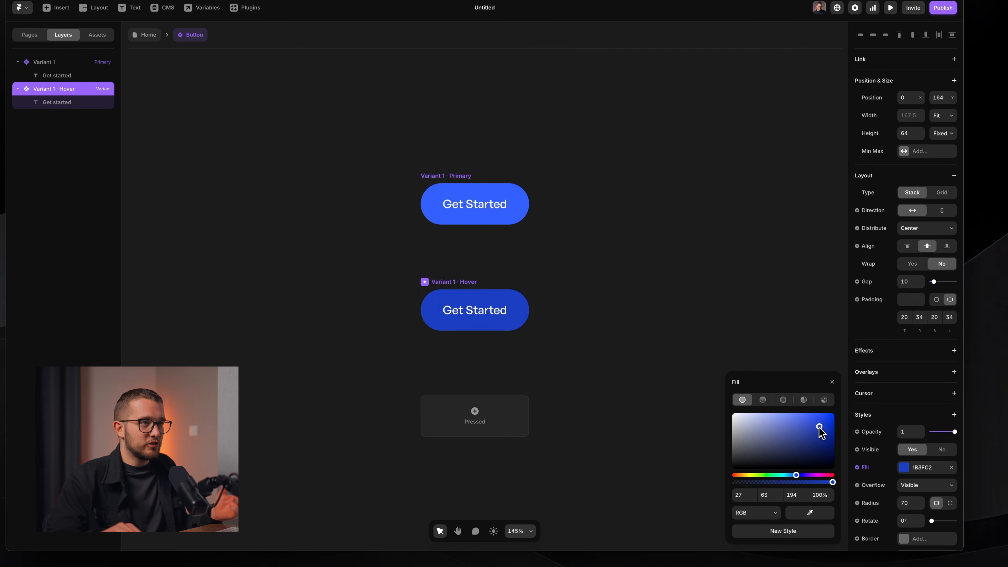
click(696, 225)
click(487, 185)
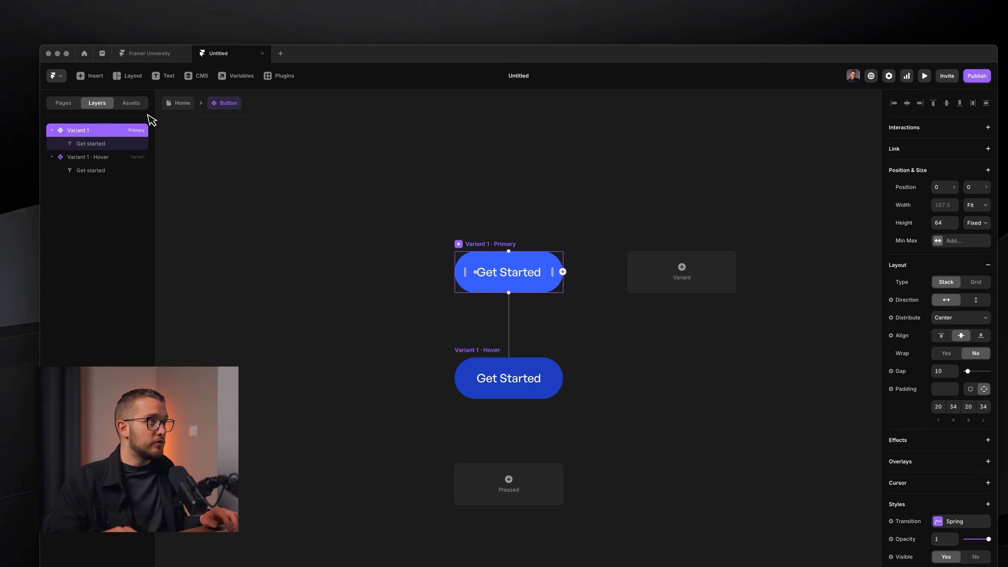
click(83, 76)
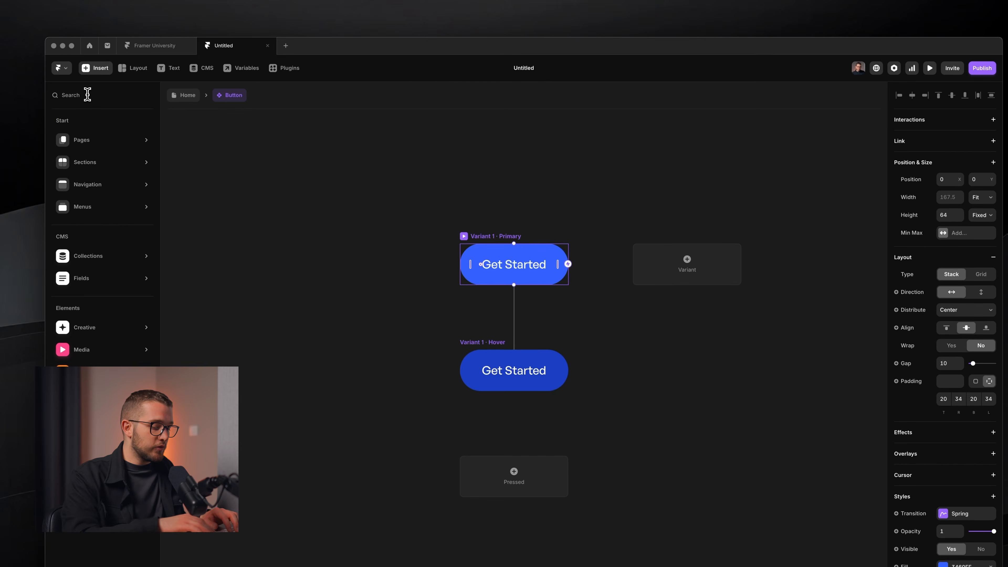
Insert a Hero icon set to the arrow-right icon by name.
text(icon)
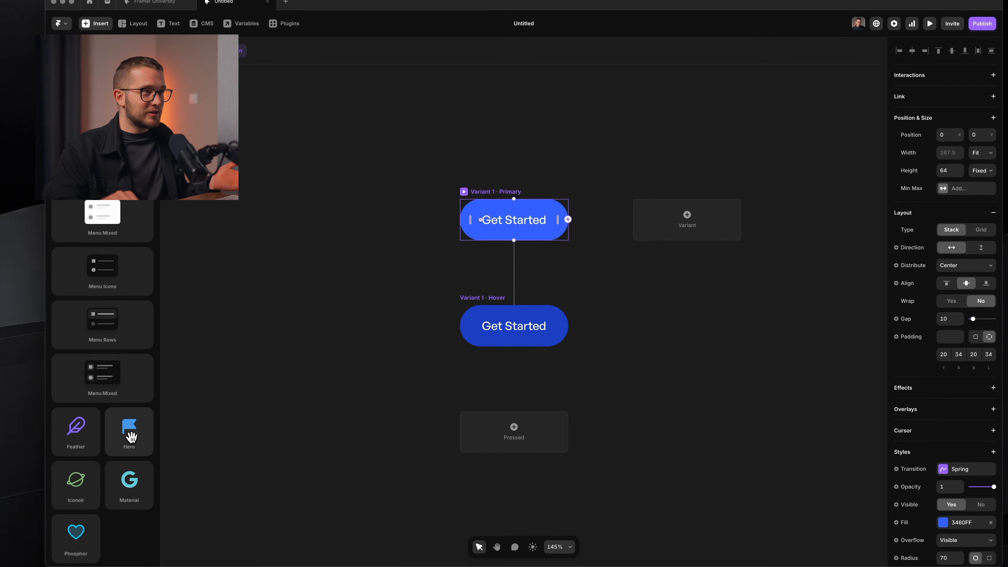
drag(130, 480, 481, 197)
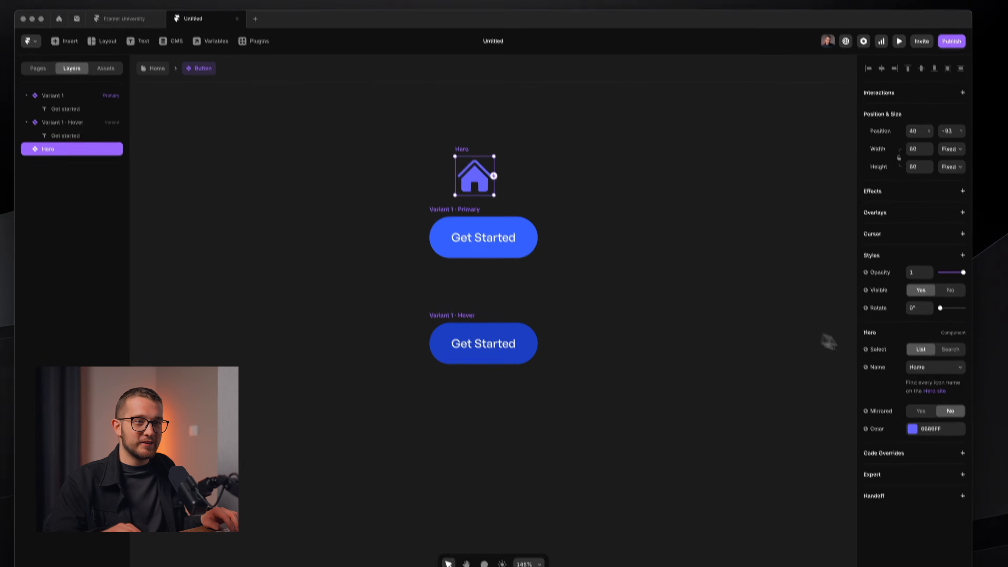
click(939, 317)
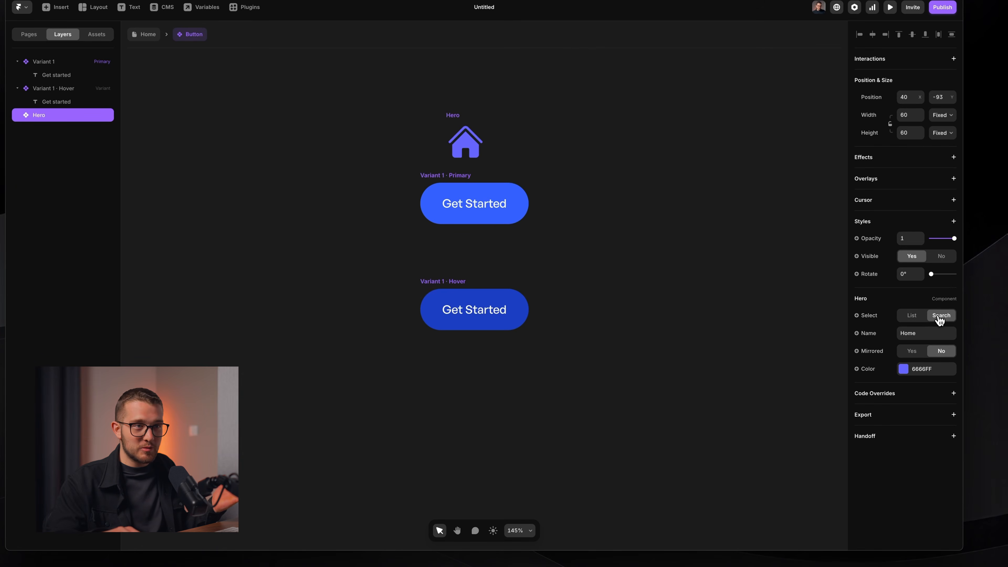
click(920, 333)
text(right.a)
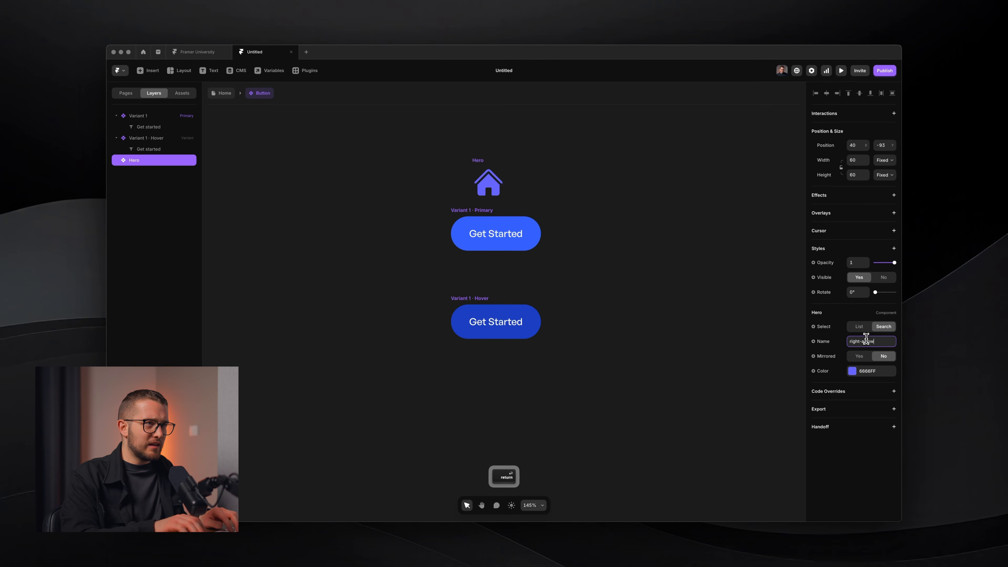
key(super+a)
text(a)
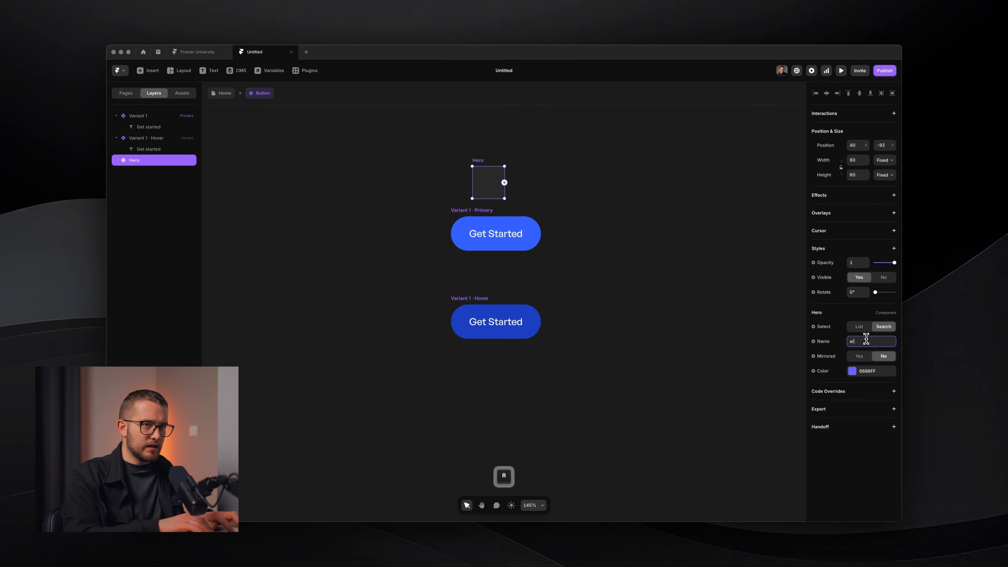
key(Return)
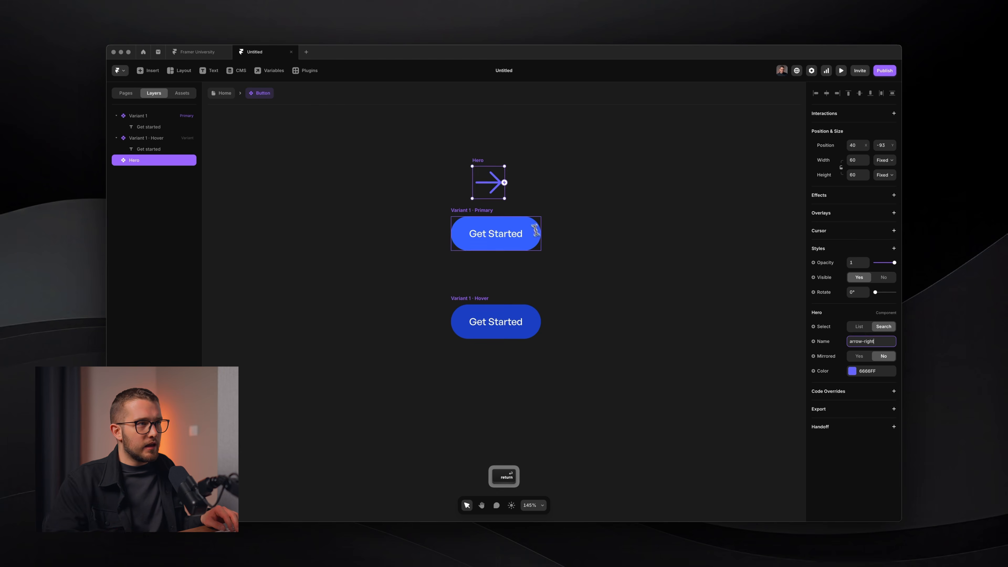
Move the arrow icon into the button's Primary variant.
key(super+x)
click(512, 235)
key(super+v)
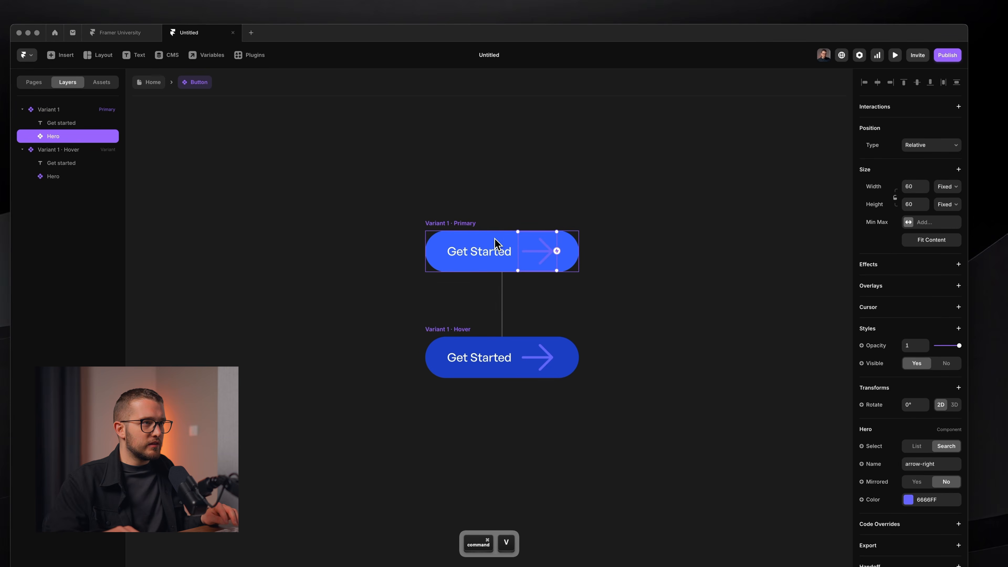
Make the arrow icon white (FFFFFF) and 22×22 in size.
click(909, 500)
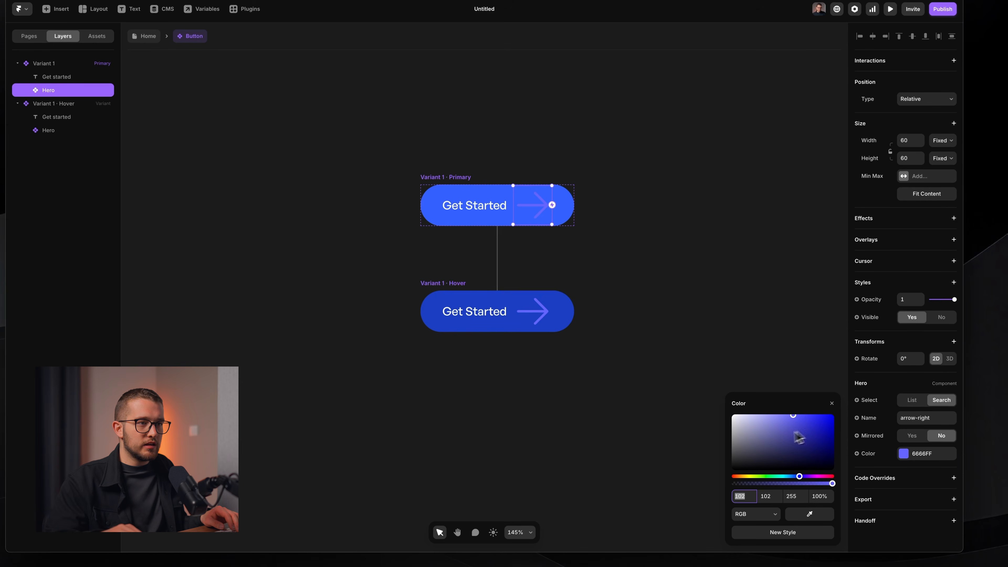
drag(798, 437, 631, 307)
mouse_move(550, 217)
mouse_down()
mouse_move(529, 213)
mouse_move(540, 213)
mouse_up()
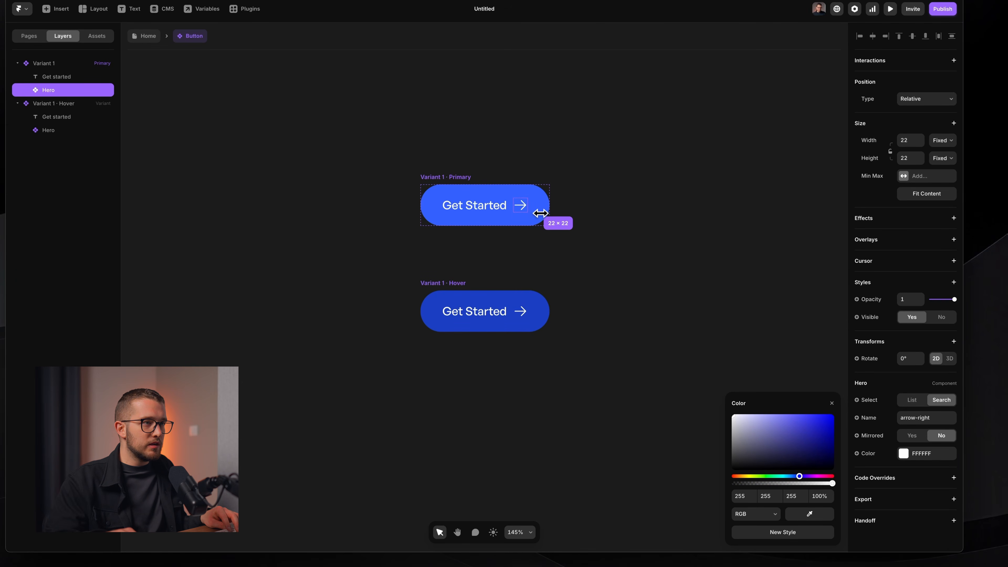
click(563, 204)
In the Primary variant, set the arrow to Absolute position and 0 opacity.
super+click(524, 205)
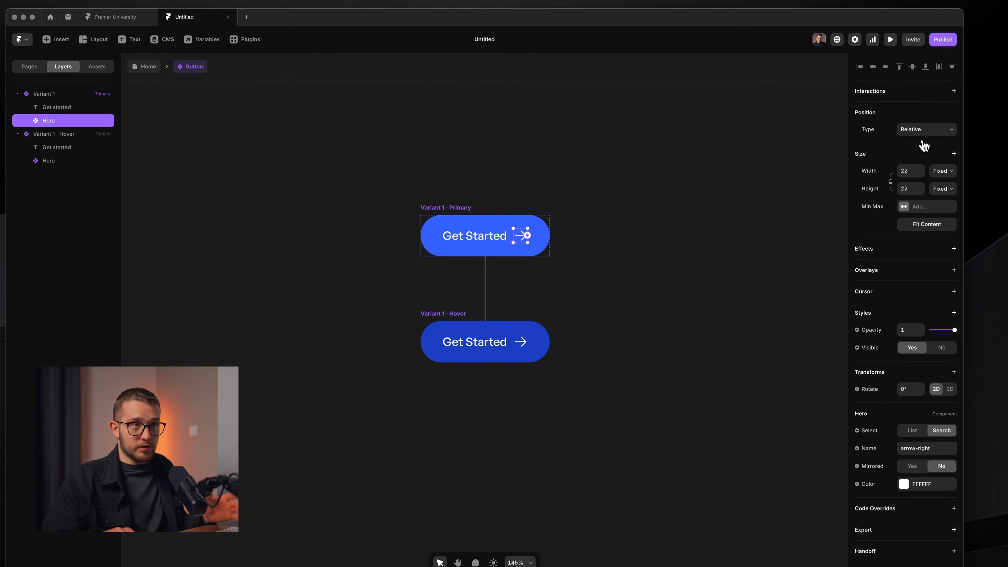
click(927, 134)
click(915, 119)
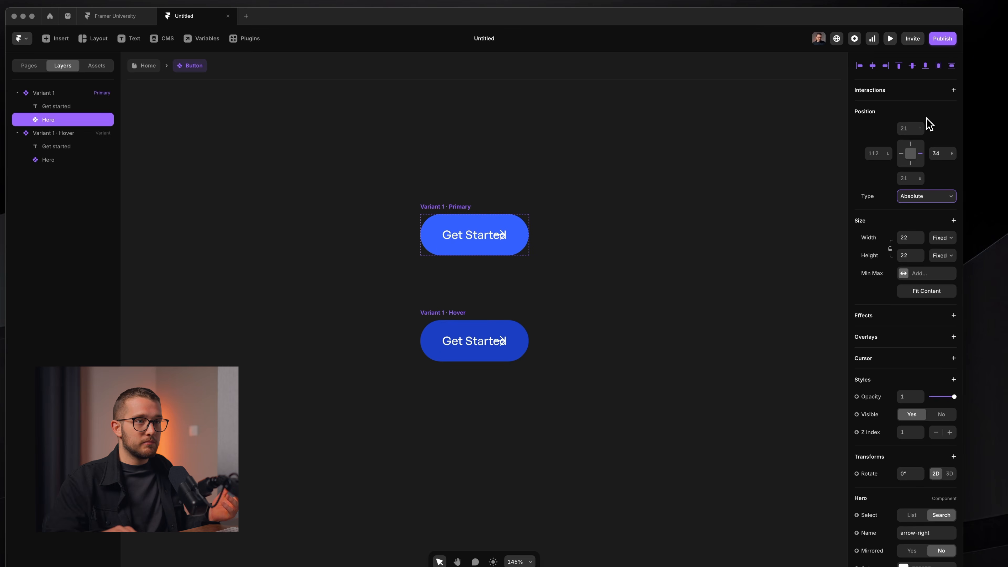
click(912, 399)
text(0)
key(Return)
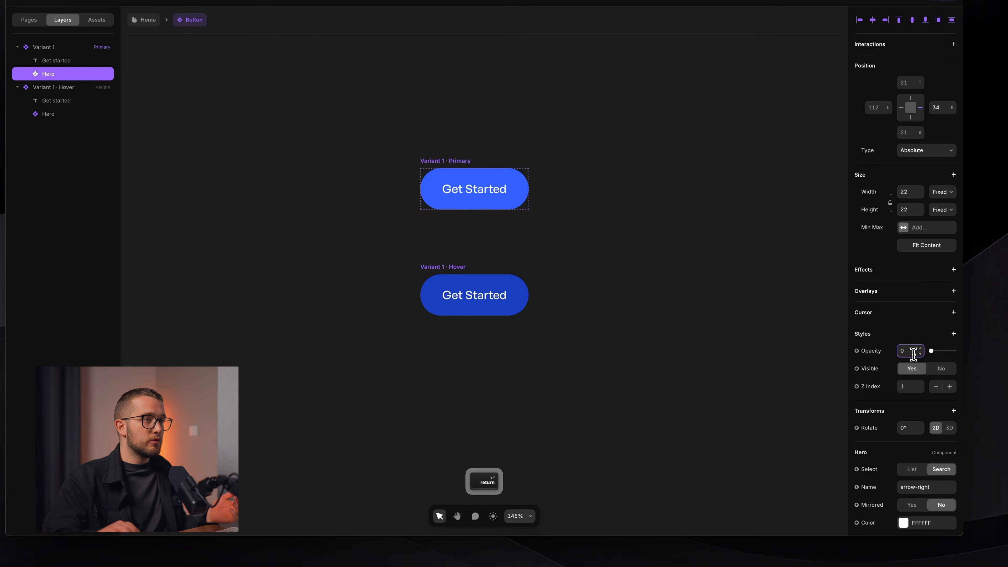
In the Hover variant, set the arrow to opacity 1 and Relative position after the text.
click(545, 337)
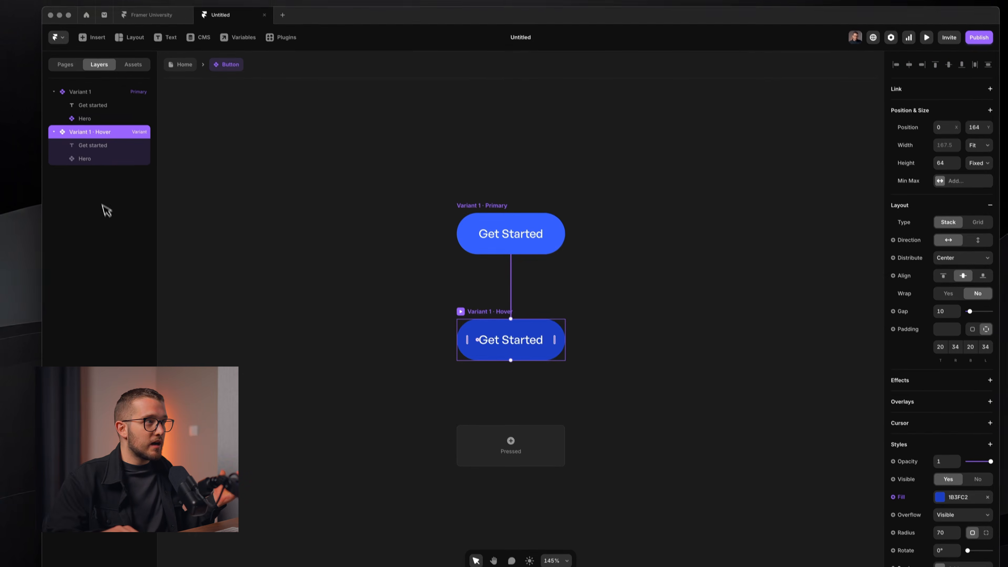
click(96, 145)
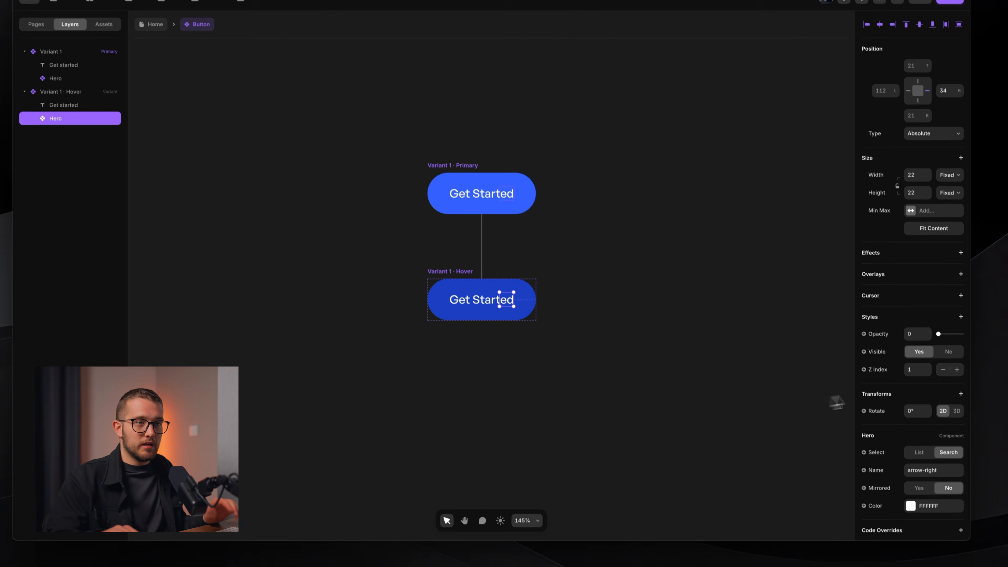
click(942, 389)
text(1)
key(Return)
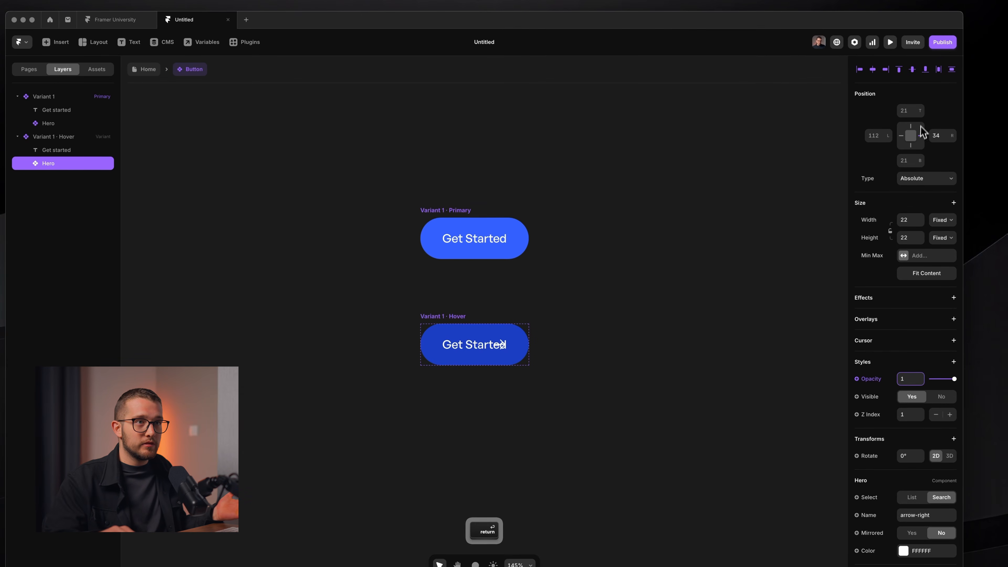
click(908, 175)
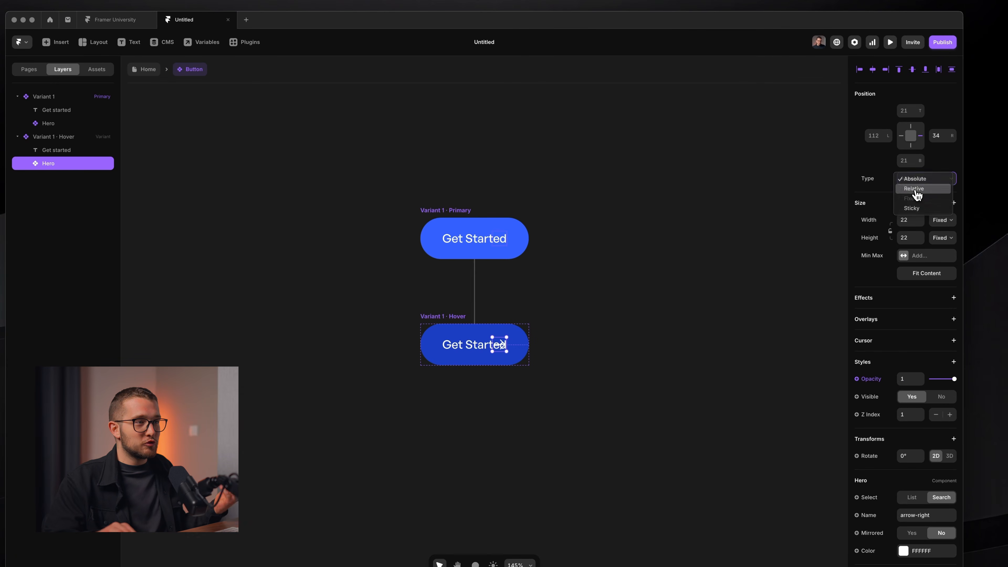
click(913, 189)
Preview the button to test the hover arrow, then close the preview.
click(642, 273)
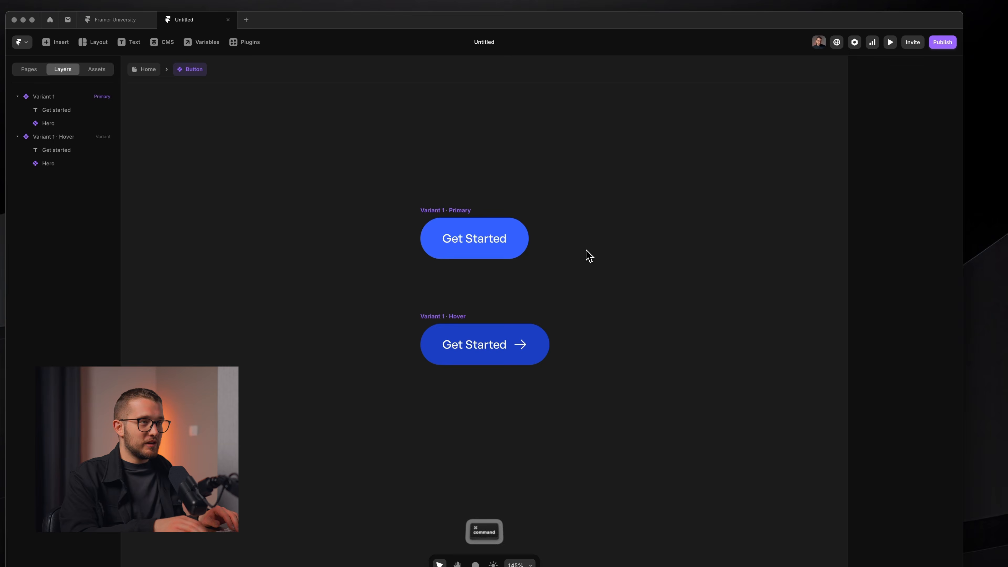
key(super+p)
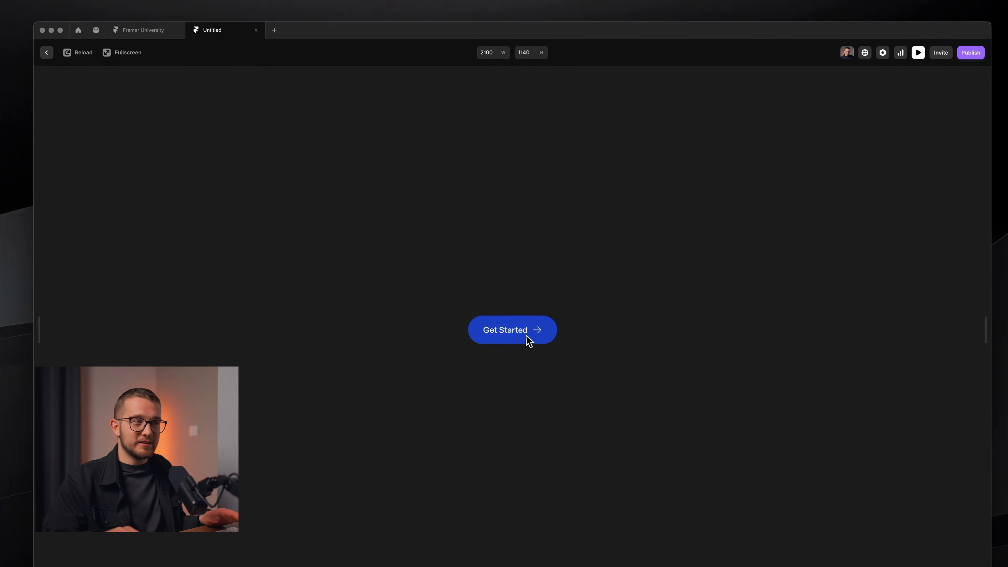
key(Escape)
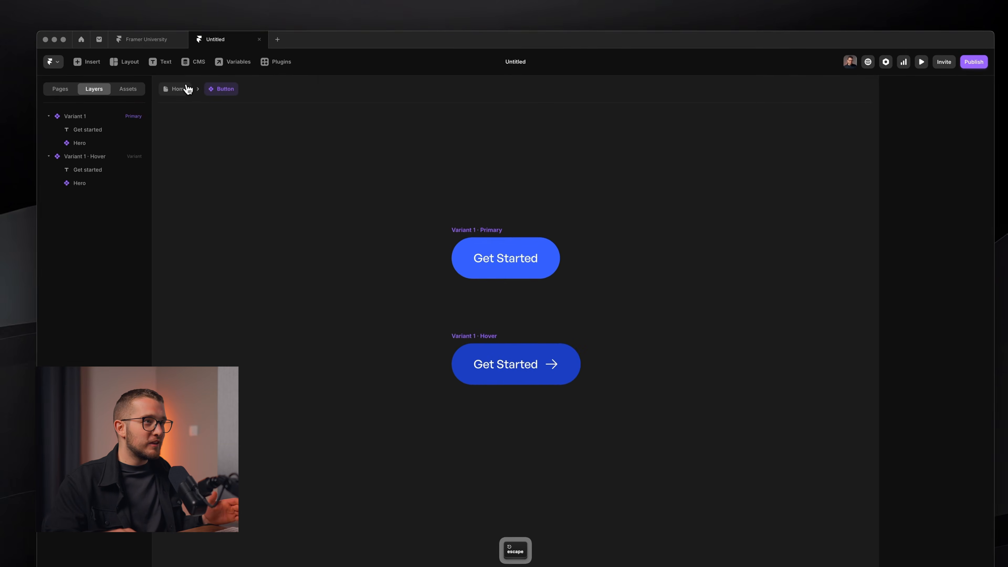
Link the Primary Get Started button to the Framer University website.
click(184, 84)
double_click(434, 336)
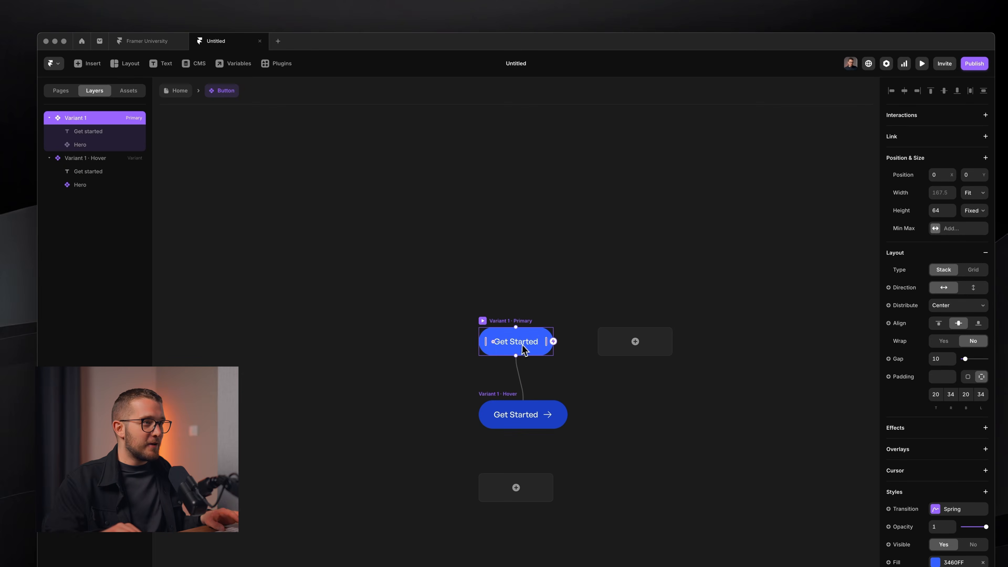
key(super)
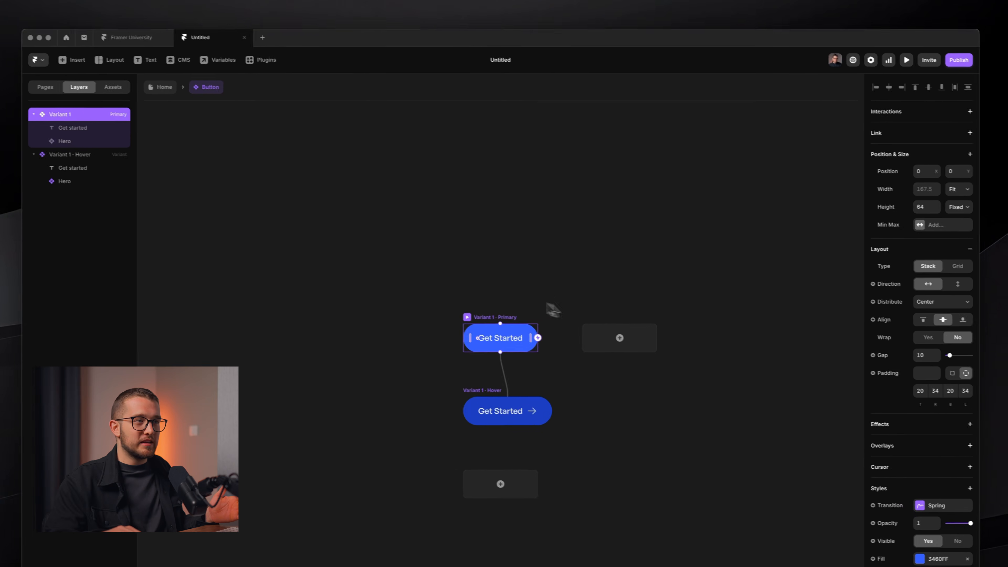
click(911, 137)
click(919, 146)
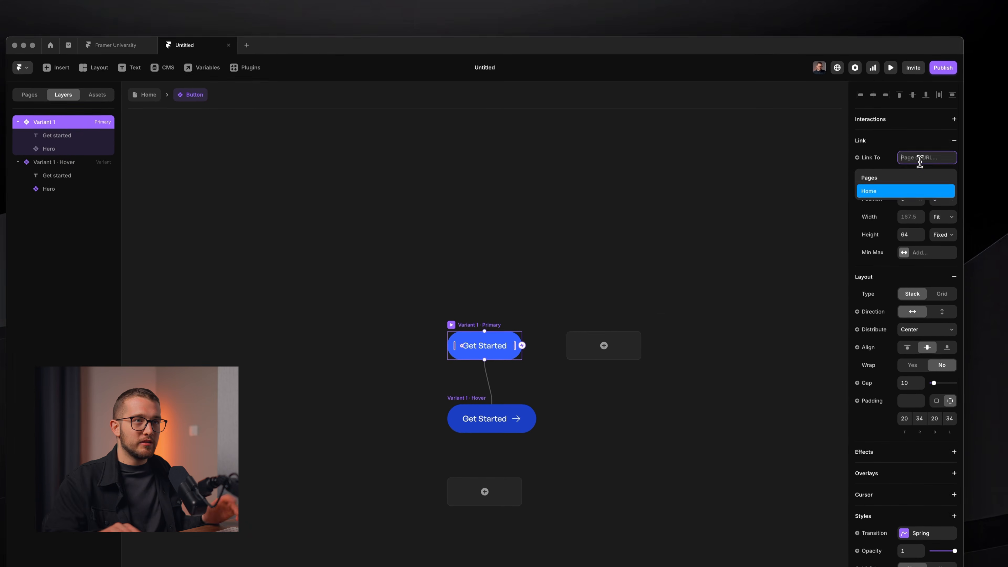
text(frame)
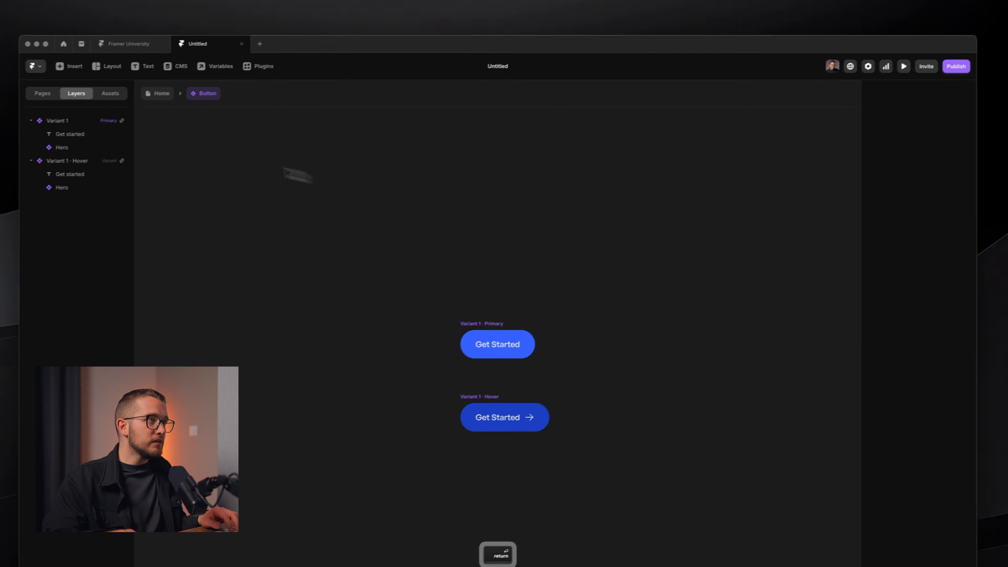
Return to the Home page, preview it, and test the Get Started link.
click(147, 99)
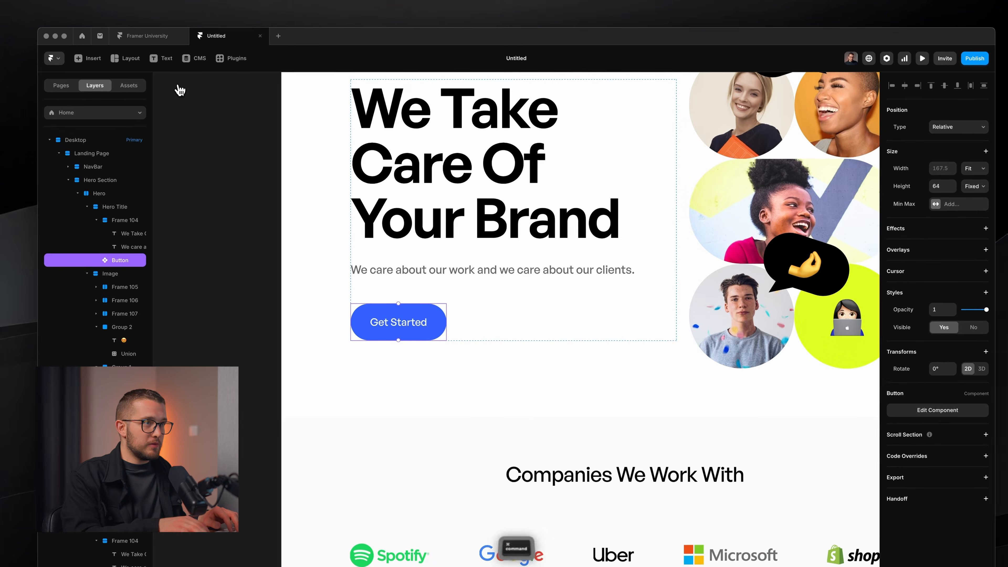
key(super+p)
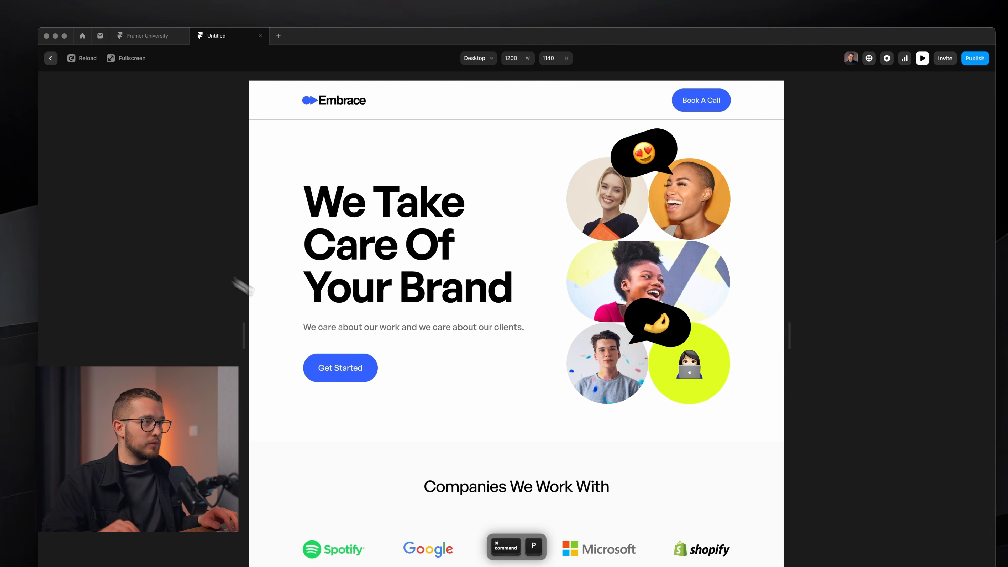
click(333, 369)
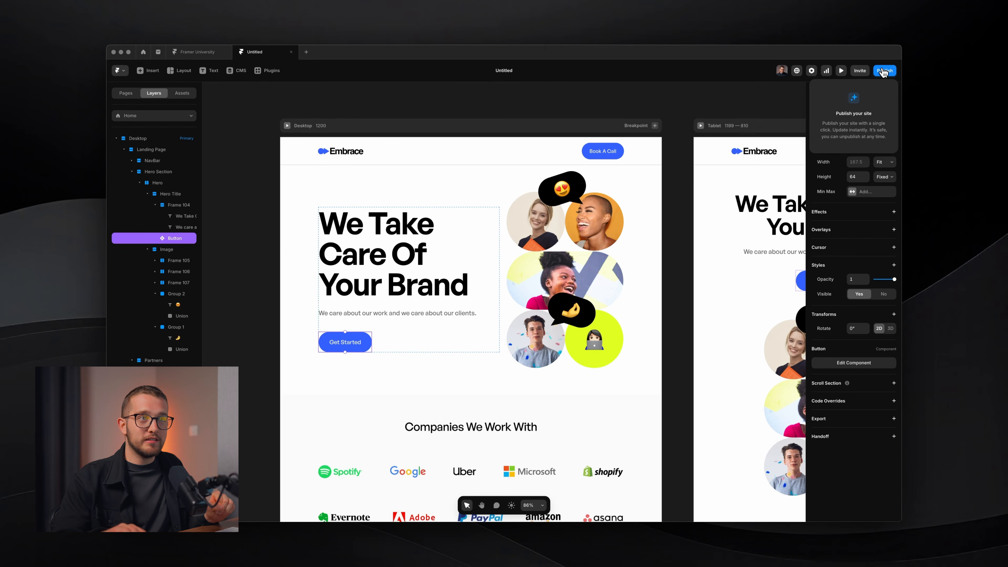
Publish the site and add the free subdomain 'framerunitutorial'.
click(883, 71)
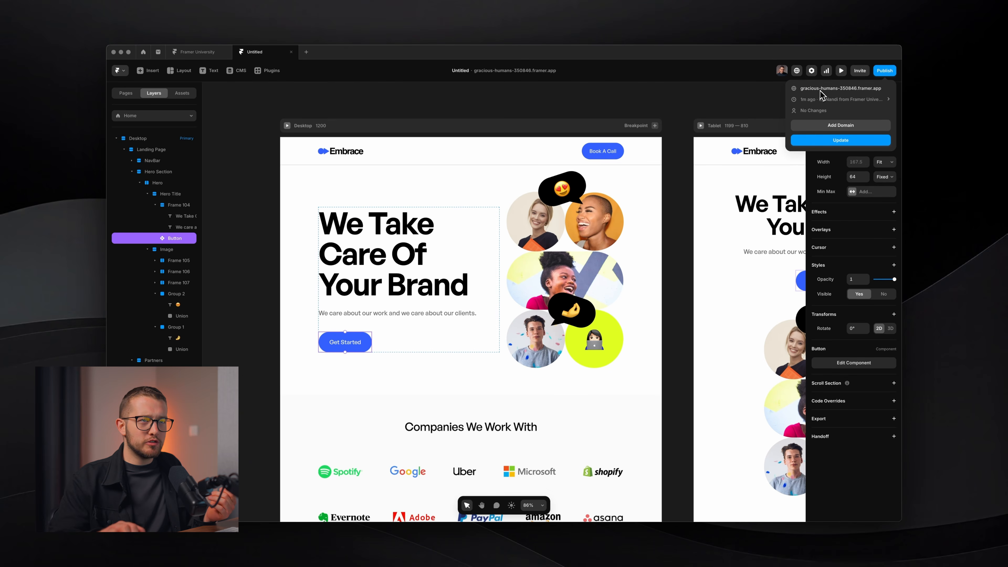
click(838, 127)
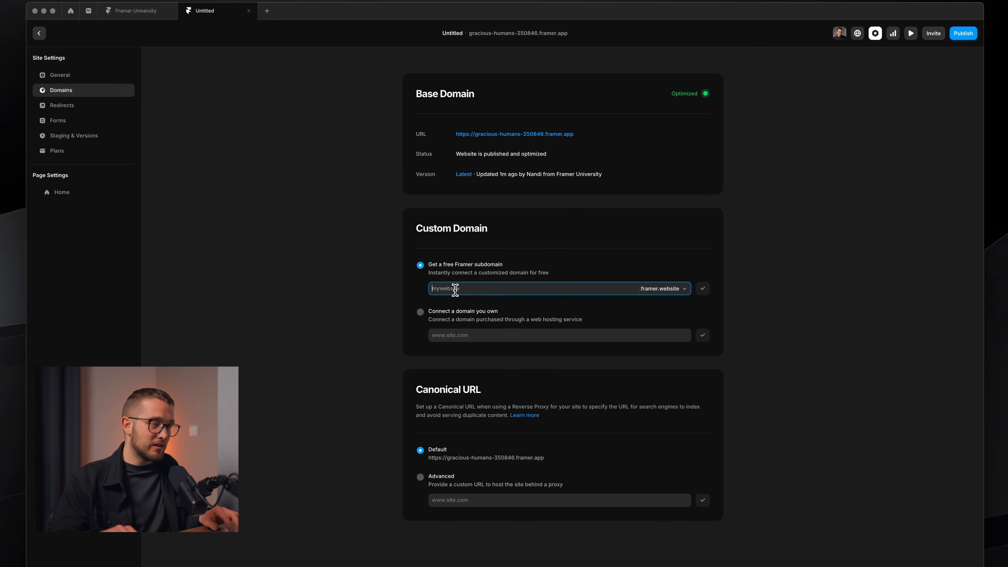
text(frameru)
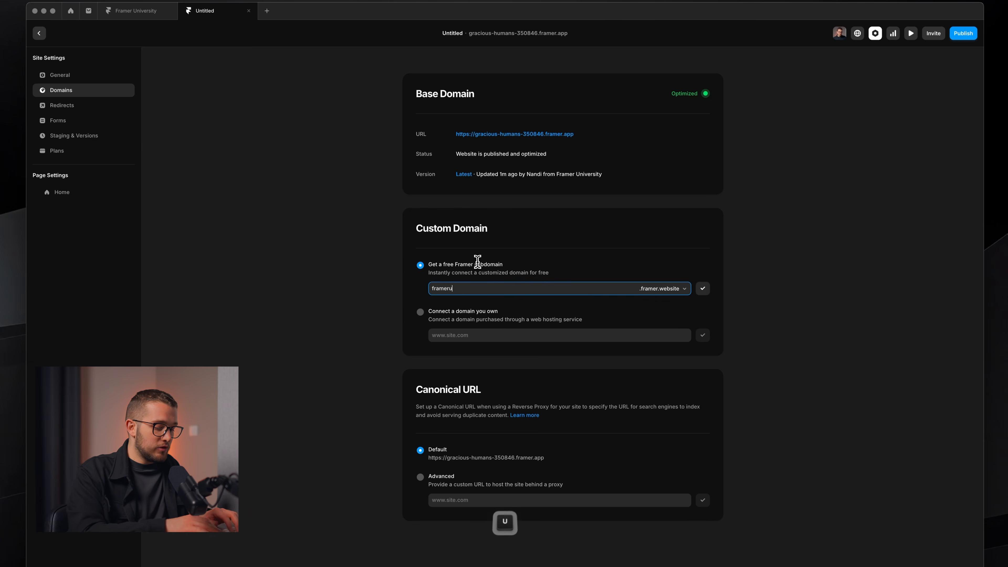
text(nitutorial)
key(Return)
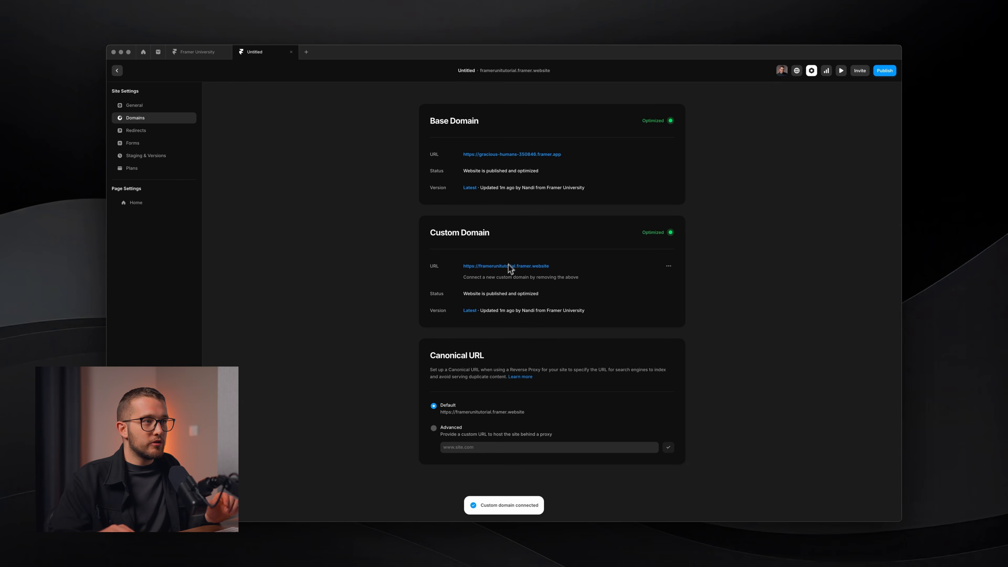
Open the live site at the new domain, scroll through it, and return to the canvas.
click(501, 269)
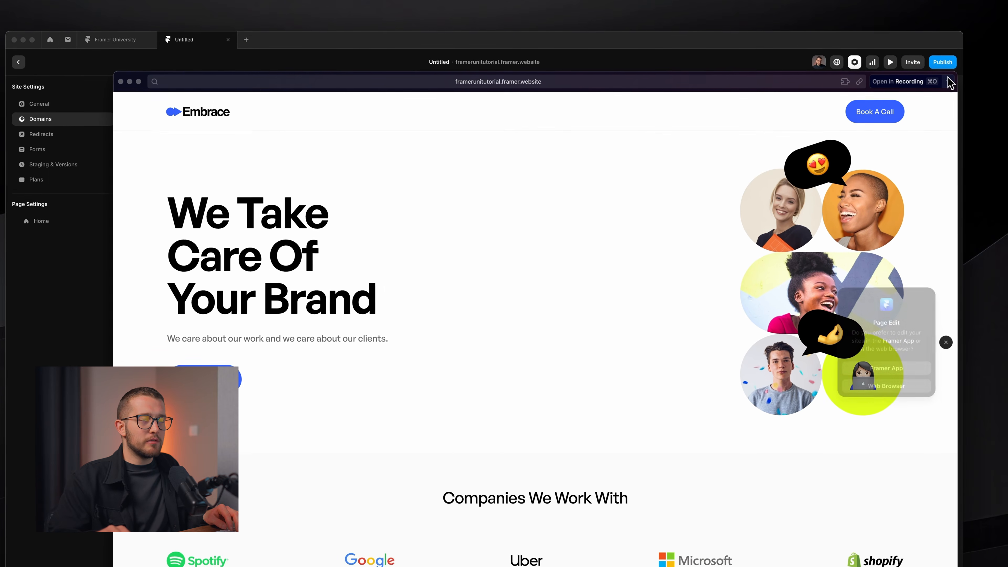
click(920, 84)
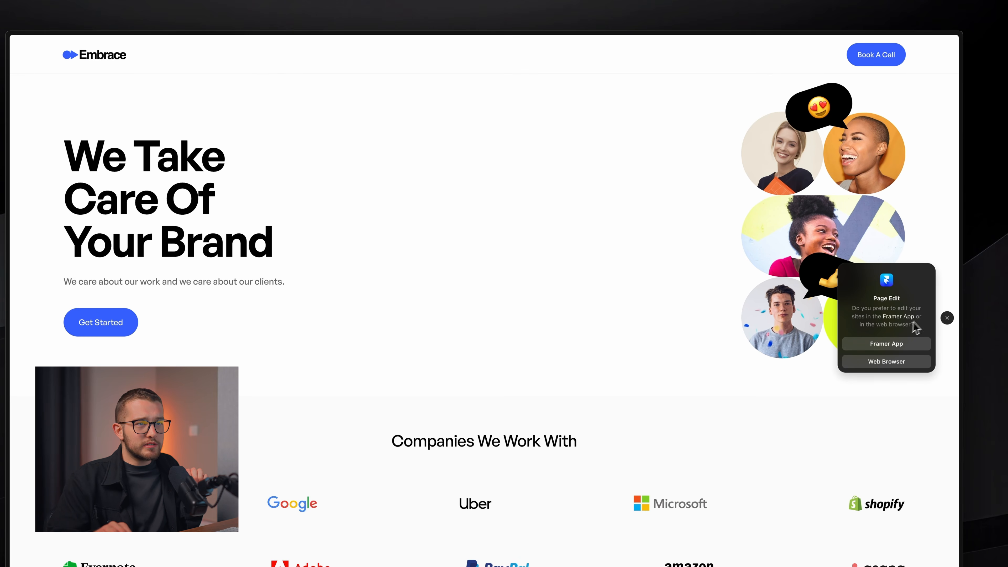
click(947, 319)
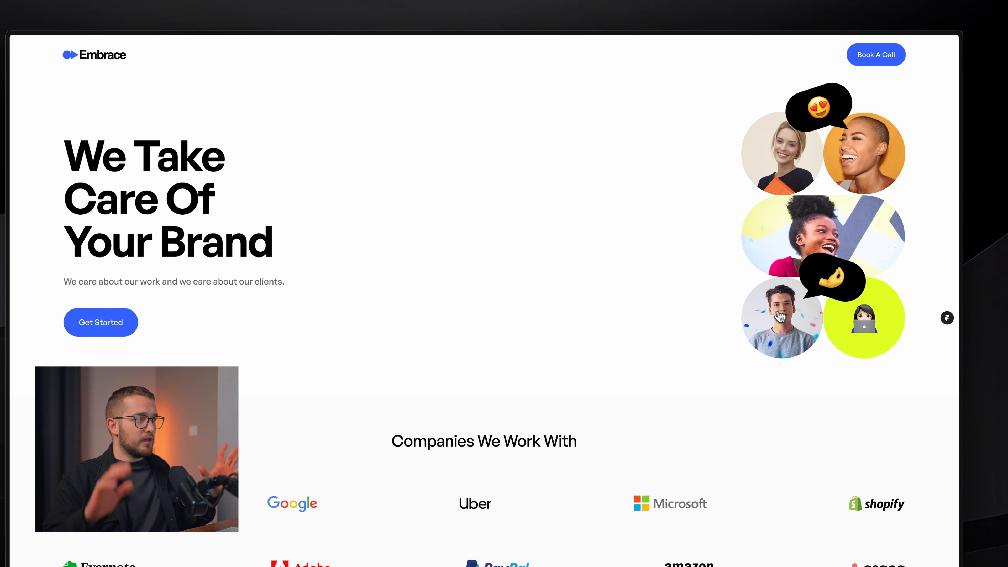
scroll(624, 424, down, 1)
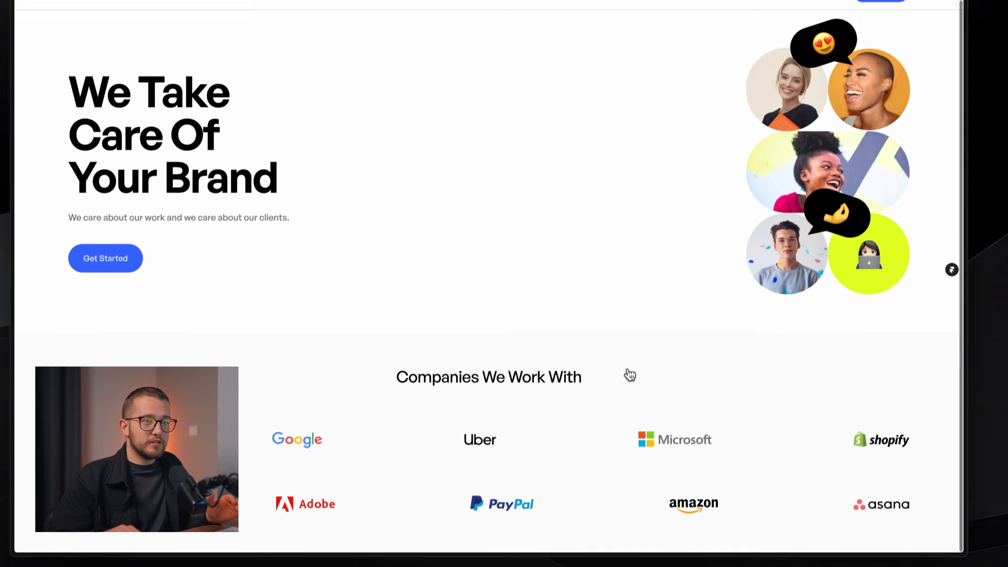
scroll(622, 370, up, 5)
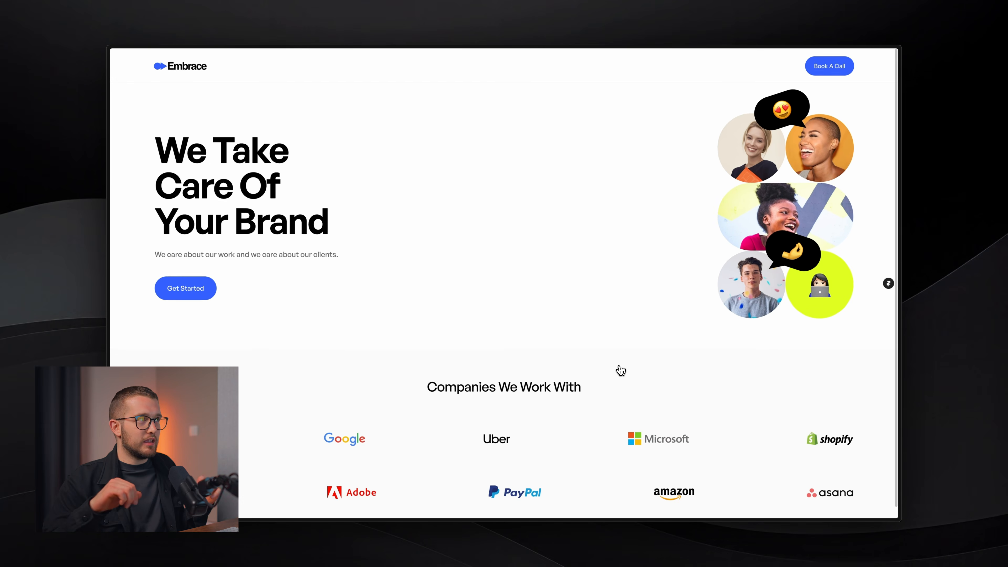
key(super+Tab)
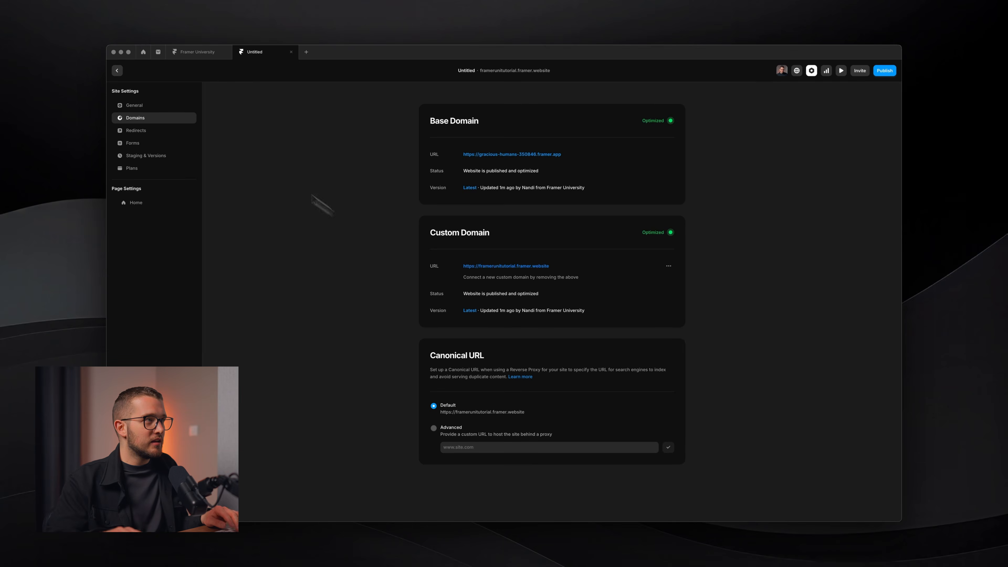
key(Escape)
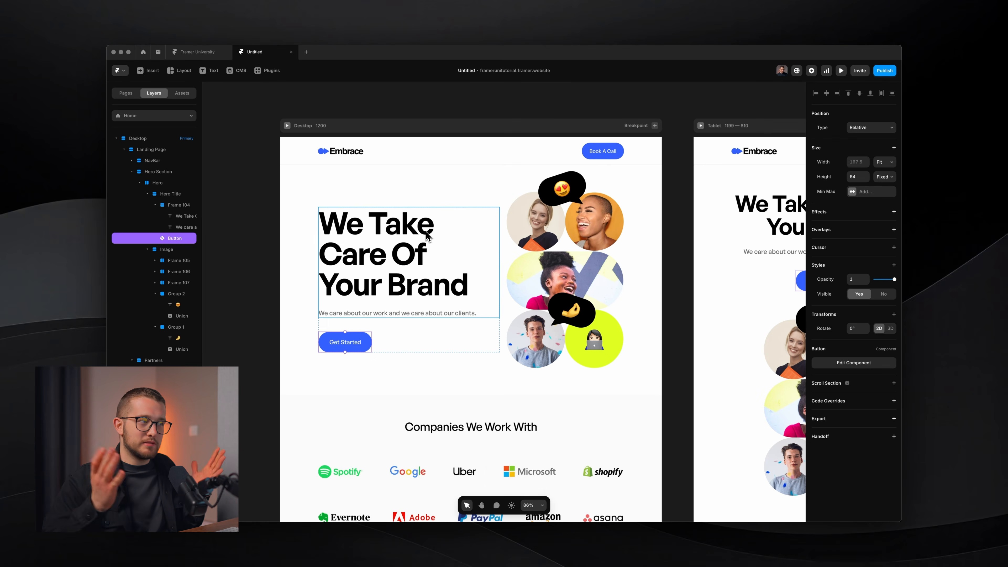
Preview the site and screenshot the hero section for reference.
click(513, 379)
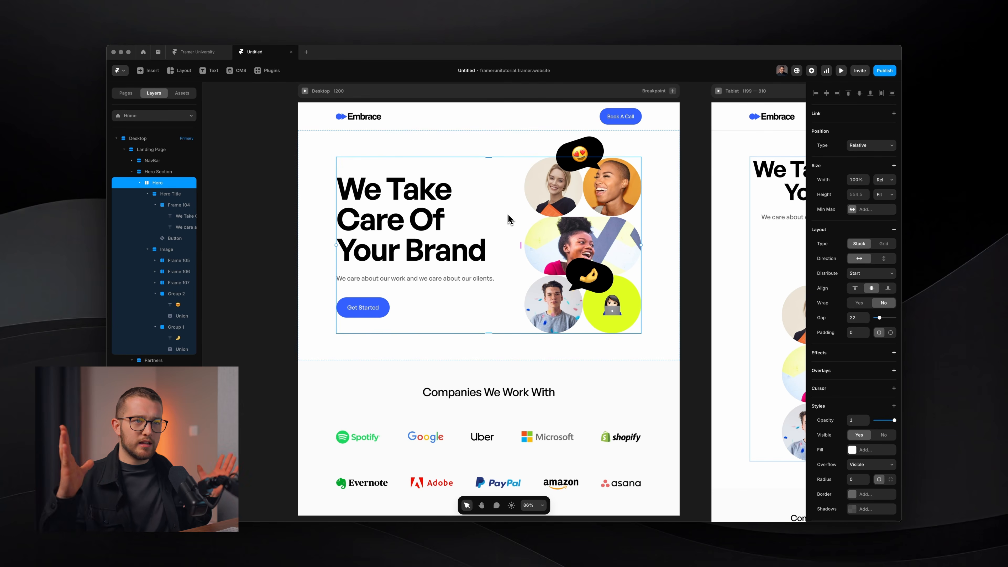
key(super+p)
key(shift+super+4)
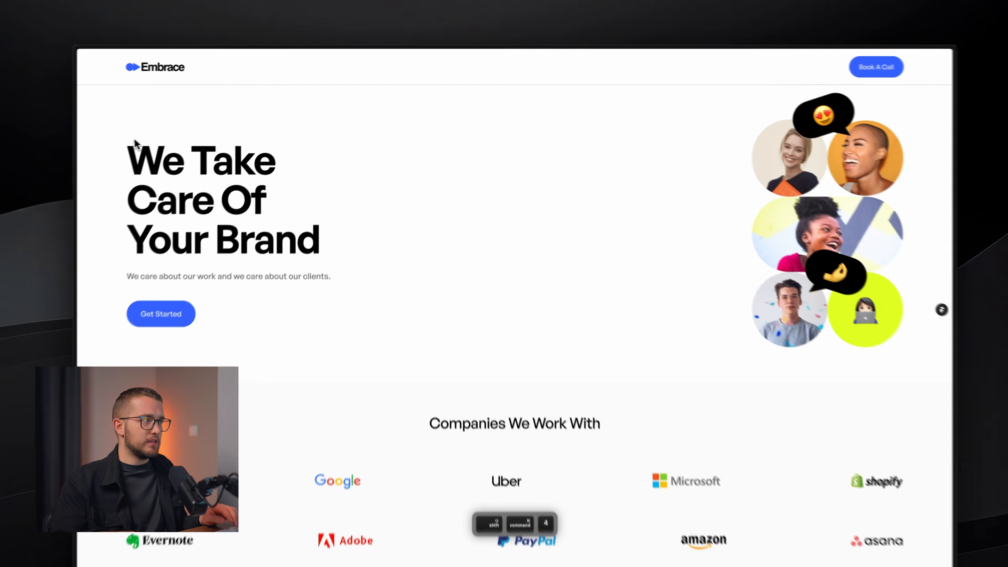
drag(154, 117, 861, 309)
key(super+Tab)
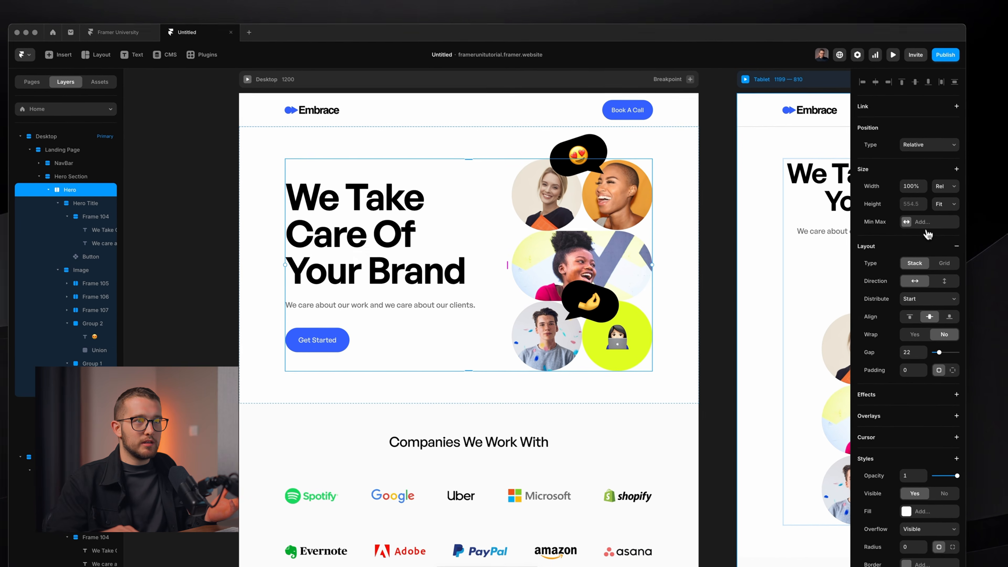
Give the Hero stack a maximum width of 1000.
click(956, 237)
click(941, 243)
text(1)
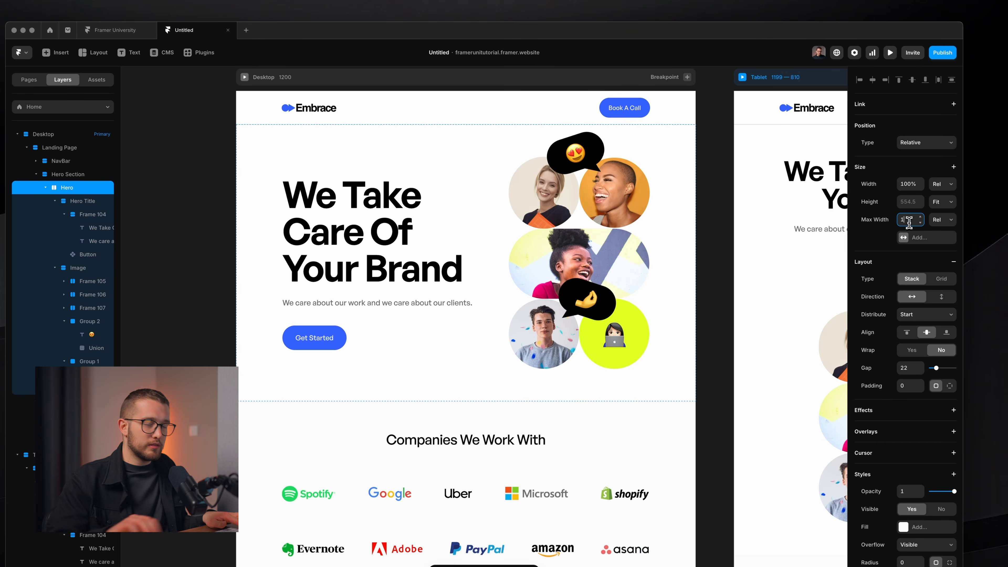
text(000)
key(Return)
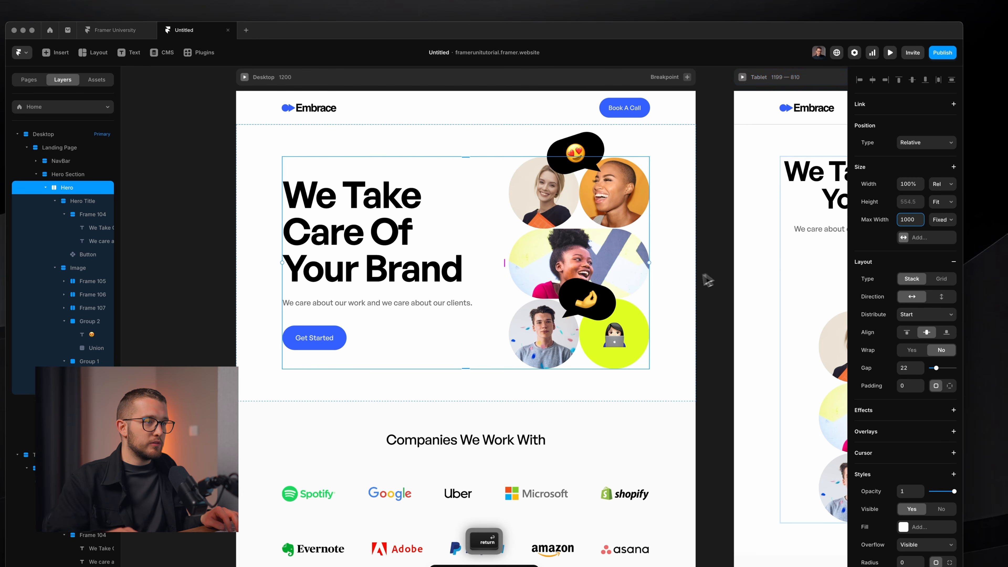
scroll(708, 280, down, 5)
super+click(502, 336)
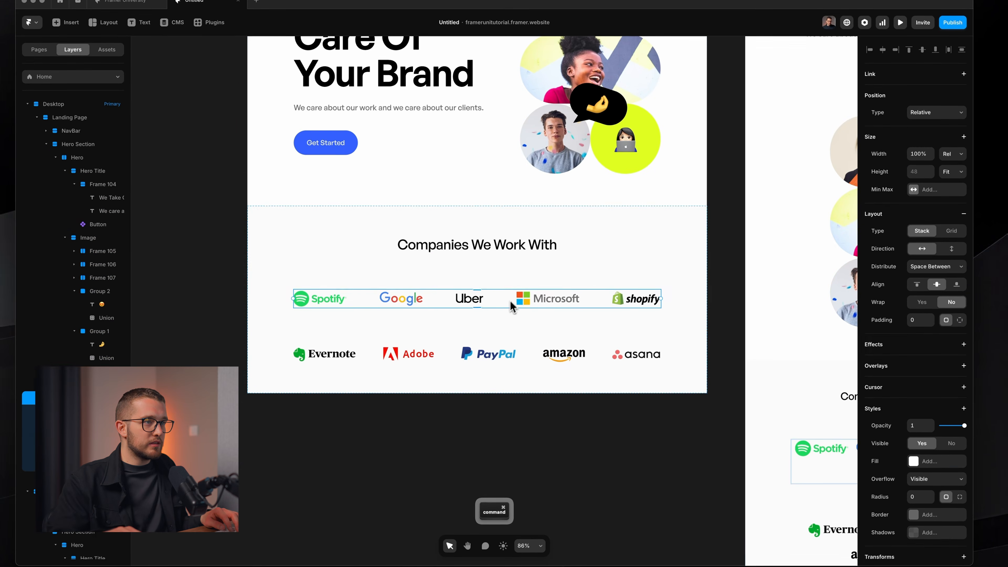
Wrap the two logo rows in a stack with a gap of about 53.
click(472, 254)
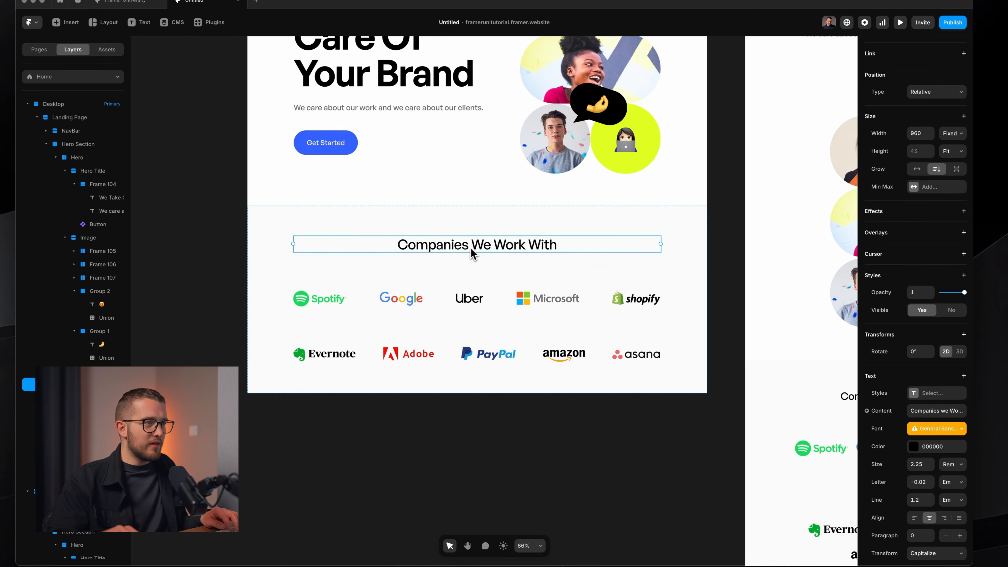
shift+click(486, 307)
shift+click(522, 361)
click(535, 437)
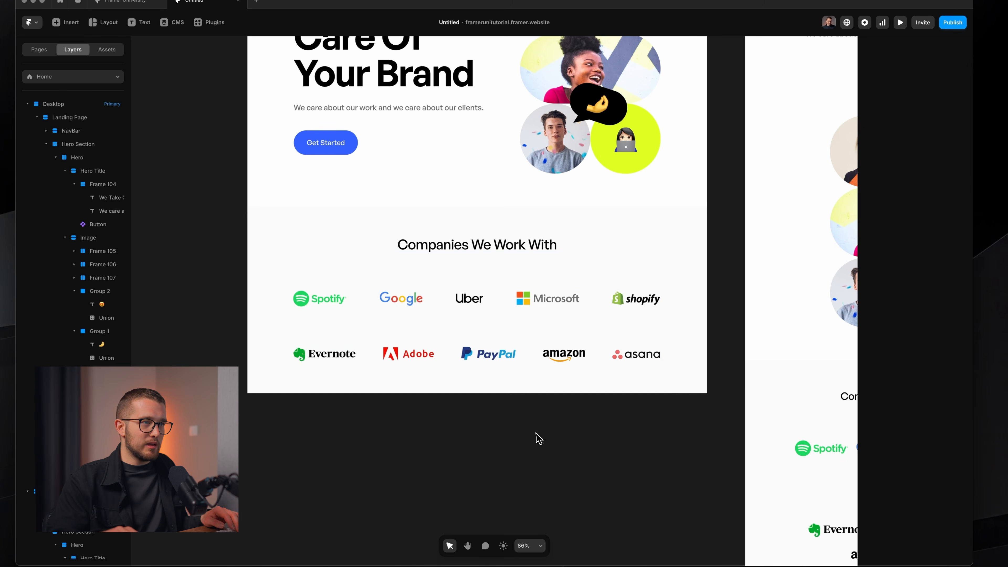
super+click(528, 307)
super+click(510, 248)
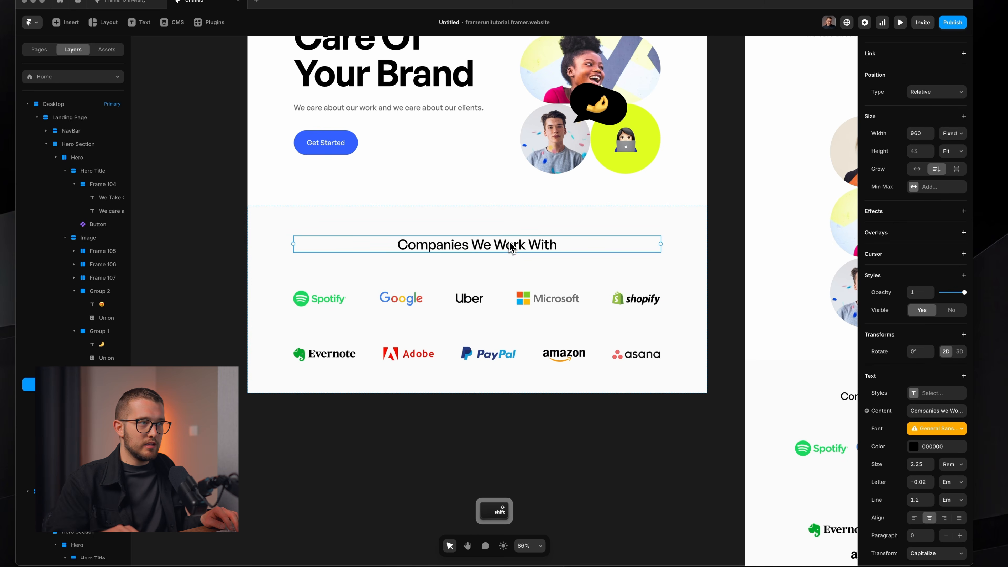
super+click(506, 300)
shift+click(511, 359)
right_click(510, 361)
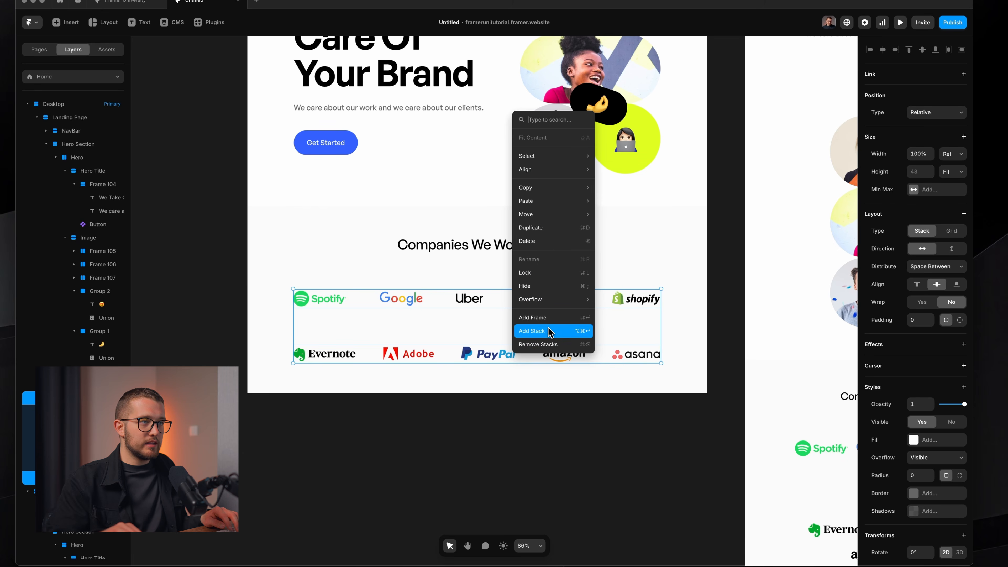
click(532, 331)
click(912, 320)
text(30)
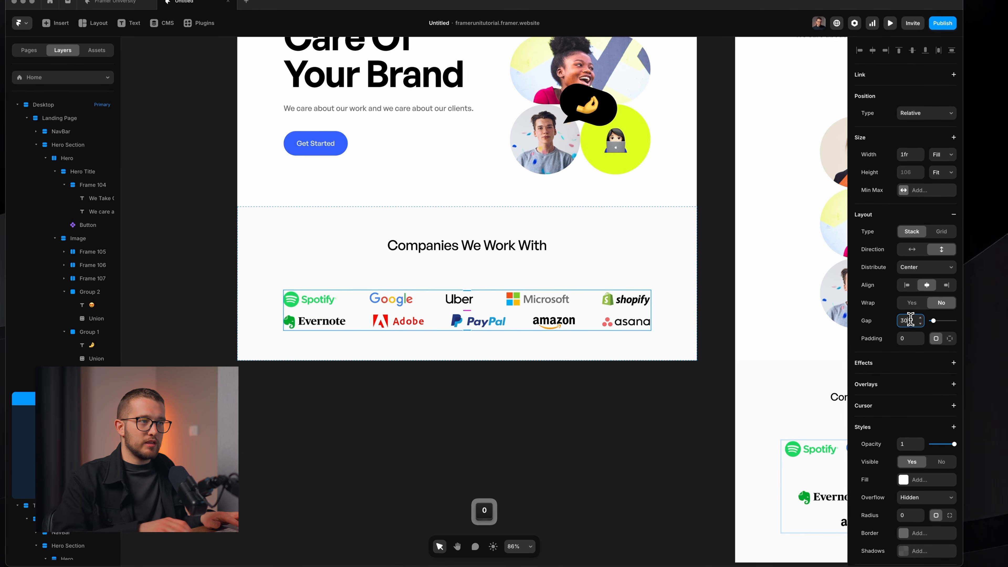
key(Return)
drag(937, 320, 943, 321)
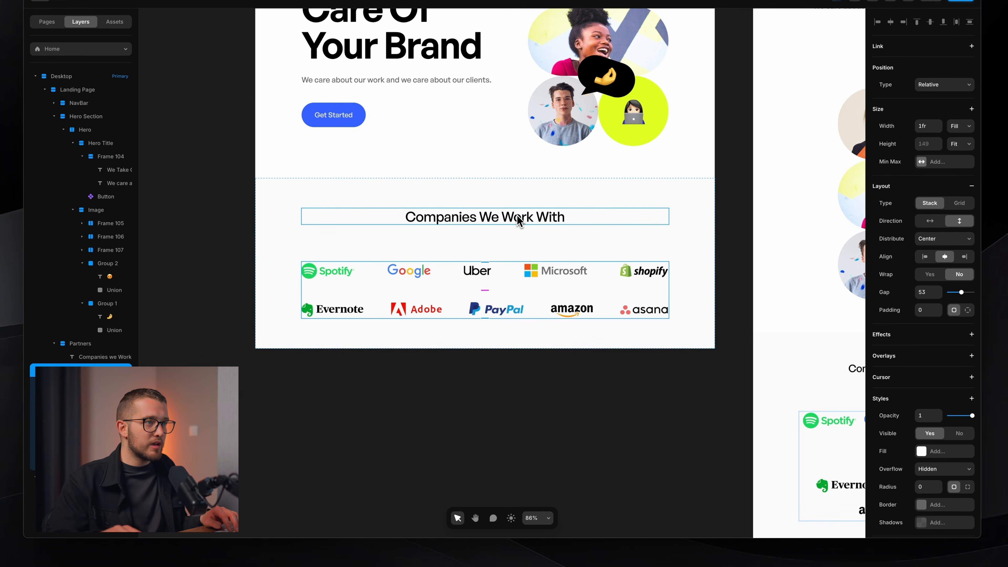
Try stacking the Partners section with the heading, then undo the unwanted stack.
shift+click(521, 221)
right_click(527, 249)
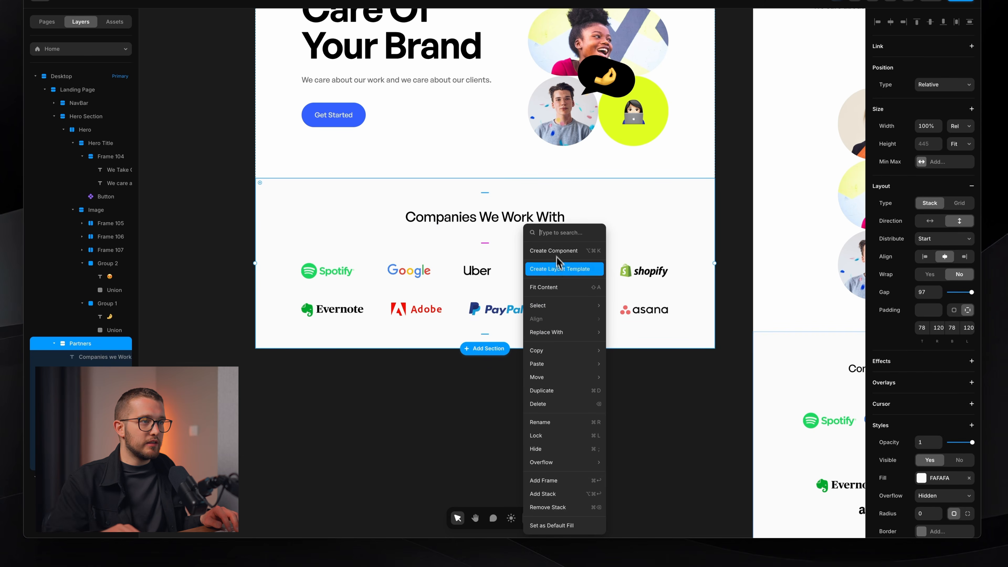
click(562, 495)
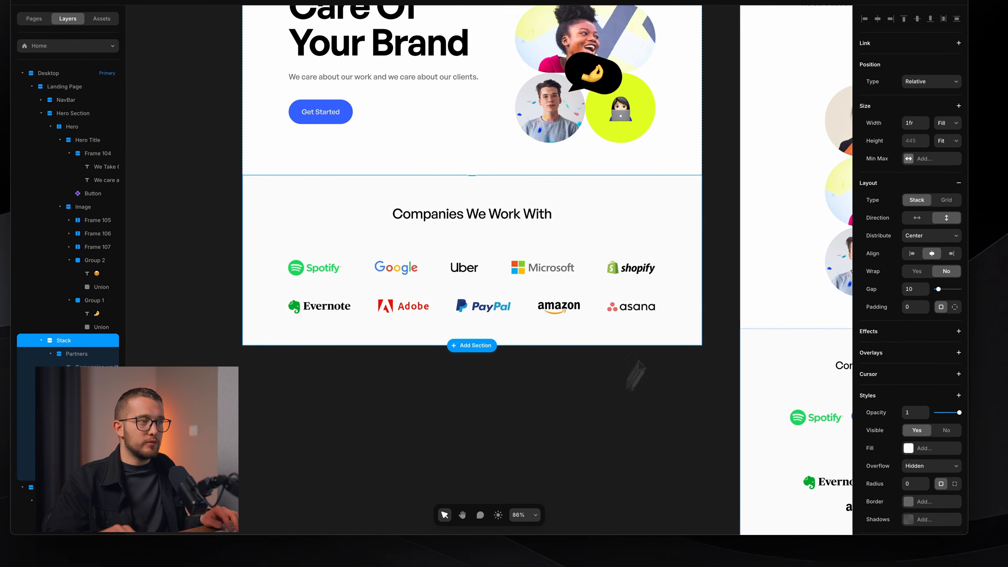
key(super+z)
Stack the heading with the logo rows using a 70 gap.
click(517, 376)
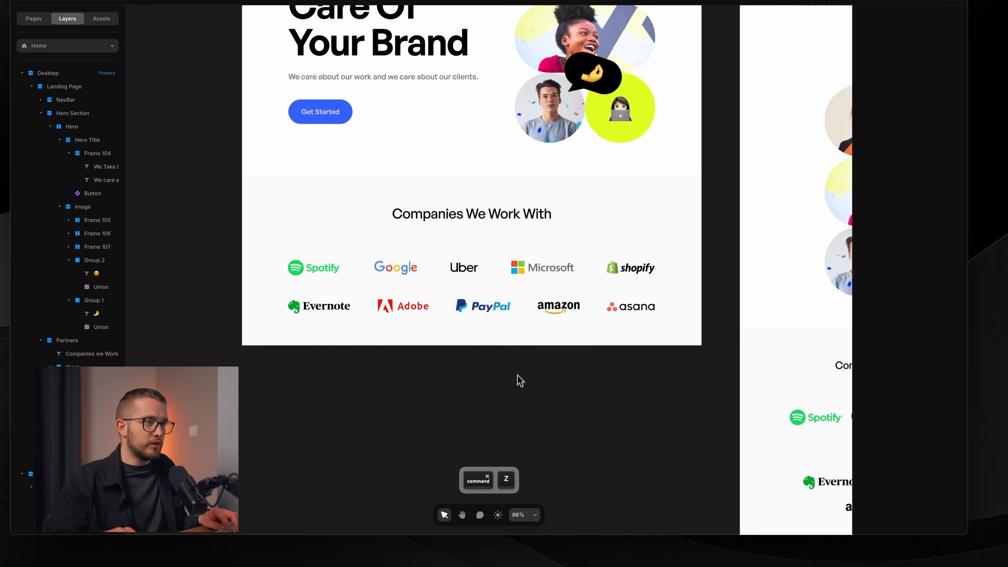
super+click(521, 295)
shift+click(500, 217)
key(super+Return)
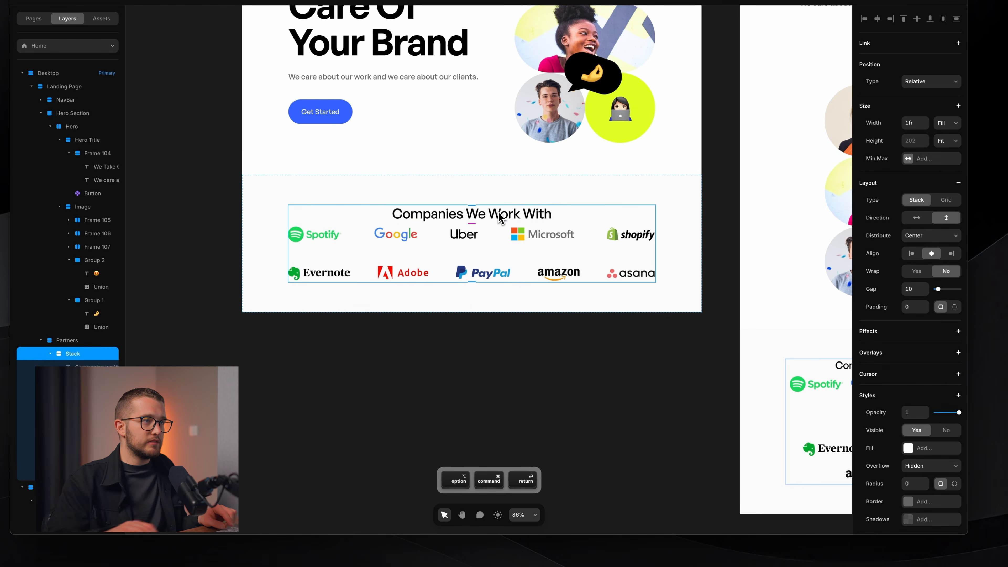
click(914, 313)
text(70)
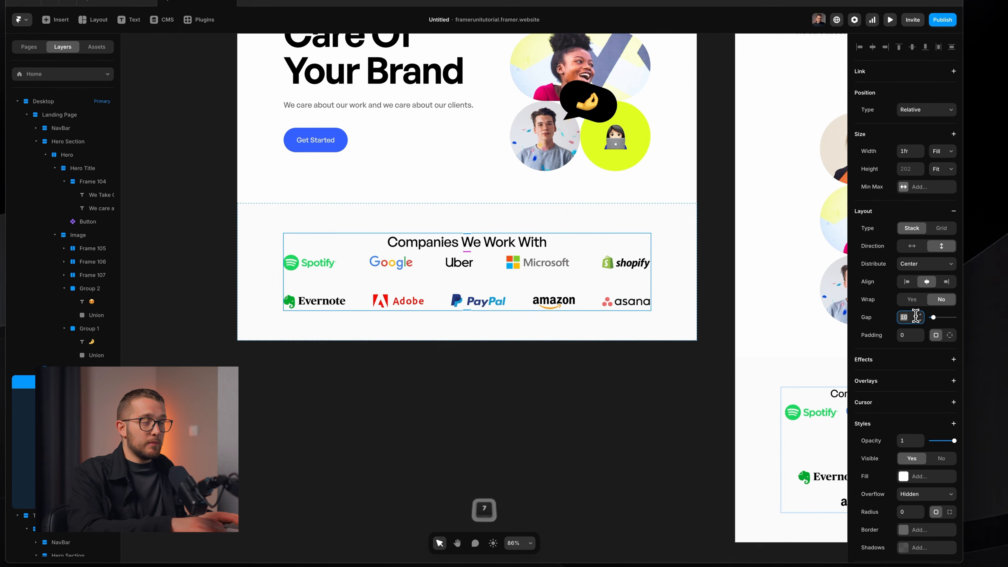
key(Return)
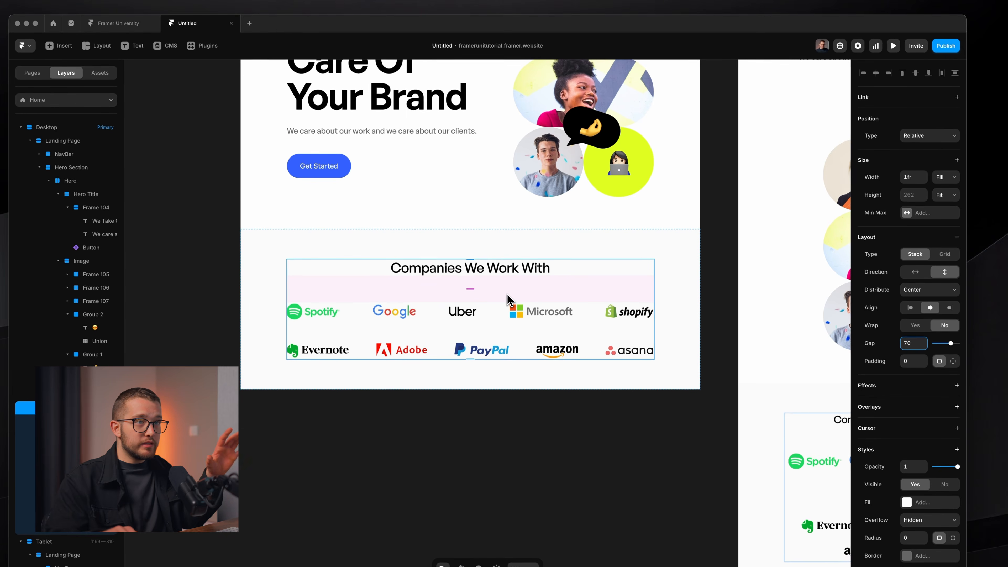
Give the new heading-and-logos stack a 1200 maximum width.
click(919, 196)
click(905, 209)
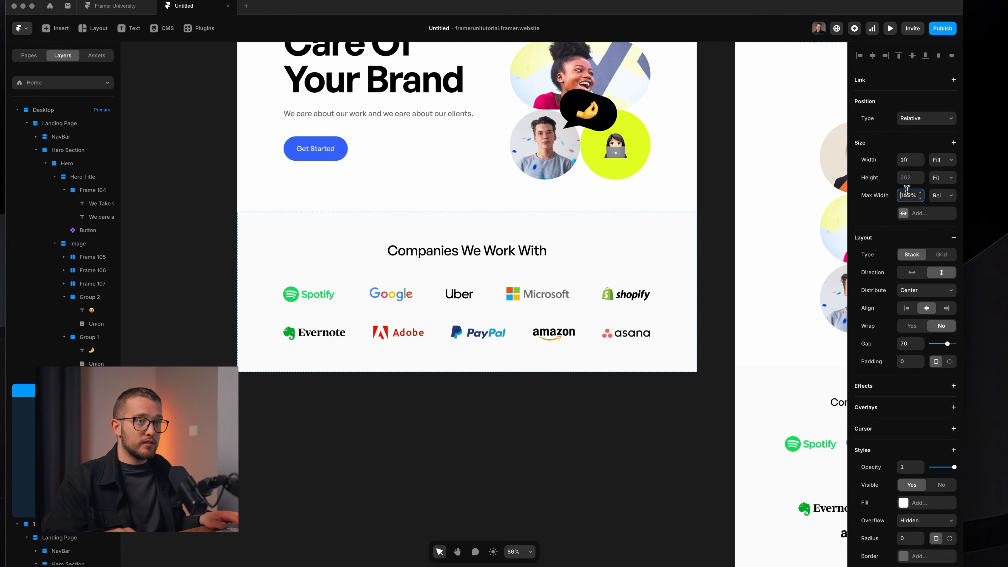
text(1200)
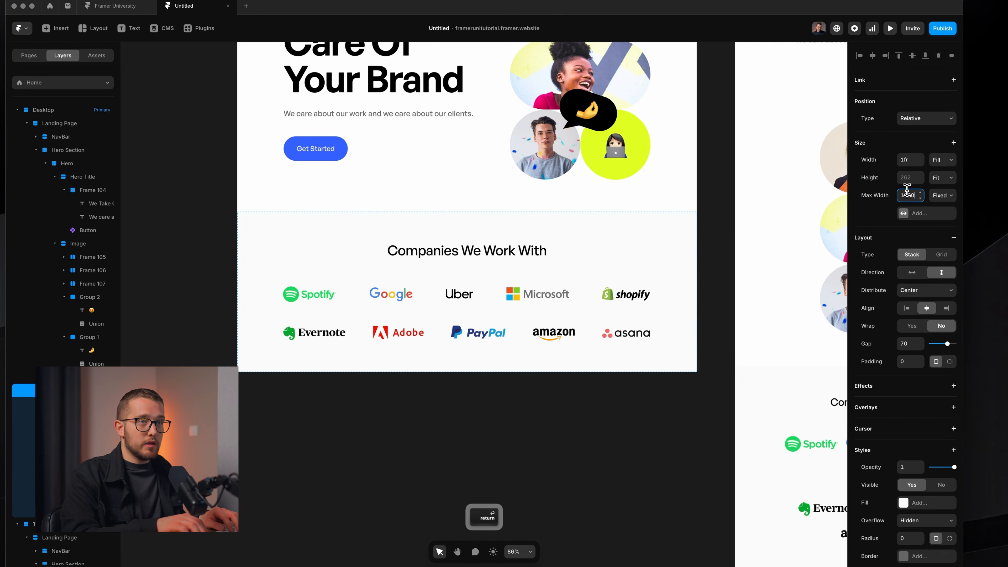
key(shift+super+p)
click(628, 457)
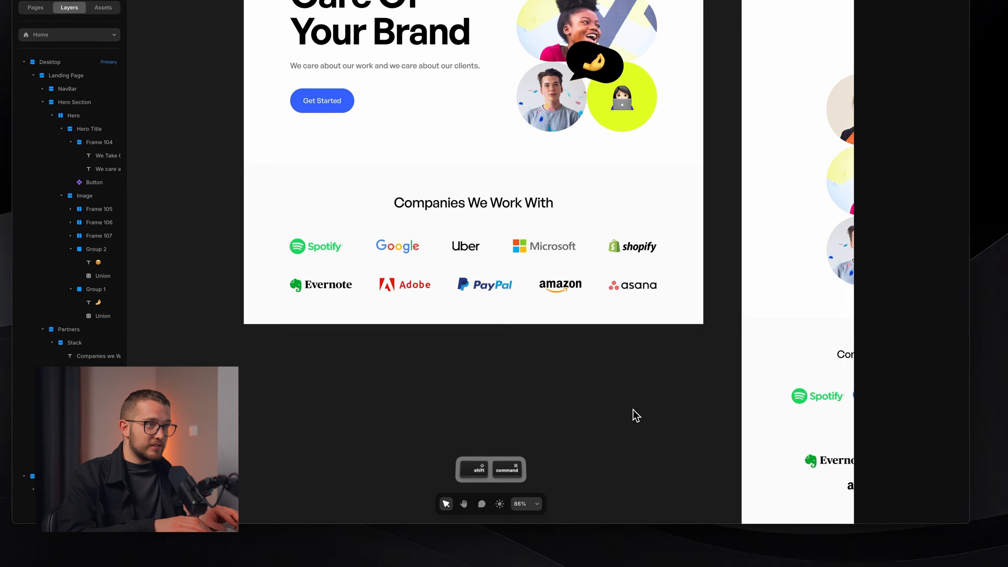
Publish the changes, reload the live site to check them, and return to Framer.
key(shift+super+p)
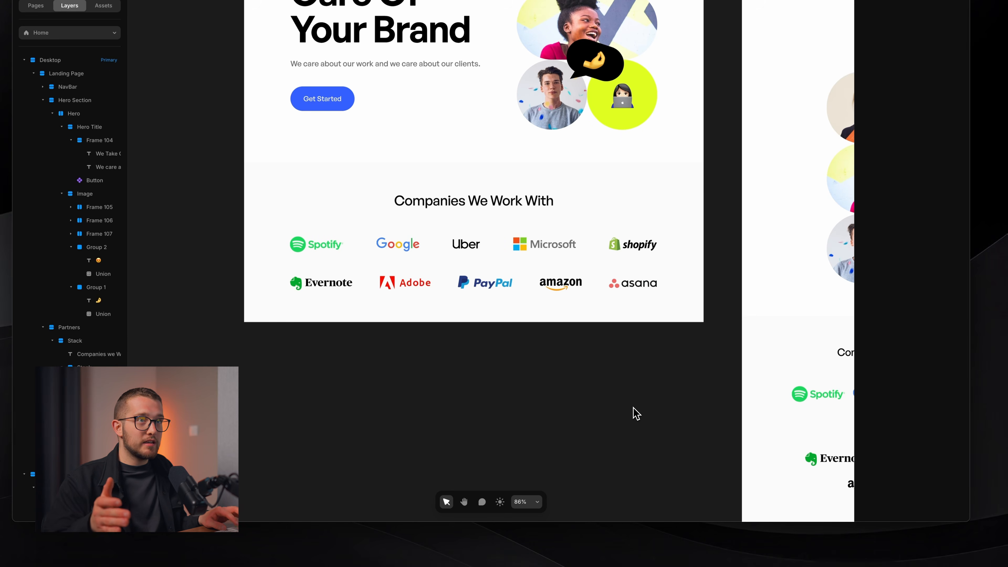
key(super+Tab)
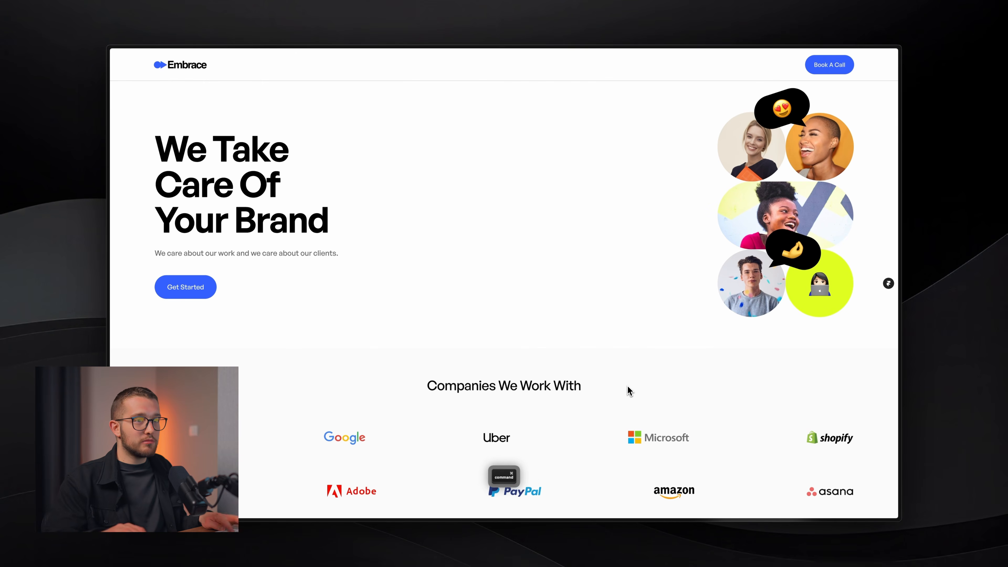
key(super+r)
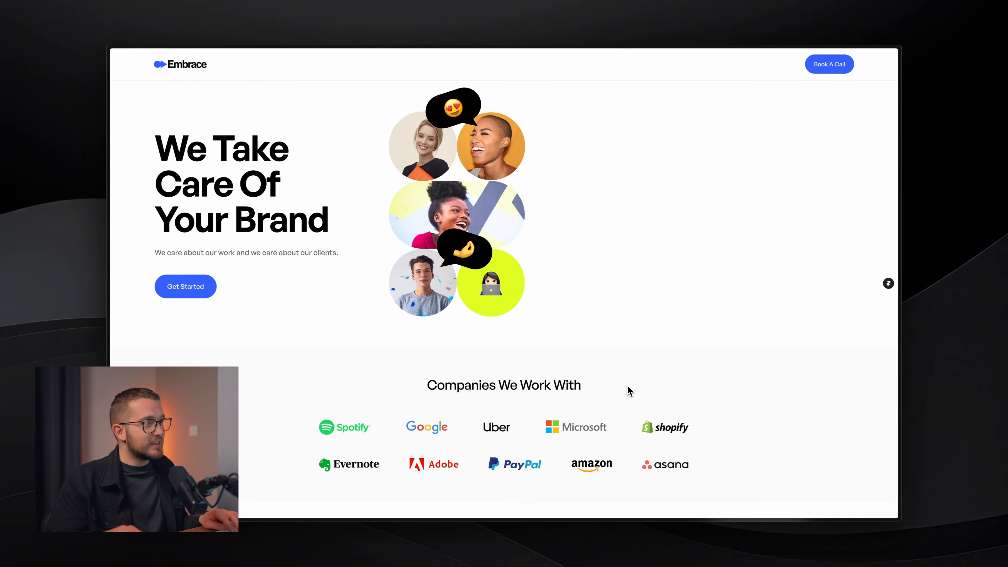
key(super+shift+4)
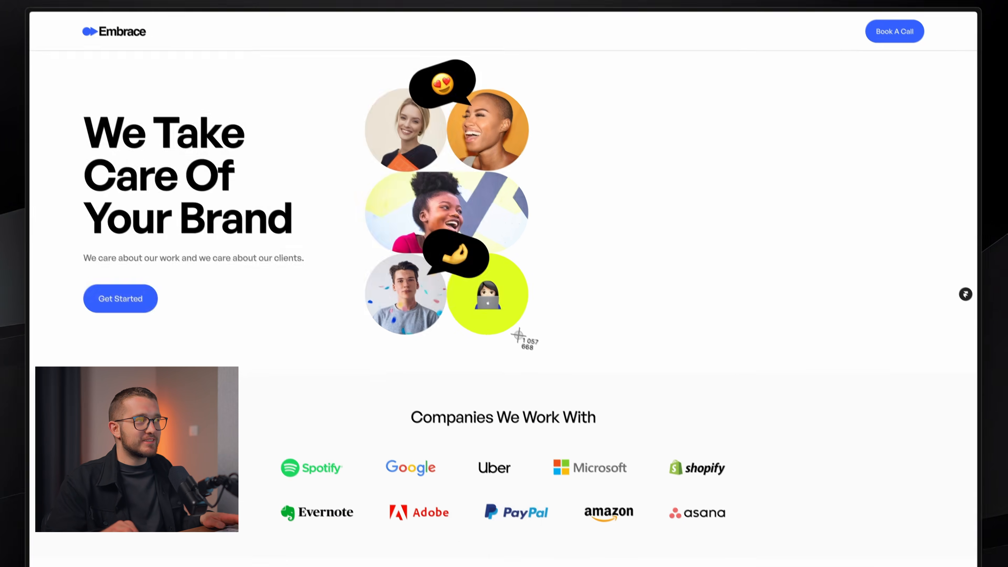
key(super+Tab)
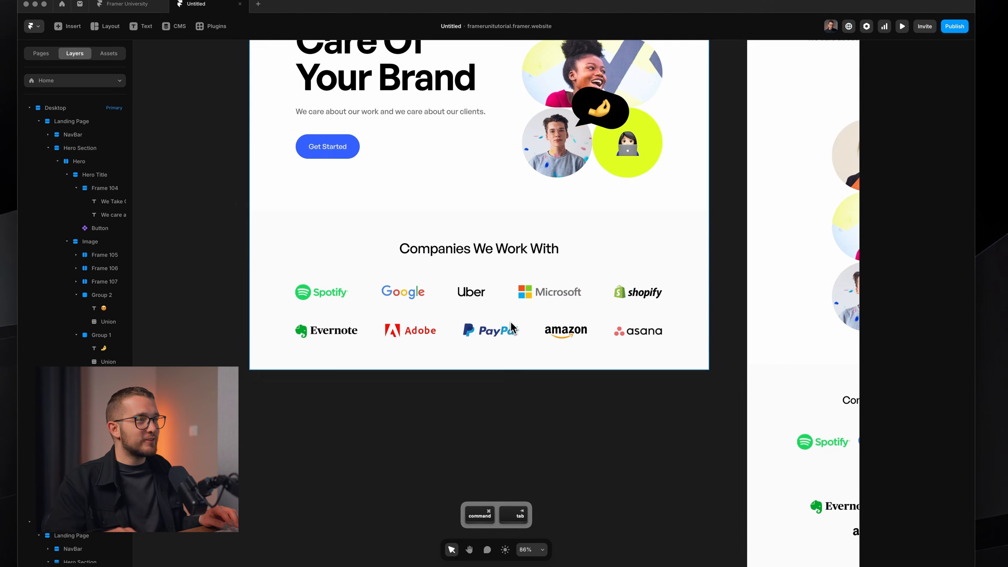
super+click(452, 353)
Center-align the Hero Section's layout, publish, and preview the site full-window.
super+click(449, 369)
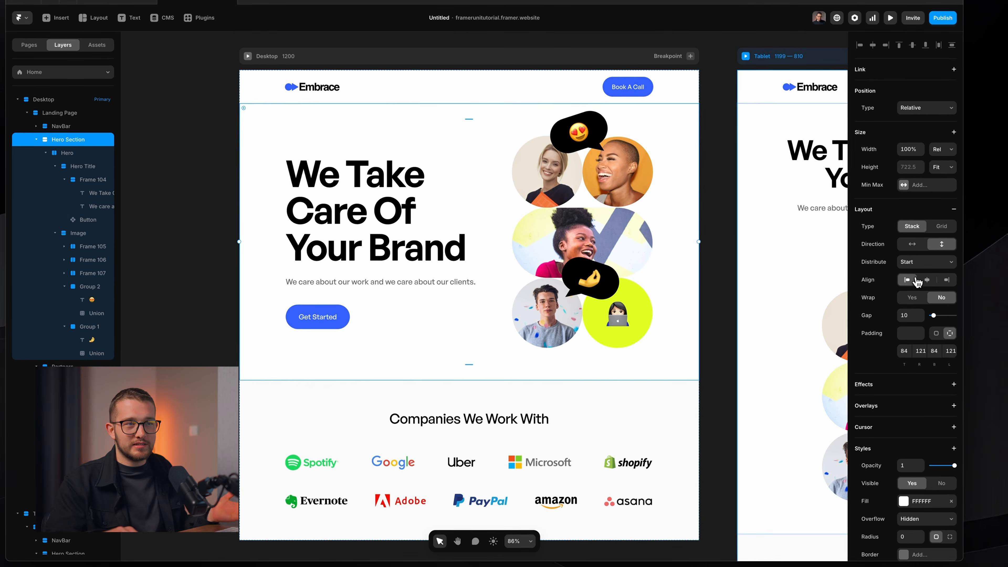
click(926, 279)
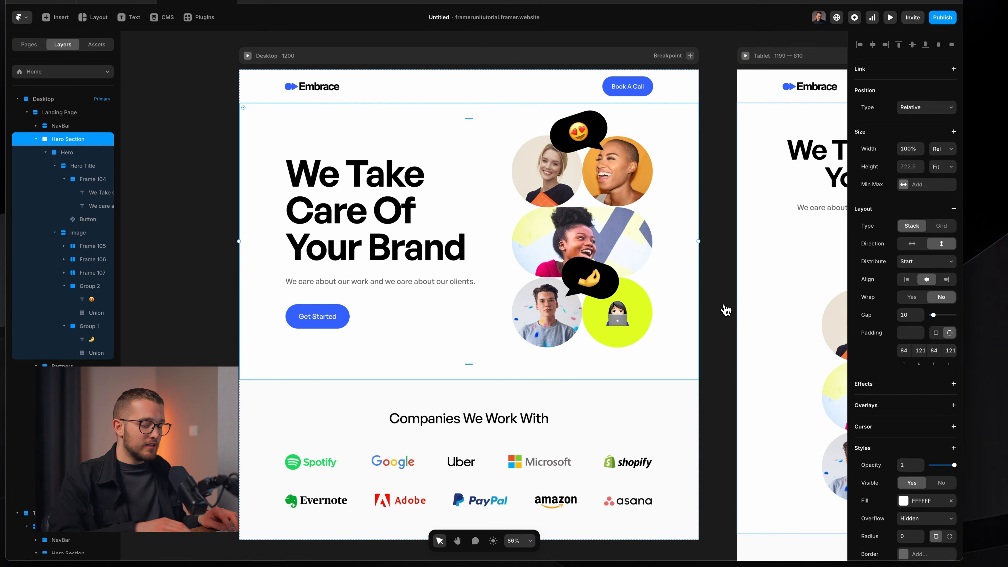
key(shift+super+p)
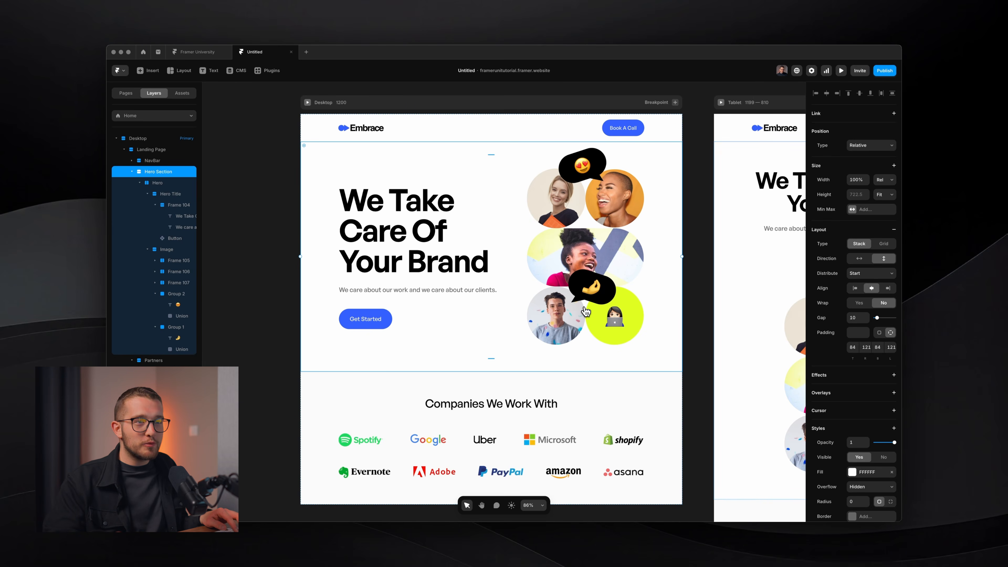
key(super+p)
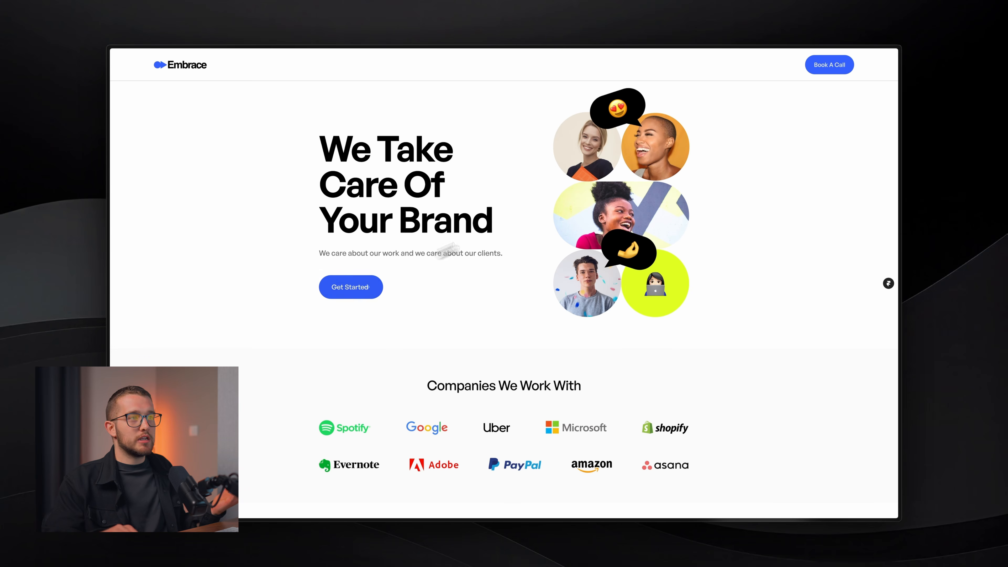
Dismiss the browser sidebar and address suggestions, then switch through Framer to Figma.
key(super+s)
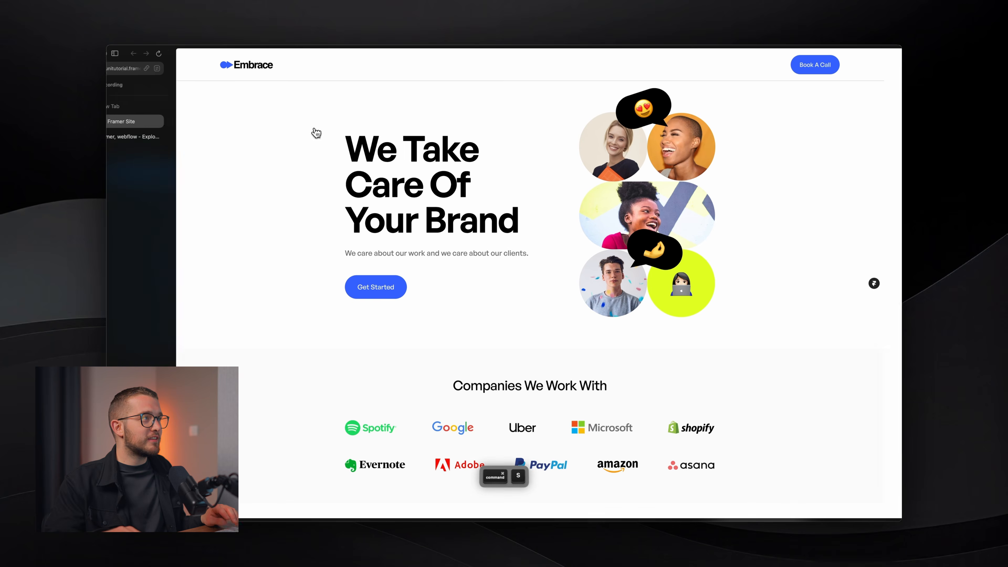
click(139, 71)
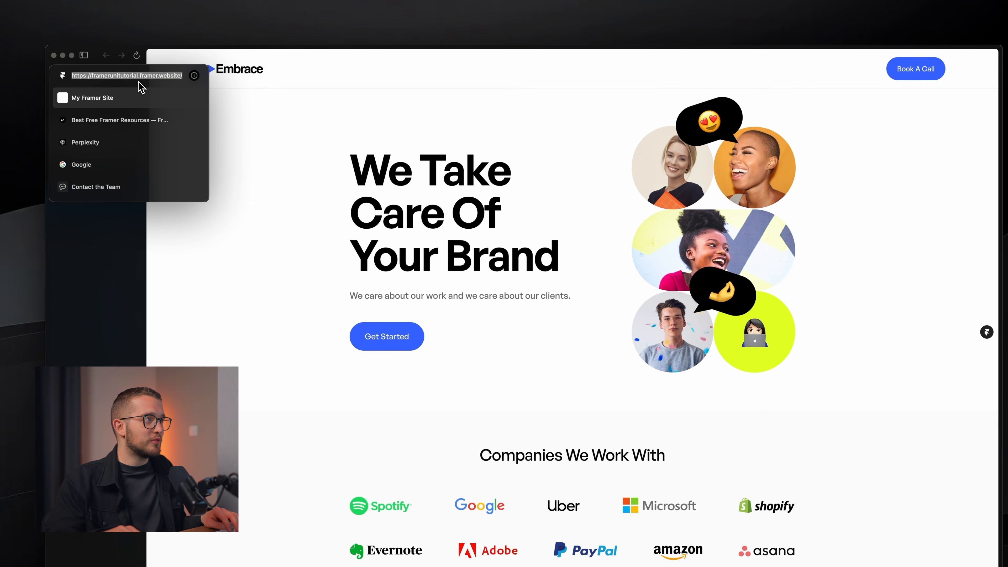
key(Escape)
key(super+s)
key(super+Tab)
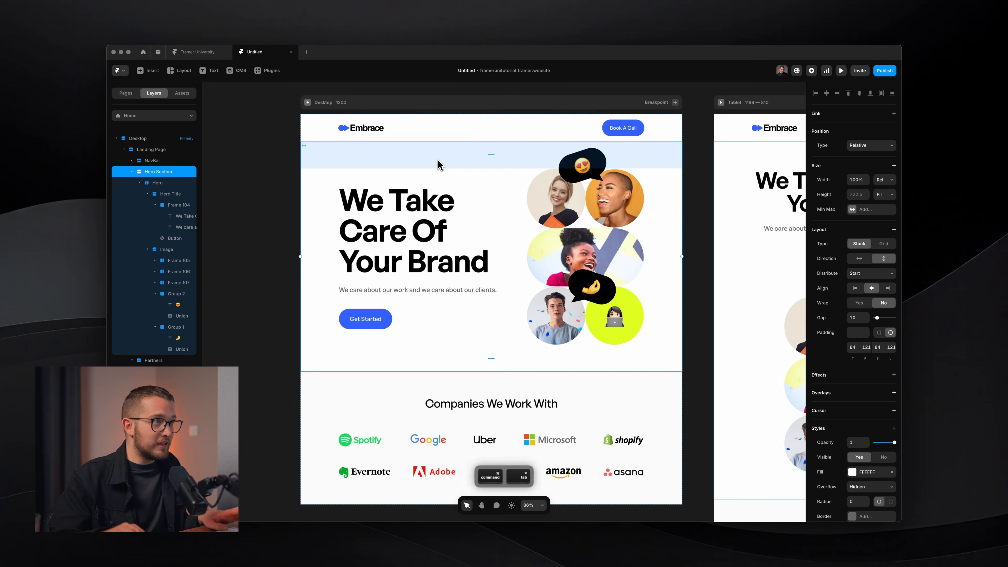
key(super+Tab)
Deselect and pan across the Figma landing page design, then return to Framer.
click(361, 80)
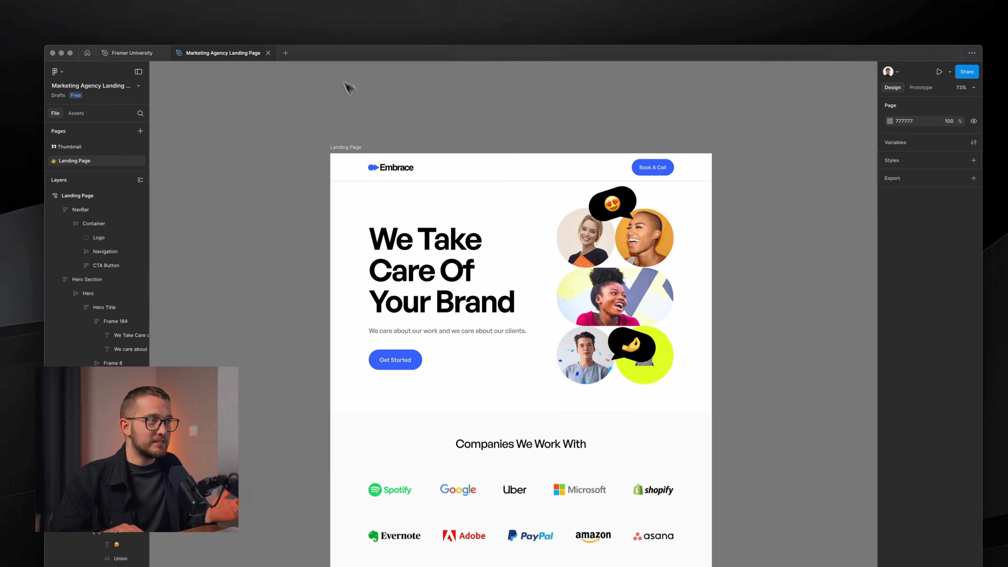
scroll(412, 168, down, 1)
scroll(411, 168, right, 1)
scroll(412, 169, left, 1)
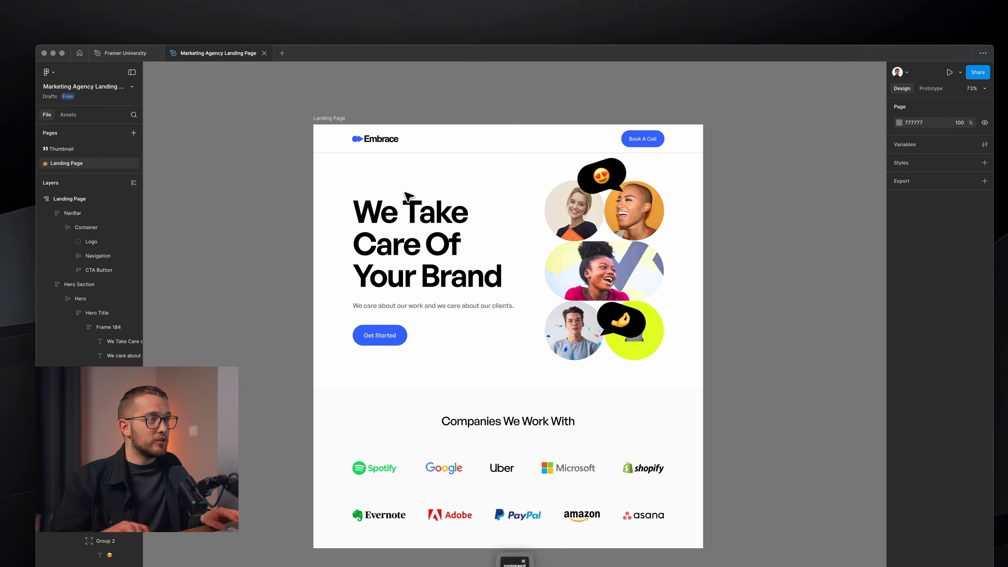
key(super+Tab)
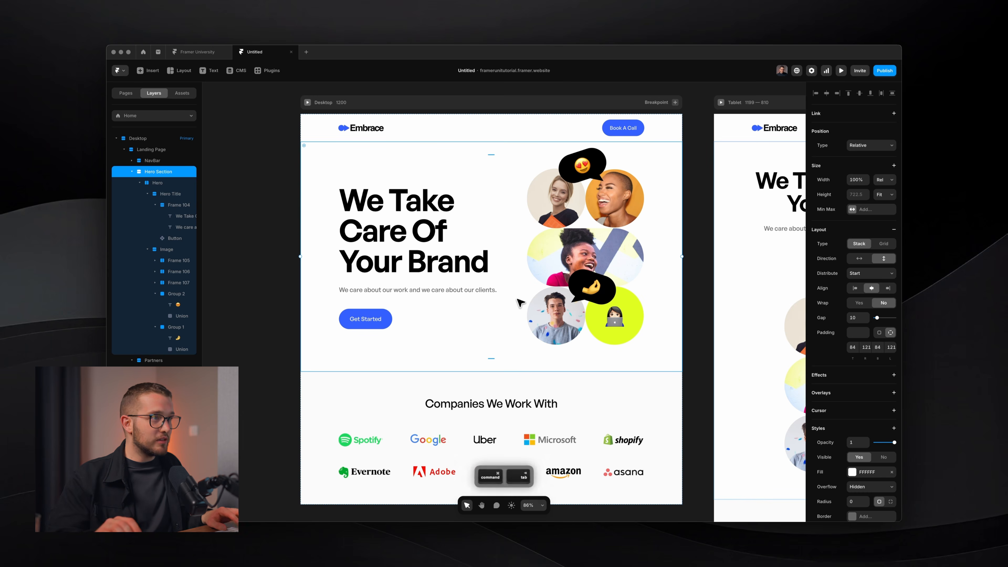
key(super+Tab)
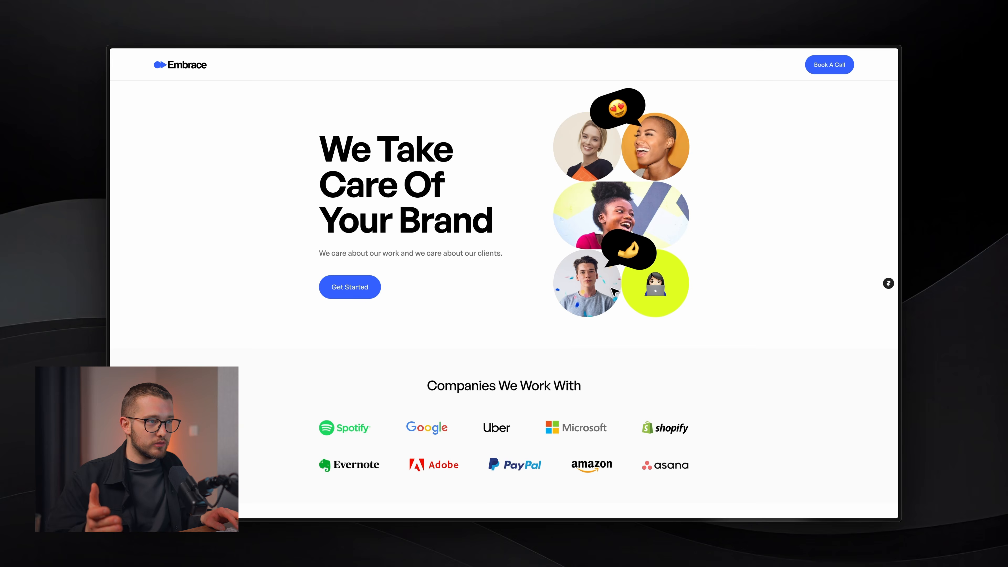
key(super+Tab)
key(super+Tab)
key(Tab)
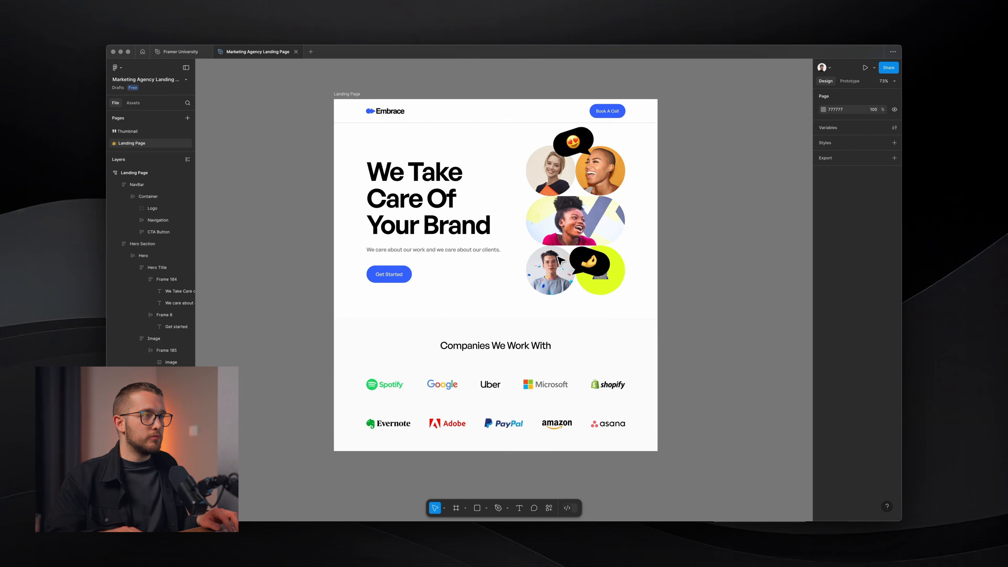
scroll(557, 256, right, 7)
key(f)
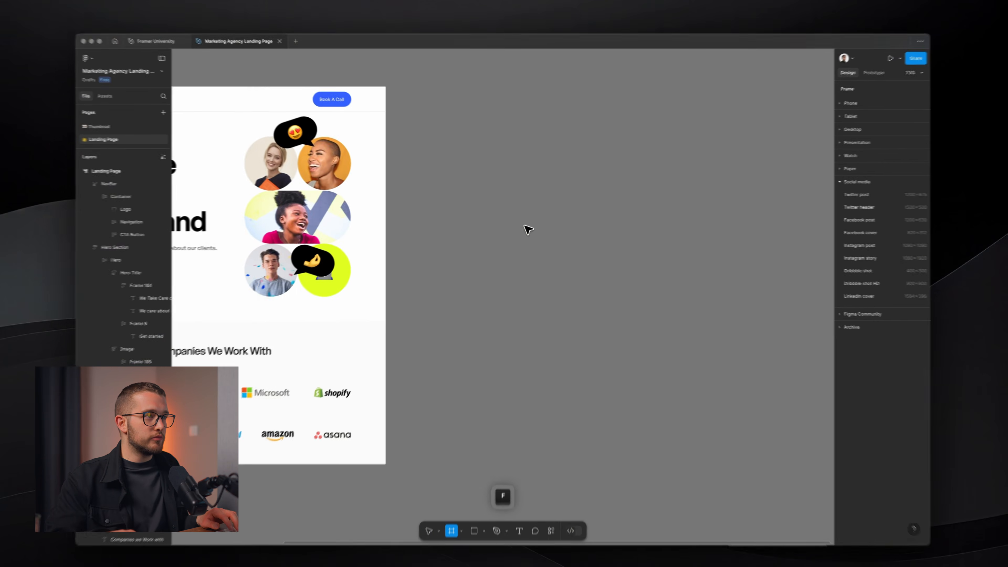
drag(462, 175, 669, 327)
drag(572, 274, 549, 262)
key(f)
drag(471, 198, 567, 254)
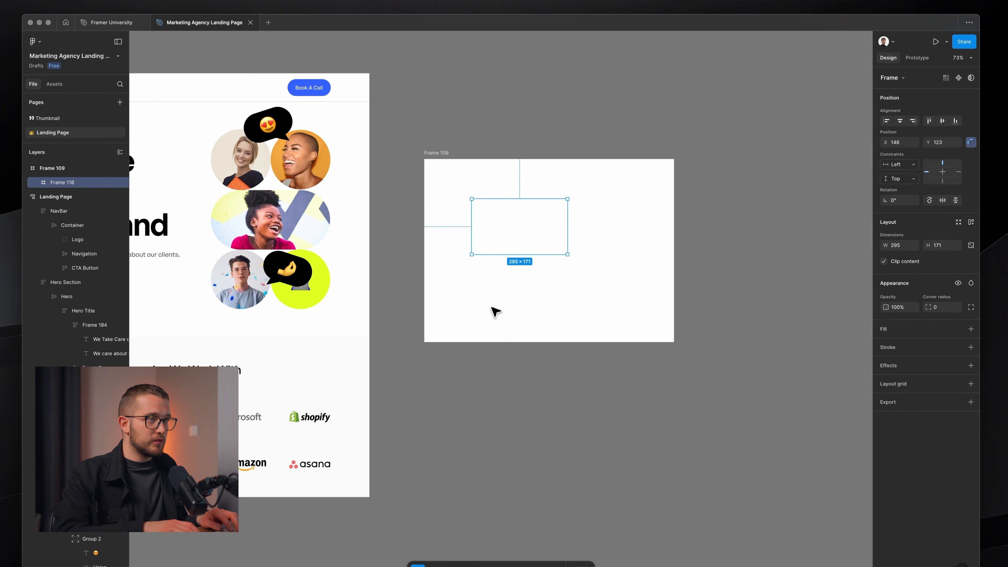
key(BackSpace)
key(BackSpace)
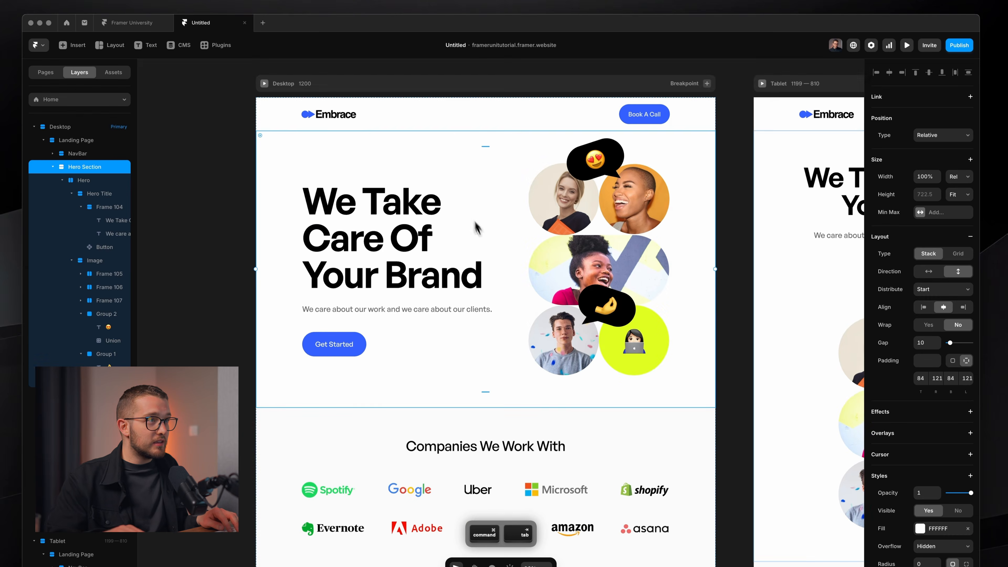
Draw a test frame beside the page, delete it, and switch to Figma.
scroll(477, 230, left, 5)
scroll(480, 236, left, 2)
key(f)
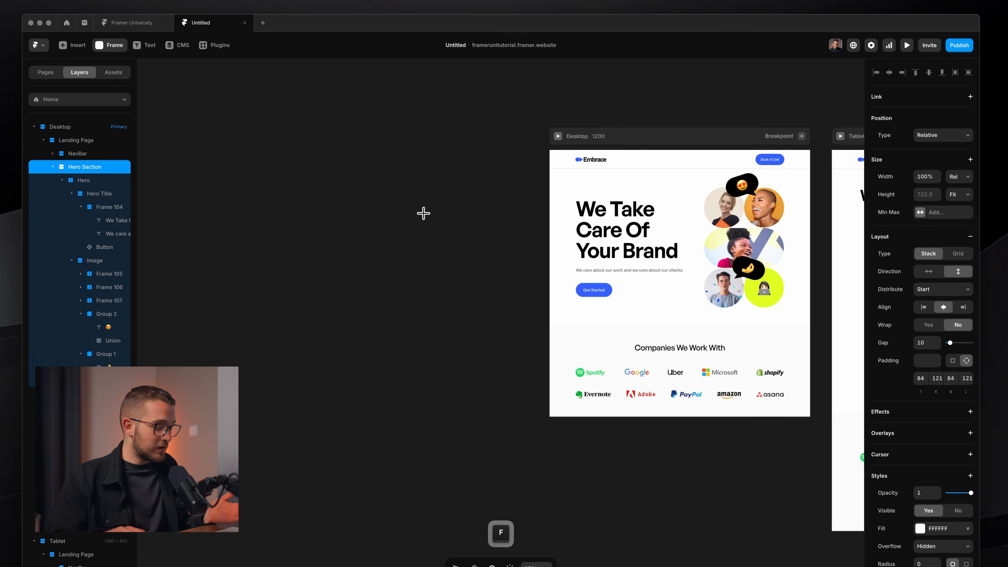
drag(376, 190, 470, 260)
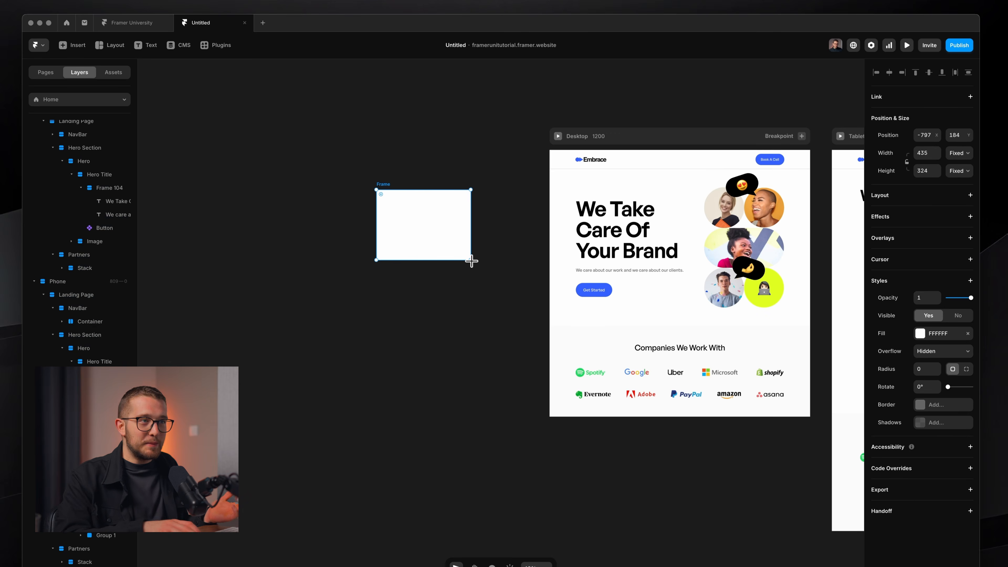
key(BackSpace)
key(super+Tab)
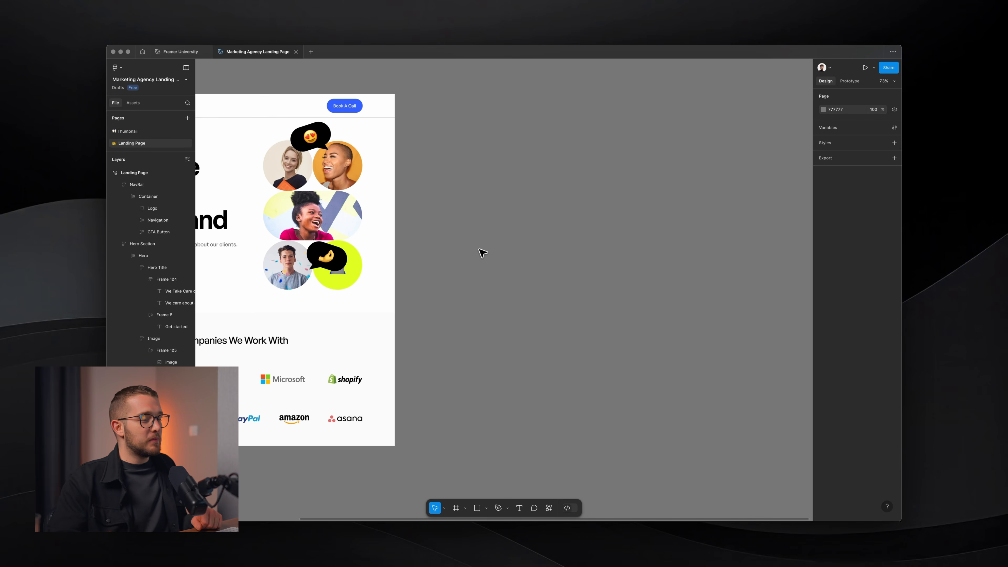
Turn the Figma Get Started button into a component.
scroll(482, 252, left, 3)
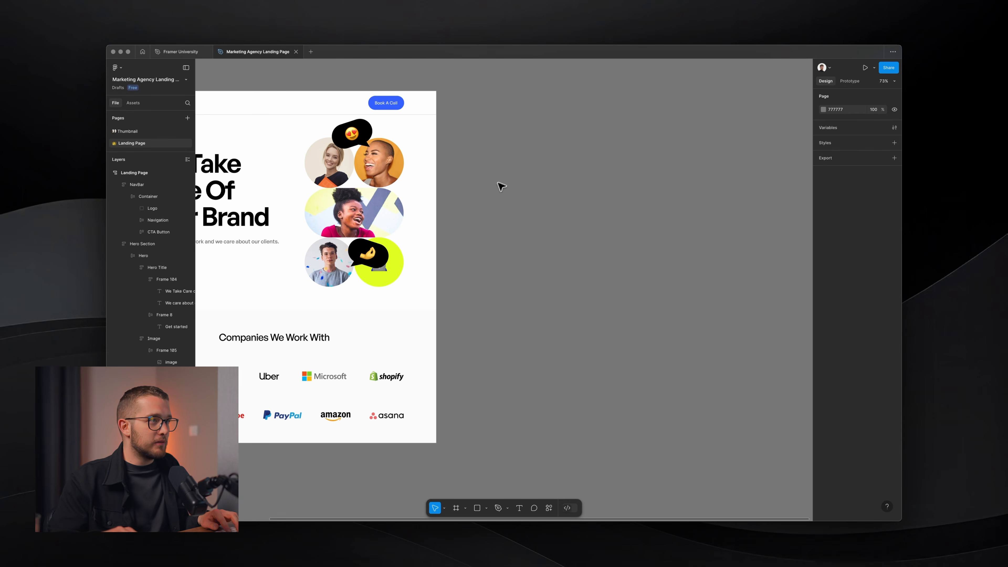
scroll(482, 184, left, 8)
scroll(392, 200, up, 4)
triple_click(472, 285)
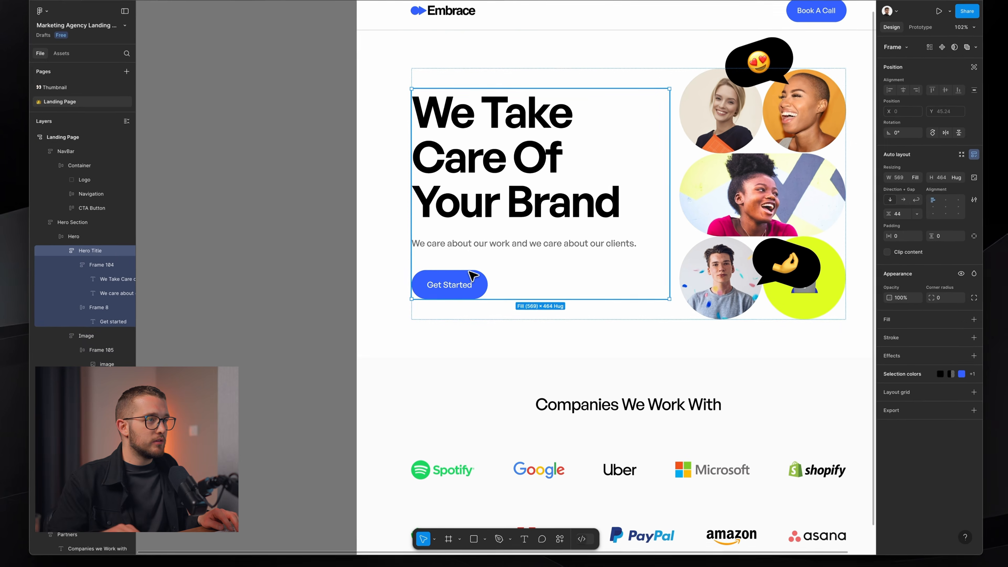
click(470, 274)
scroll(470, 278, up, 4)
right_click(470, 283)
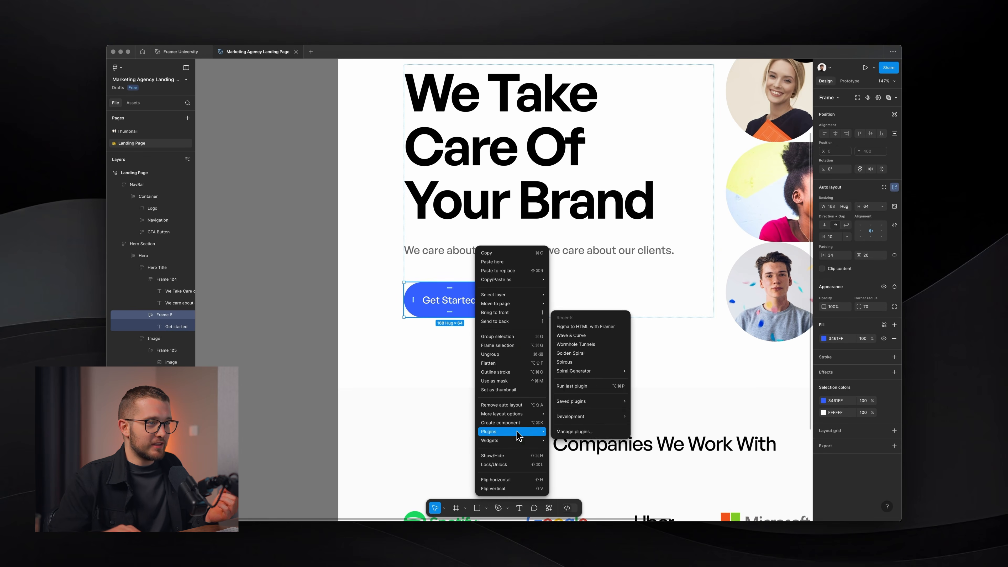
click(512, 422)
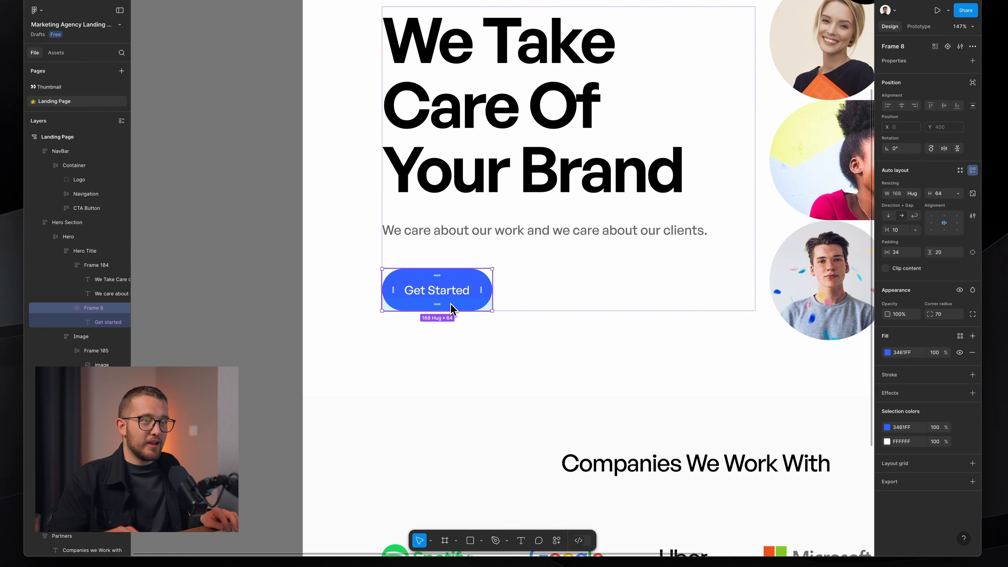
In Framer, create a component from the subtitle text, then undo back to the landing page.
key(super+Tab)
scroll(587, 261, up, 5)
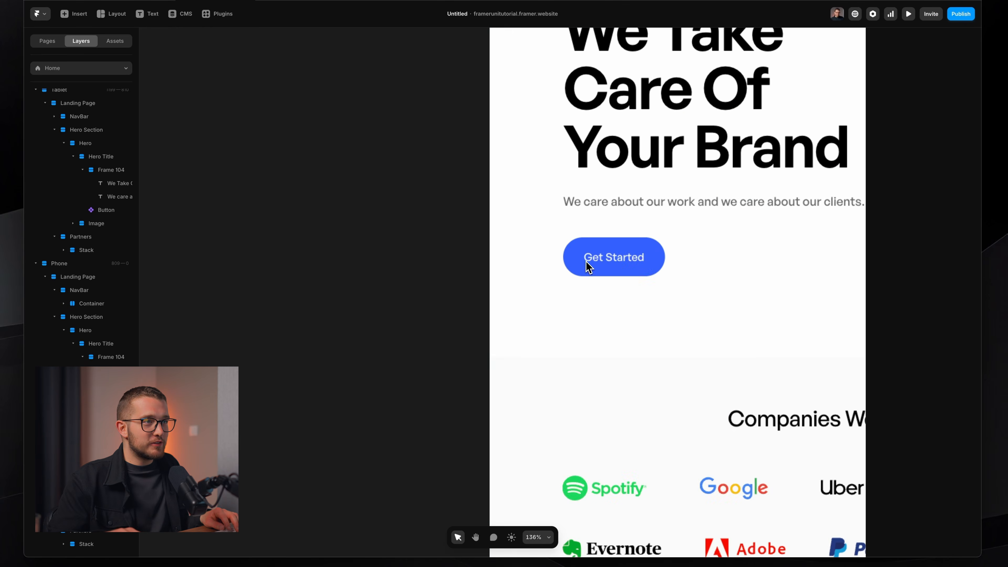
super+click(654, 199)
scroll(654, 200, right, 4)
right_click(627, 203)
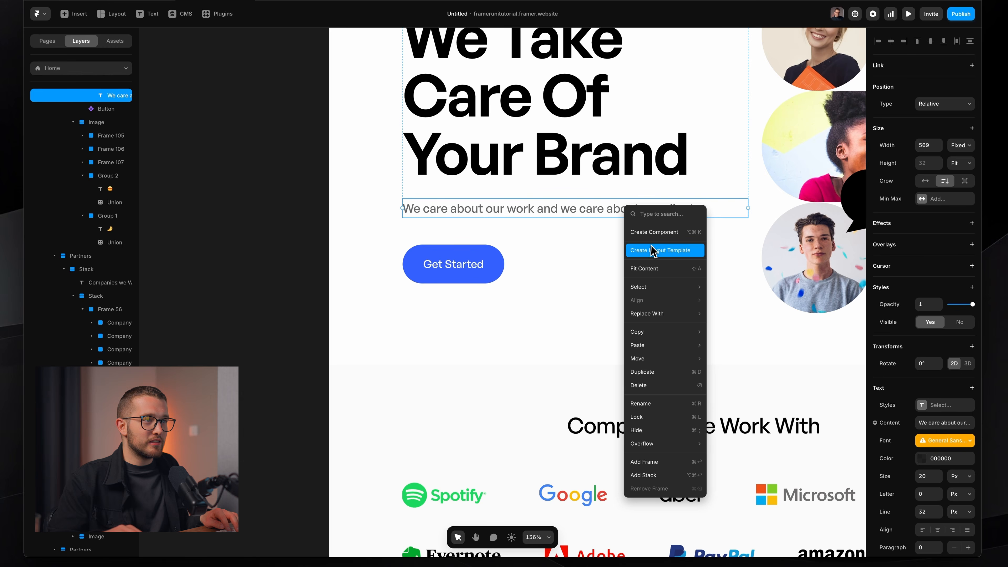
click(656, 233)
click(550, 309)
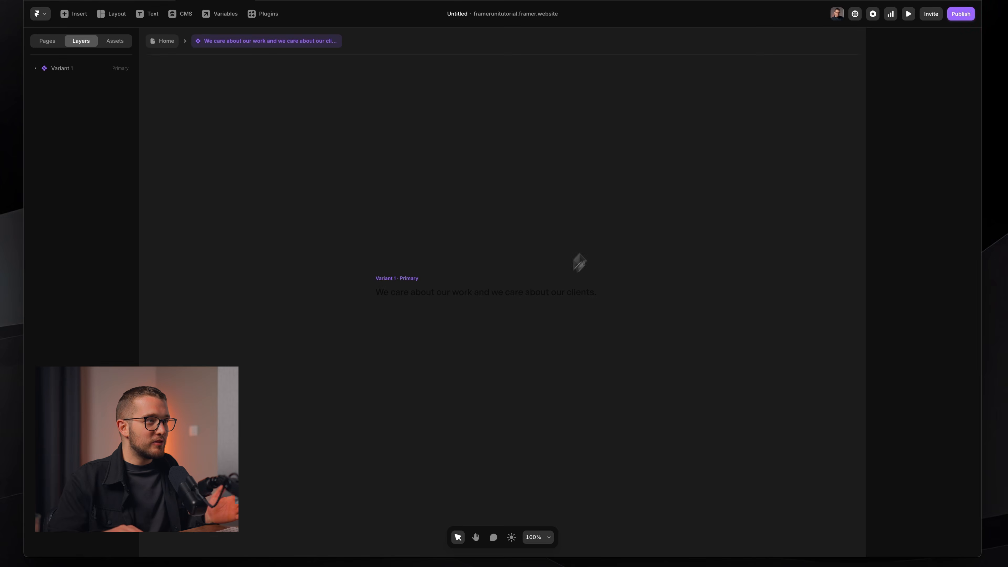
click(463, 286)
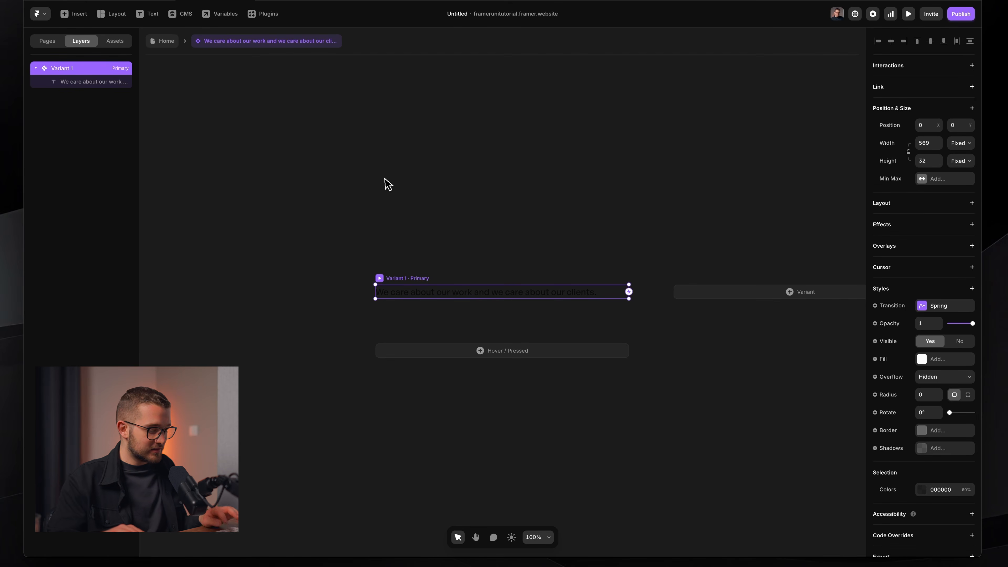
key(super+z)
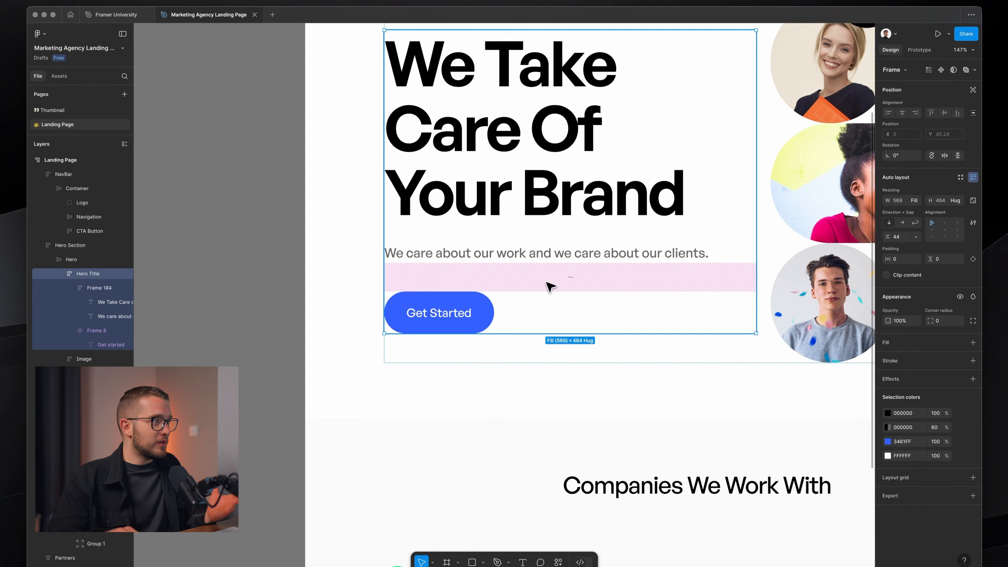
Capture a region screenshot of the hero headline, subtitle and Get Started button, then return to Framer.
scroll(547, 286, down, 2)
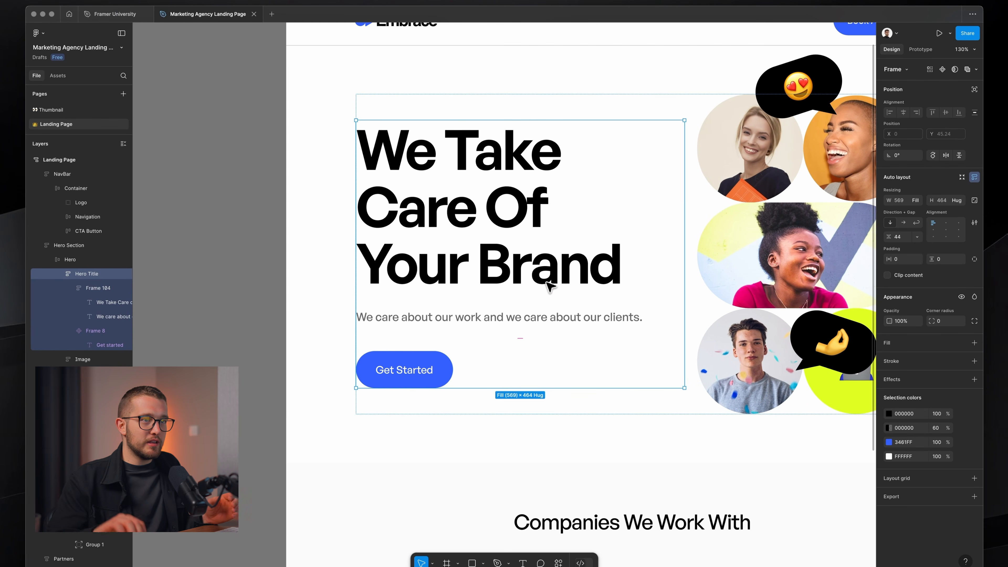
scroll(549, 285, right, 3)
scroll(549, 285, up, 1)
key(shift+super+4)
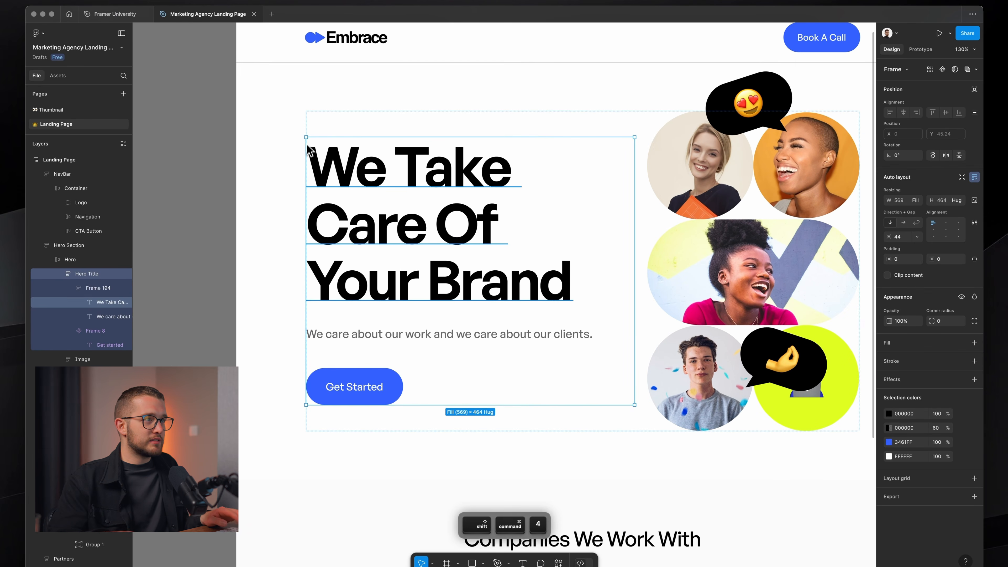
drag(307, 146, 627, 396)
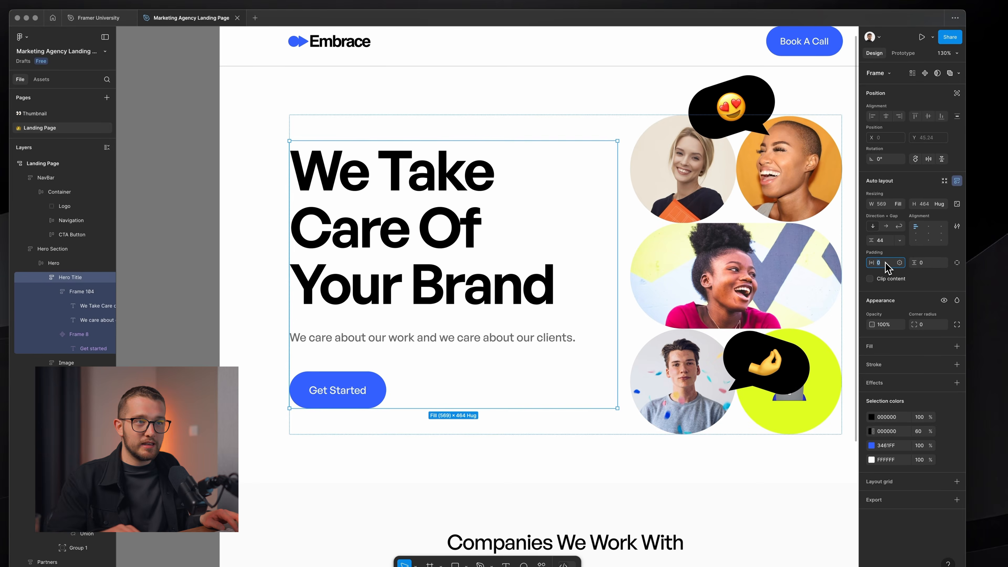
key(super+Tab)
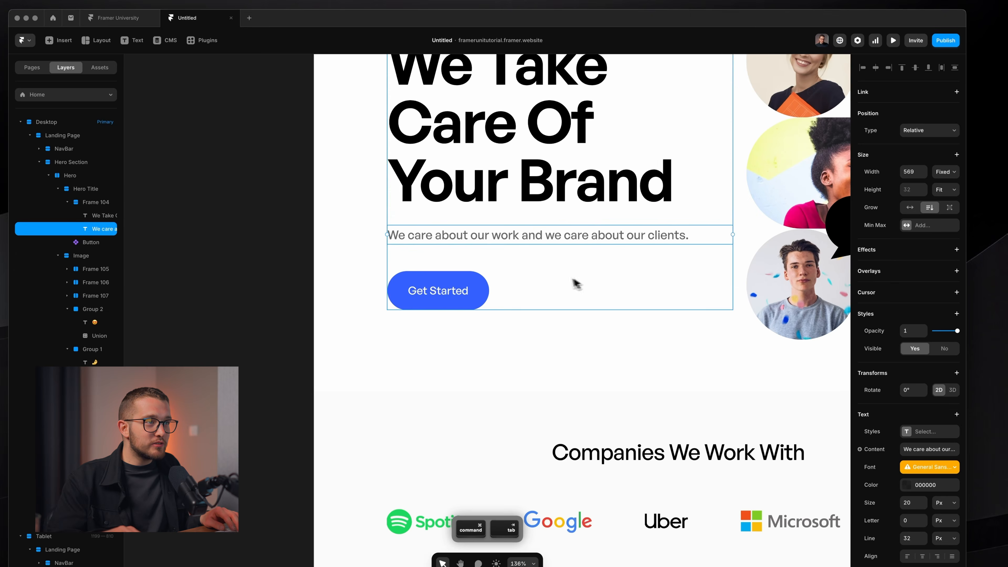
Select Frame 104 in Framer and review its Distribute options.
scroll(572, 284, down, 5)
click(565, 274)
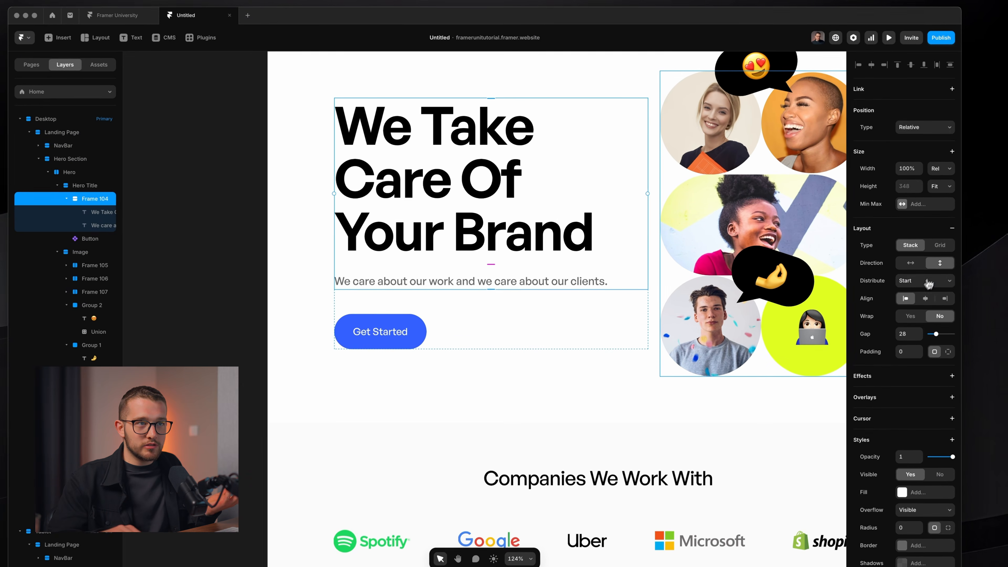
click(871, 273)
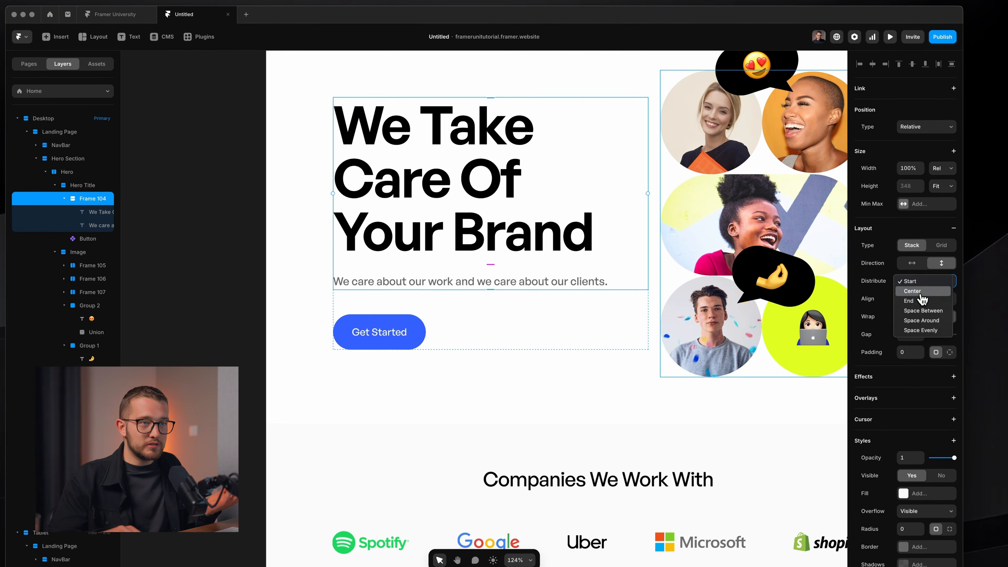
Switch to Figma and inspect the nested 'We Take Care Of' heading text layer.
key(super+Tab)
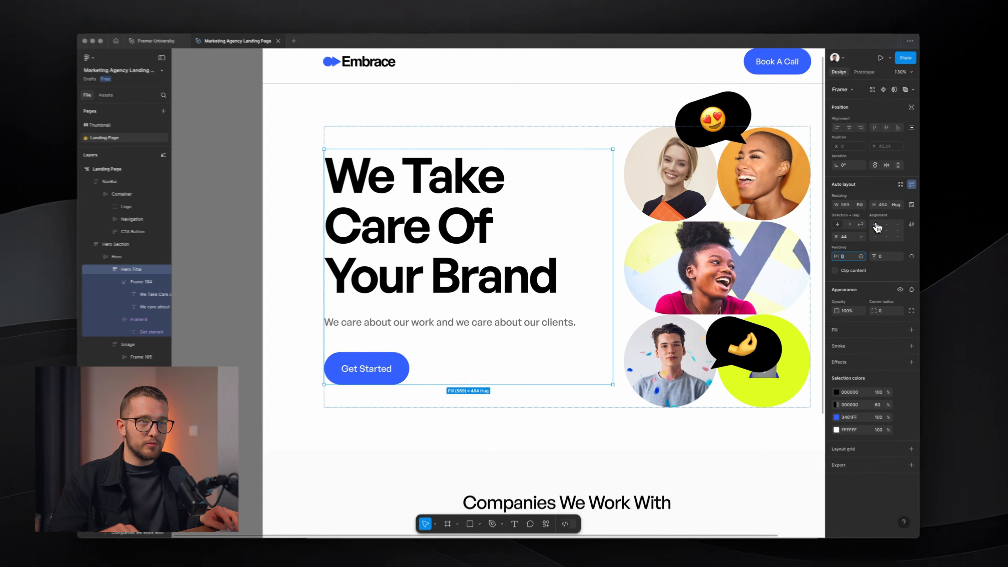
key(super+Tab)
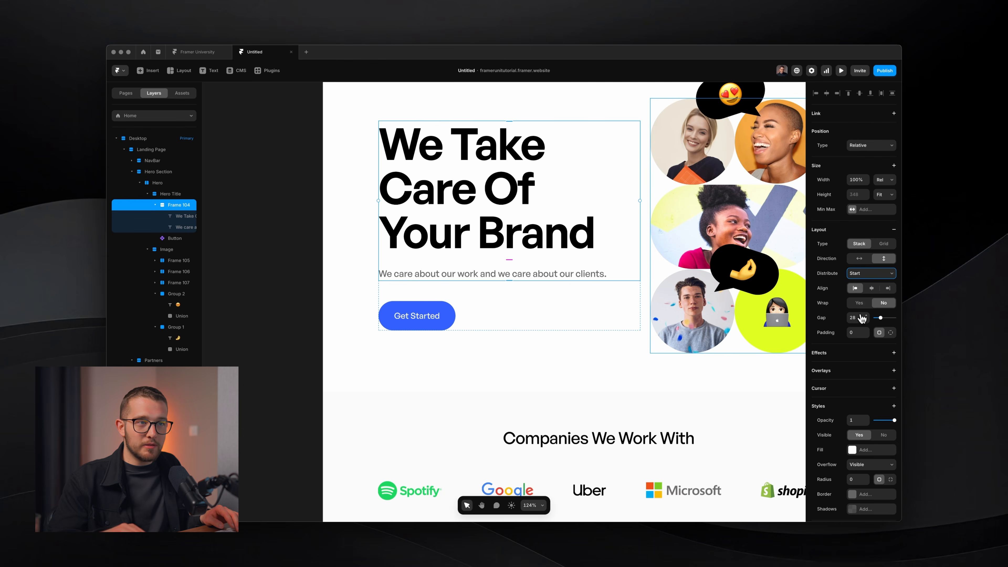
key(super+Tab)
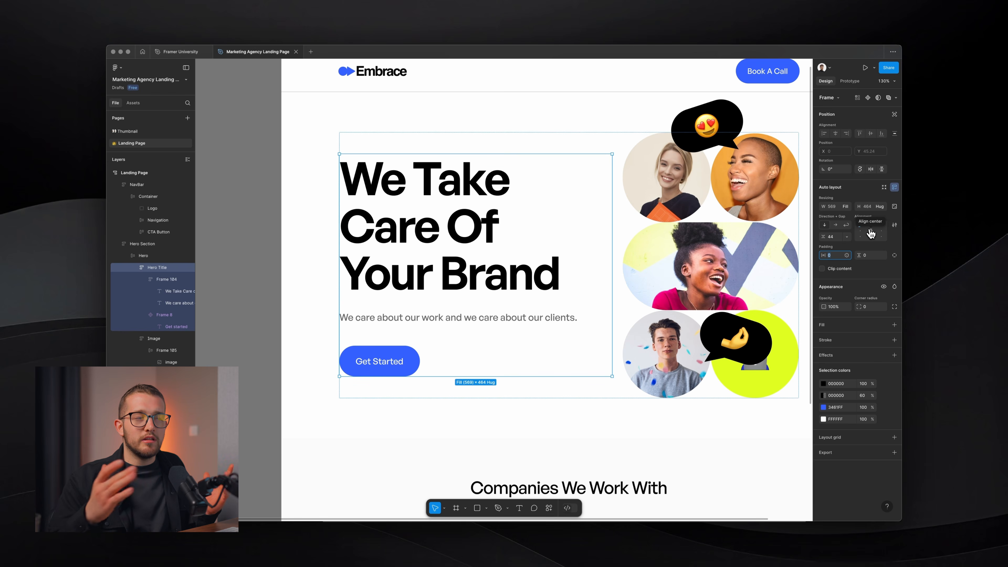
key(super)
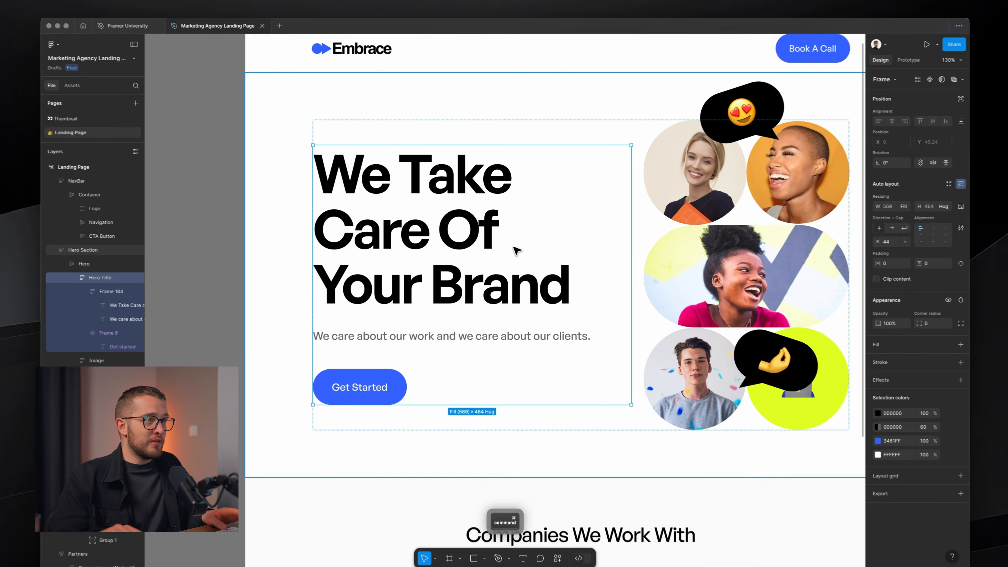
super+click(500, 247)
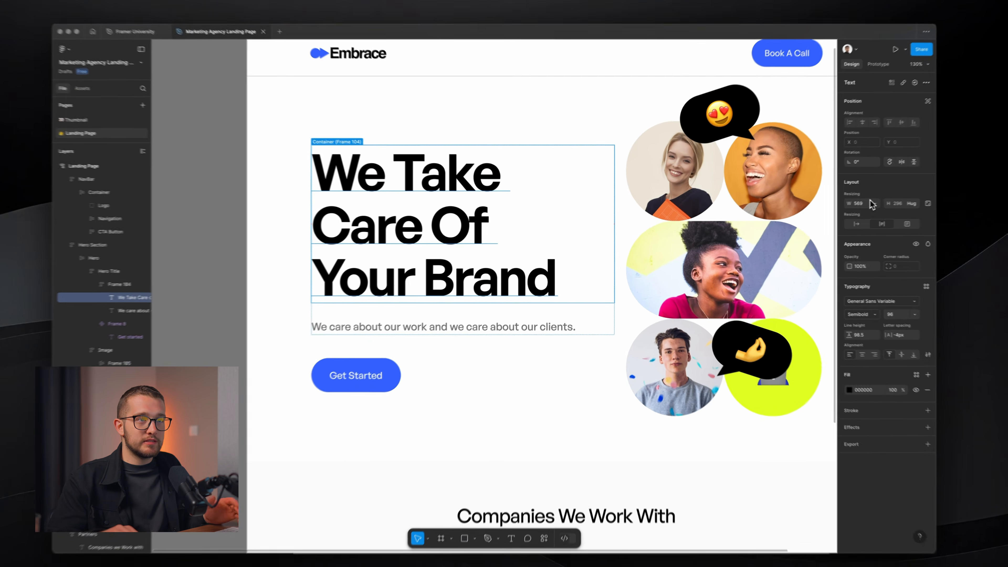
Keep the heading width on Fill and narrow the hero text frame so the heading rewraps.
click(846, 207)
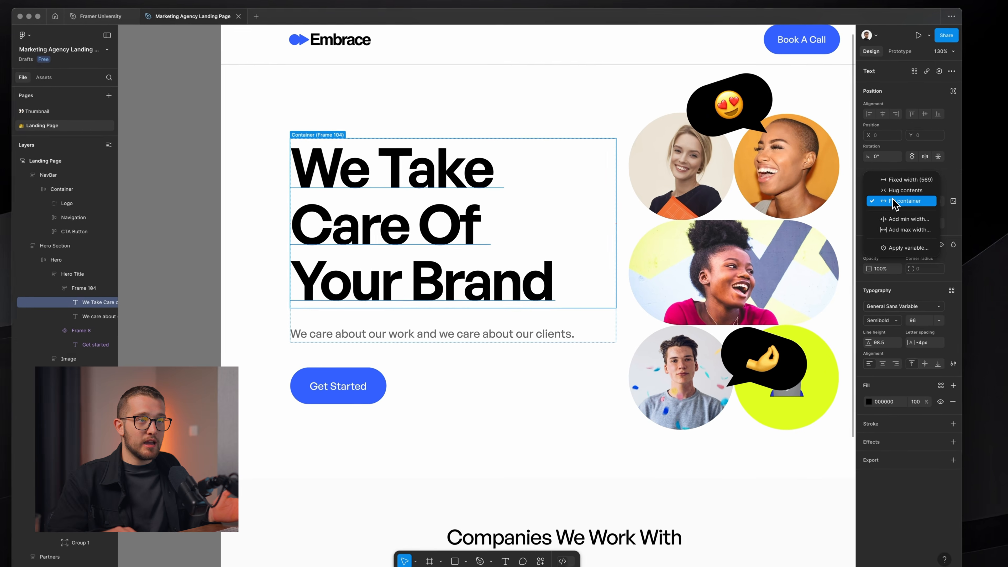
click(849, 209)
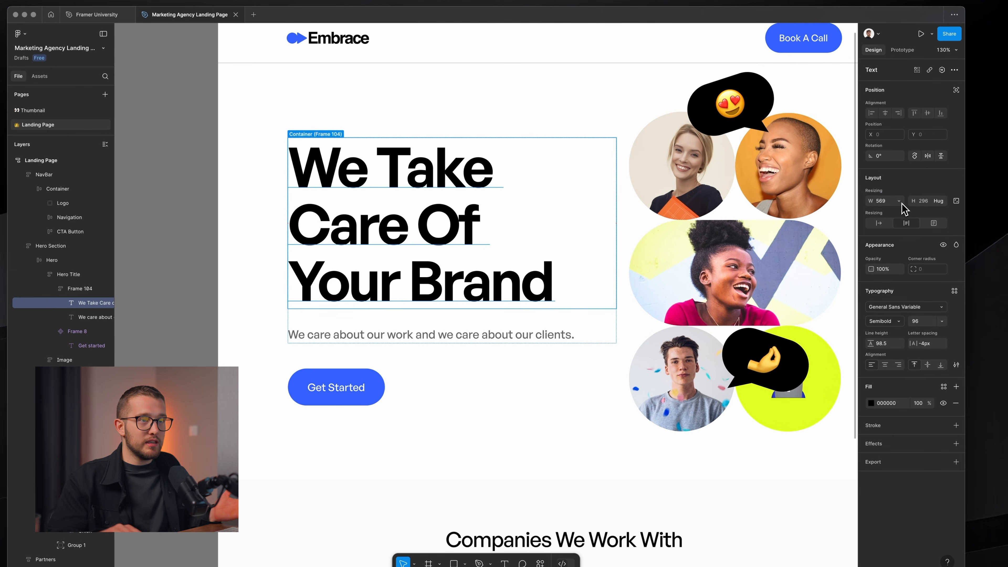
click(576, 315)
drag(616, 308, 581, 313)
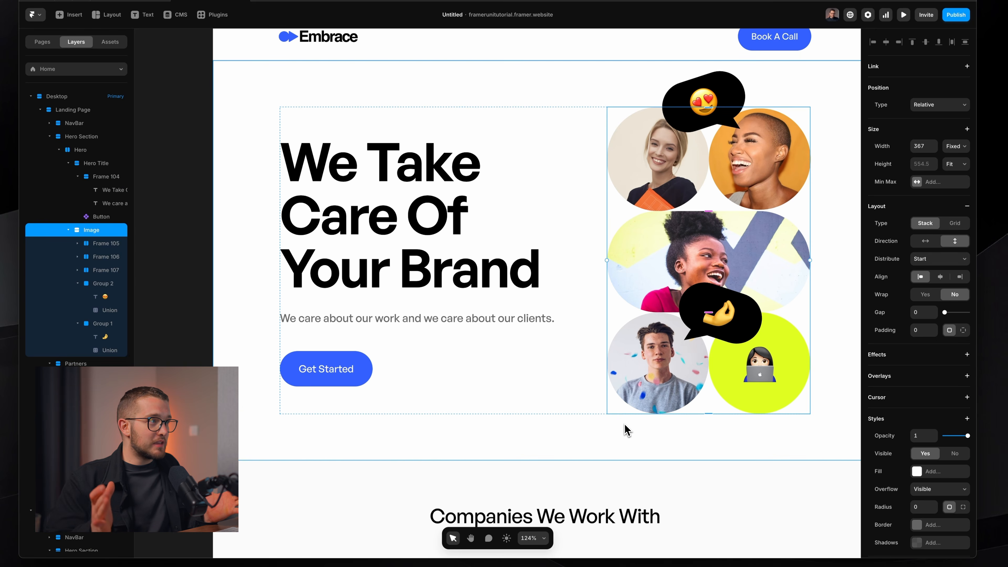
super+click(419, 274)
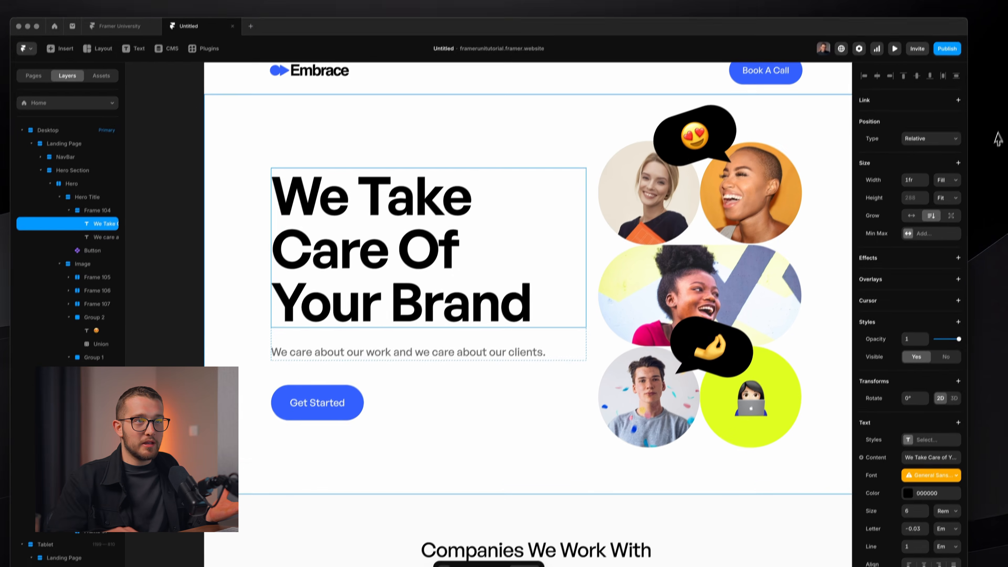
click(955, 145)
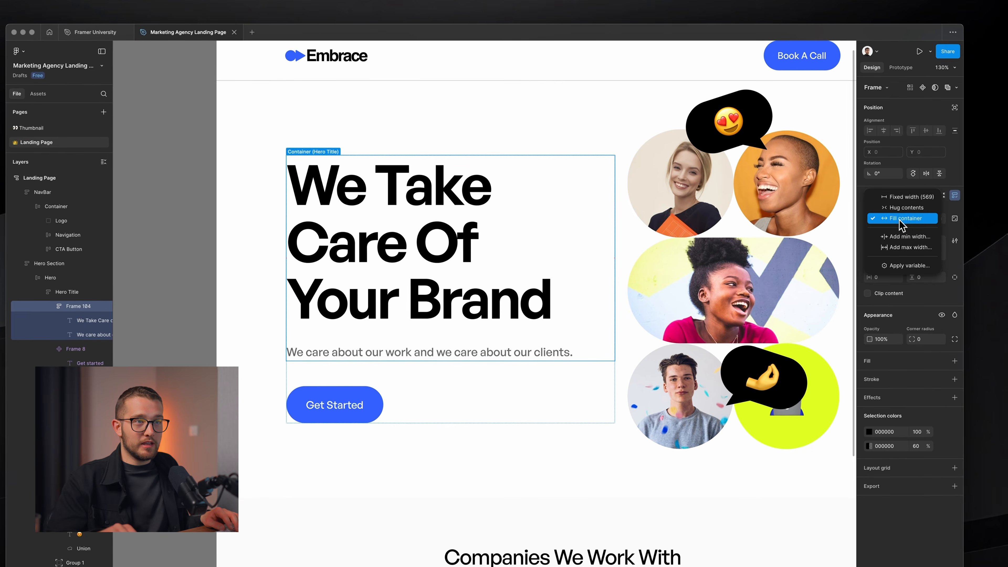
key(super+Tab)
click(943, 186)
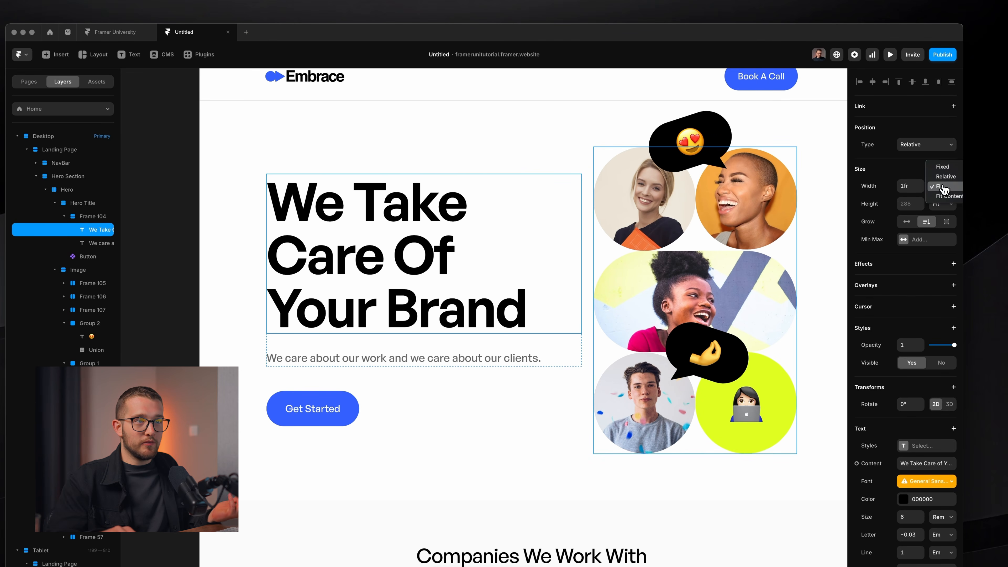
click(943, 190)
click(552, 343)
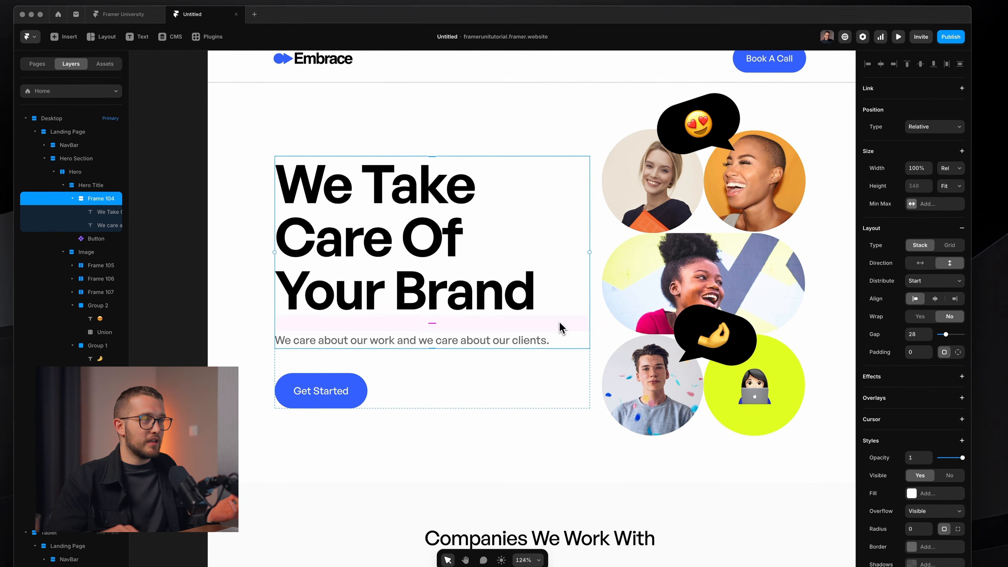
drag(589, 283, 568, 282)
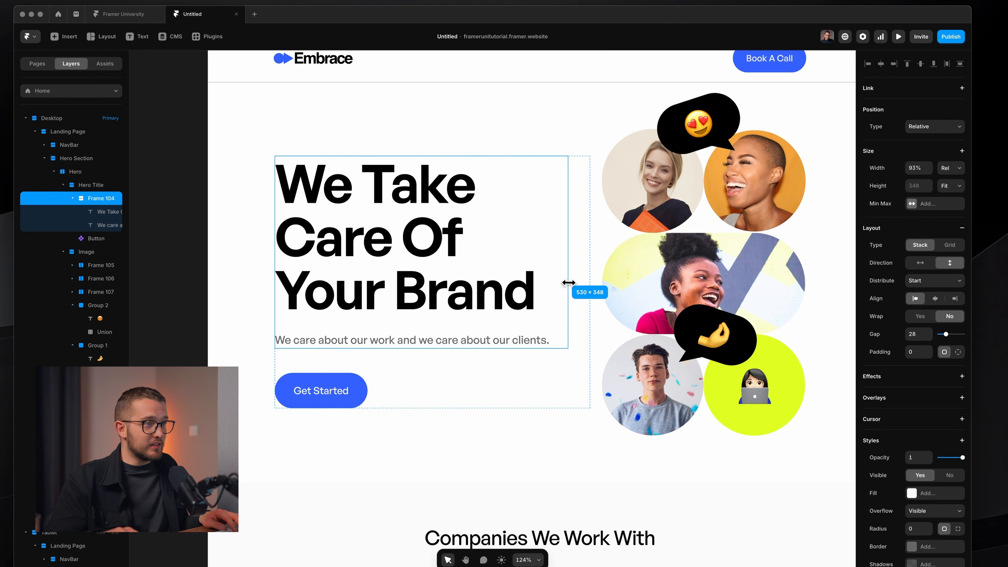
Set the subtitle width to Fill and resize the hero text frame to about 80% width.
click(517, 348)
click(950, 168)
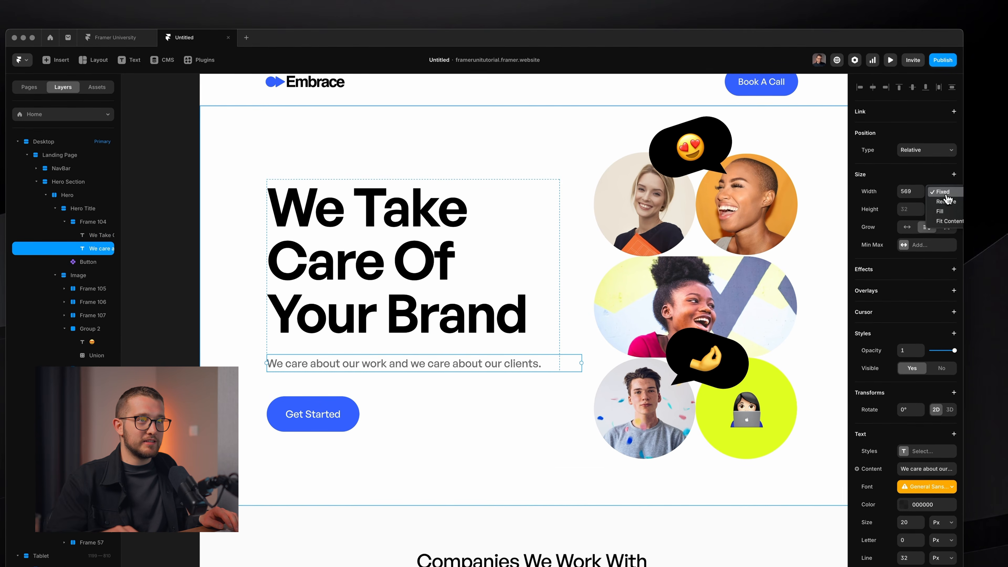
click(947, 212)
key(Escape)
drag(559, 331, 506, 332)
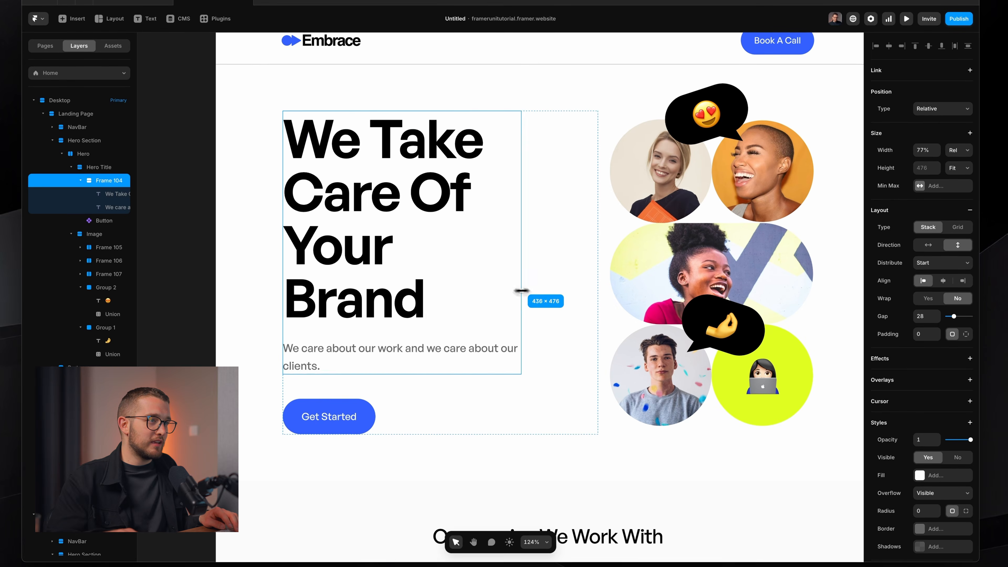
mouse_move(522, 291)
mouse_down()
mouse_move(540, 298)
mouse_move(493, 295)
mouse_move(532, 274)
mouse_up()
key(super+Tab)
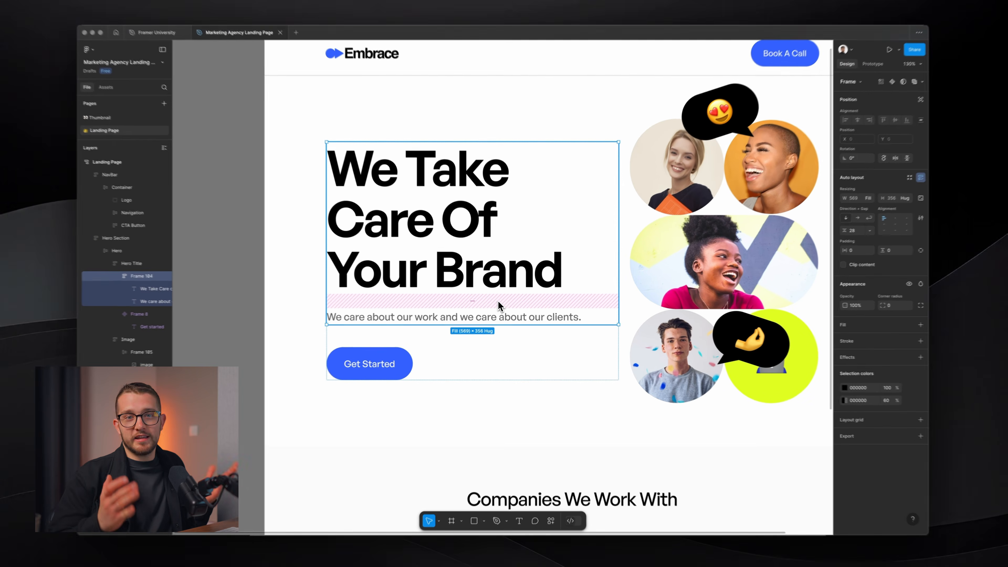
ctrl+scroll(499, 301, down, 5)
With the Pen tool, place two points and drag out a curved third anchor.
scroll(500, 301, left, 5)
scroll(499, 302, down, 3)
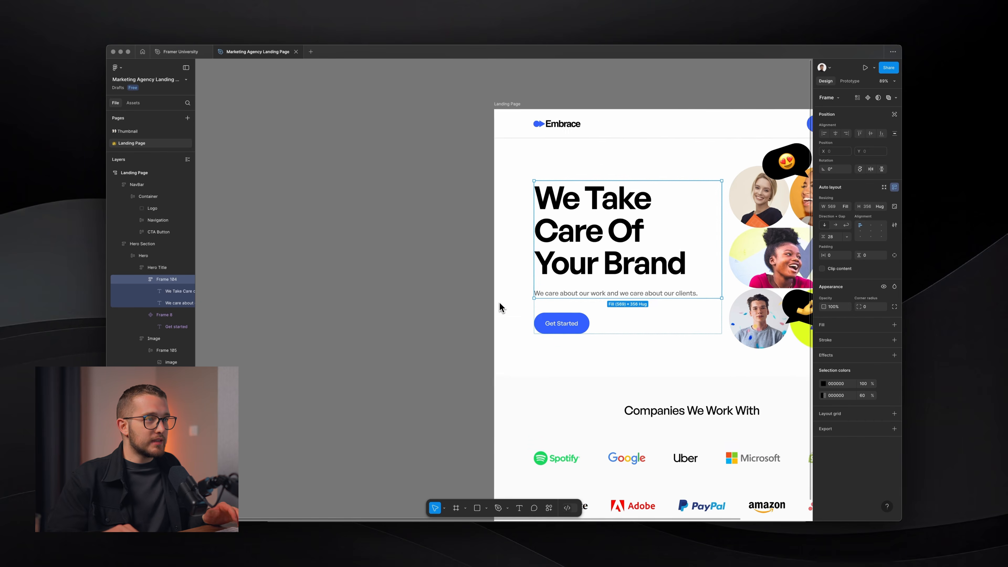
key(p)
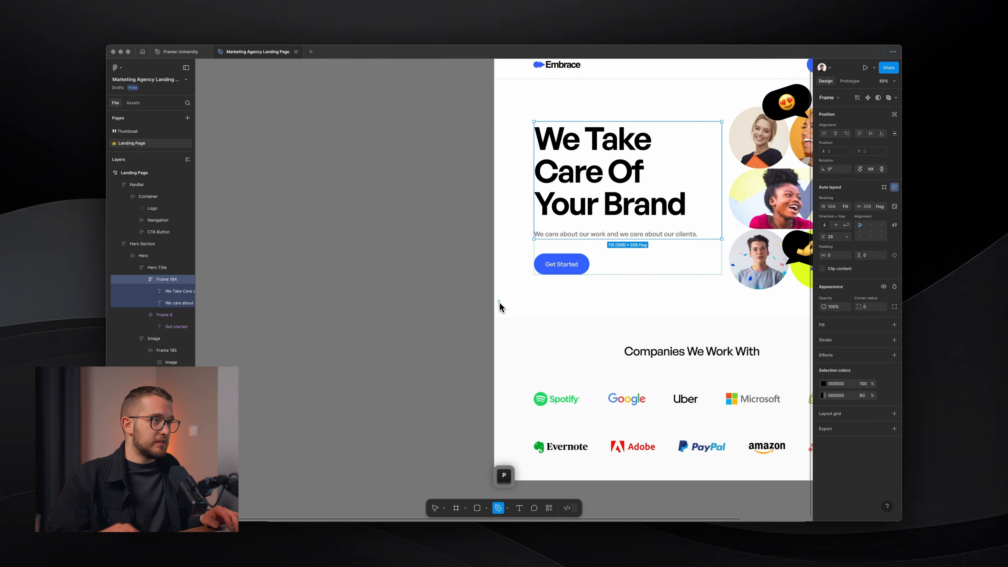
click(426, 189)
click(358, 239)
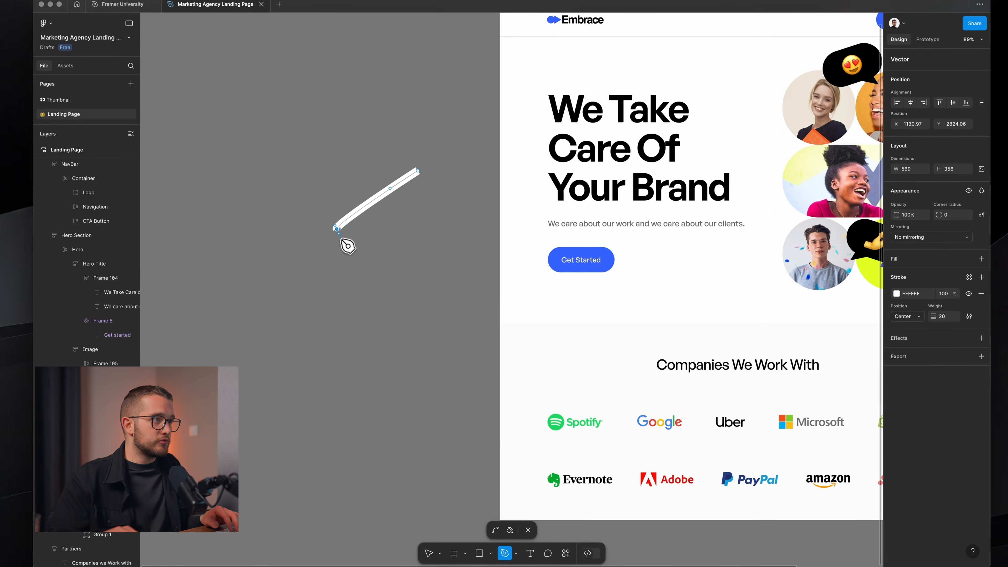
drag(358, 284, 413, 393)
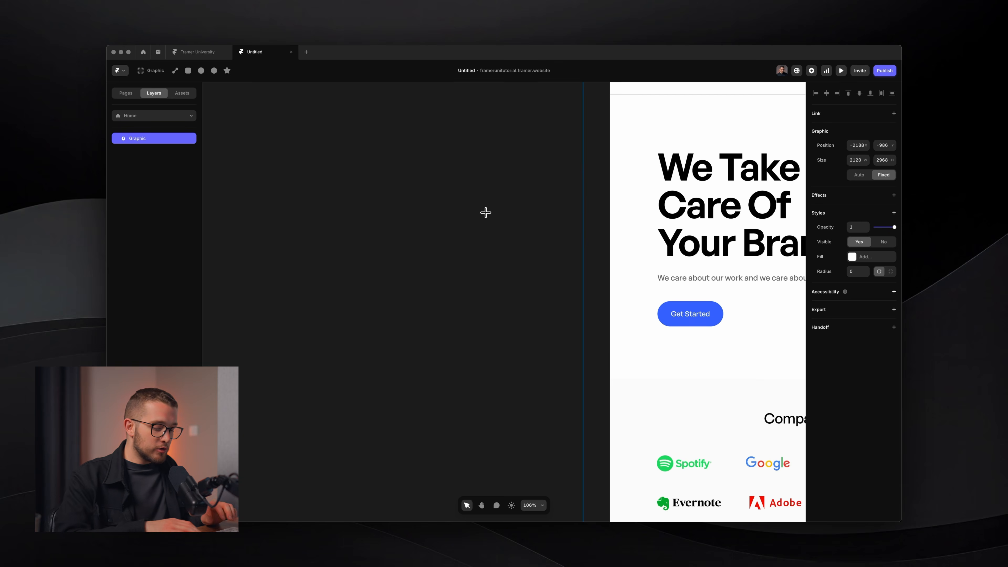
Draw a closed triangle path with the Path tool.
key(p)
click(427, 162)
click(391, 308)
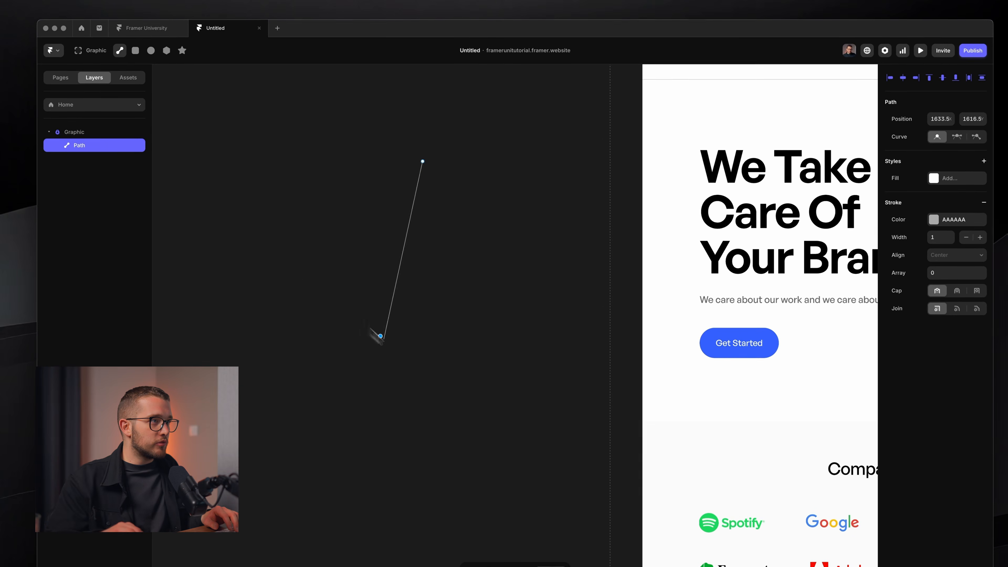
drag(350, 341, 369, 343)
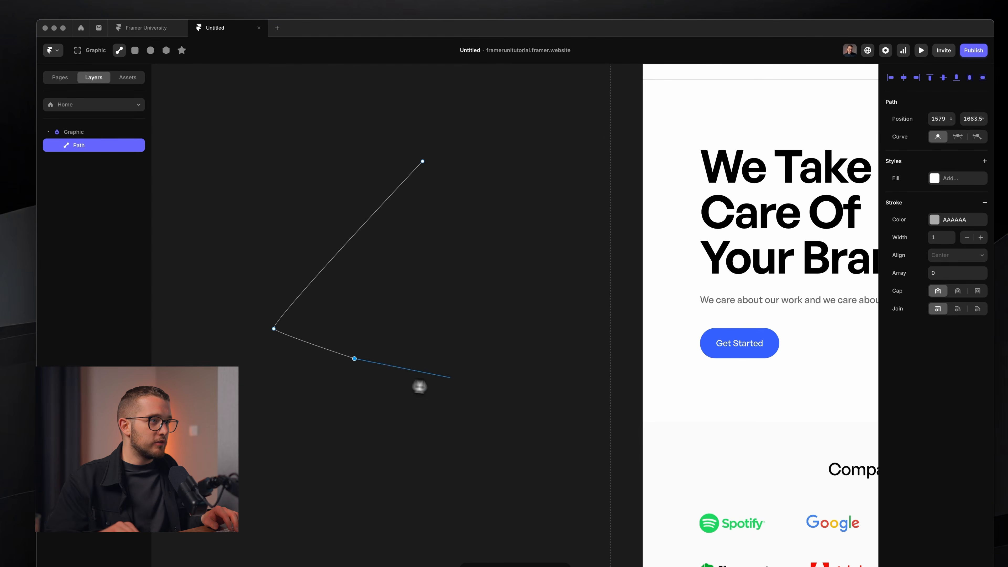
click(455, 379)
click(484, 91)
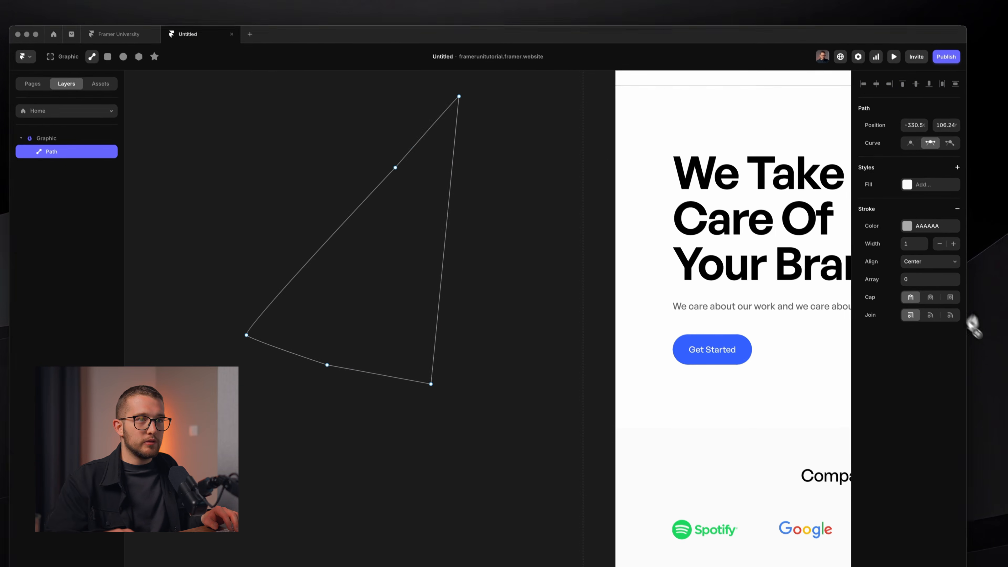
Give the triangle a 56 stroke width and a blue fill, then delete it.
drag(923, 243, 925, 222)
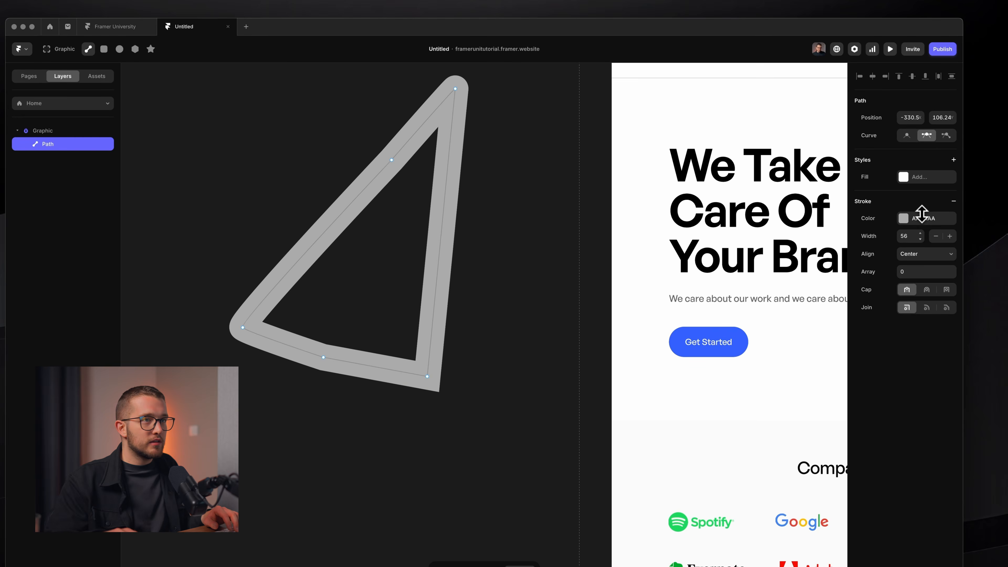
click(939, 177)
key(Escape)
key(Escape)
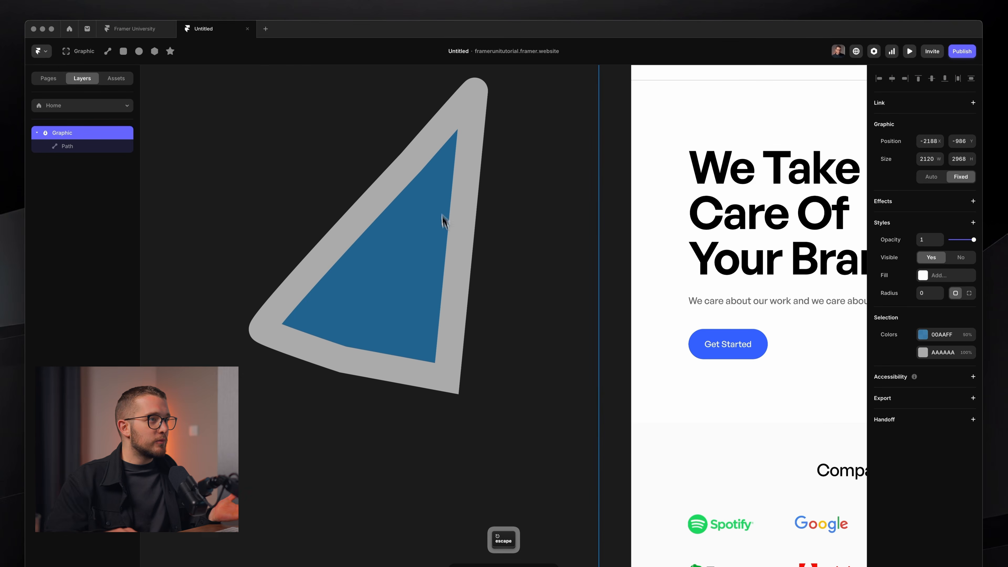
key(Delete)
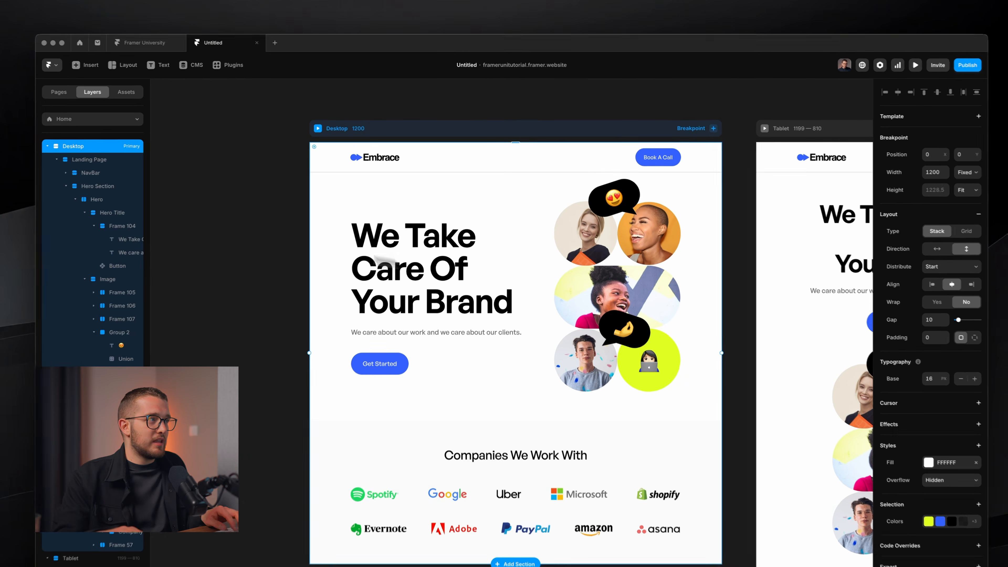
key(super+Tab)
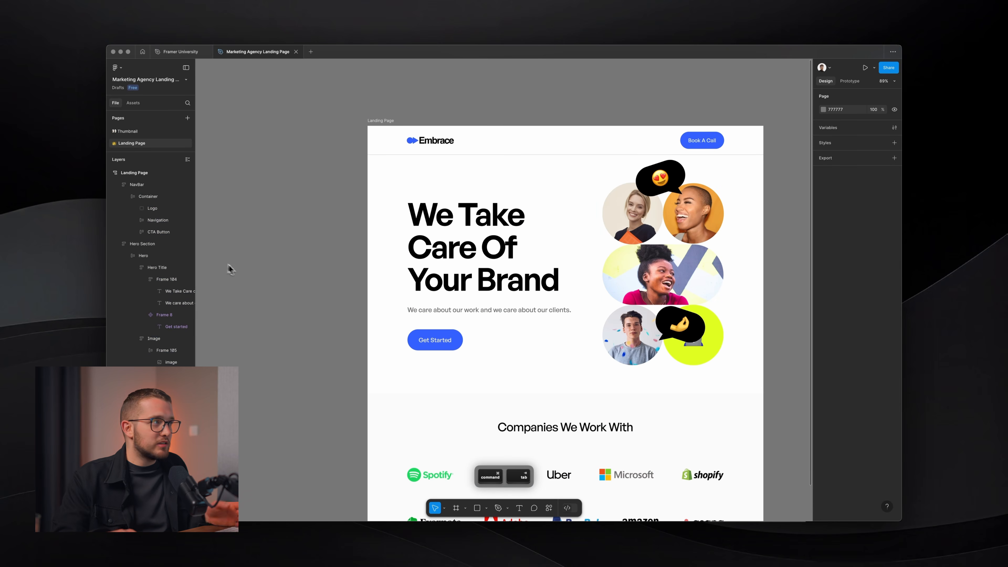
key(super+Tab)
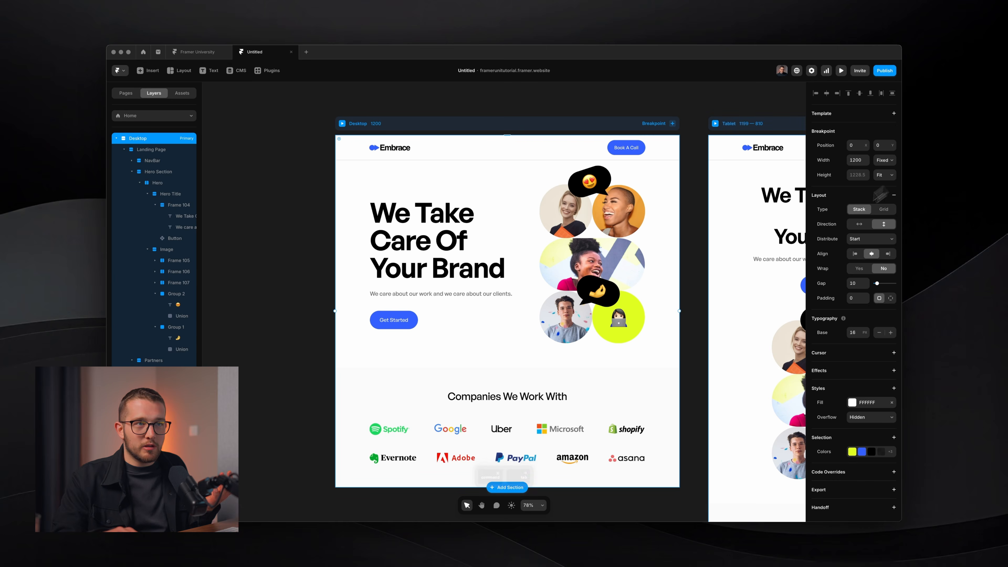
key(super+Tab)
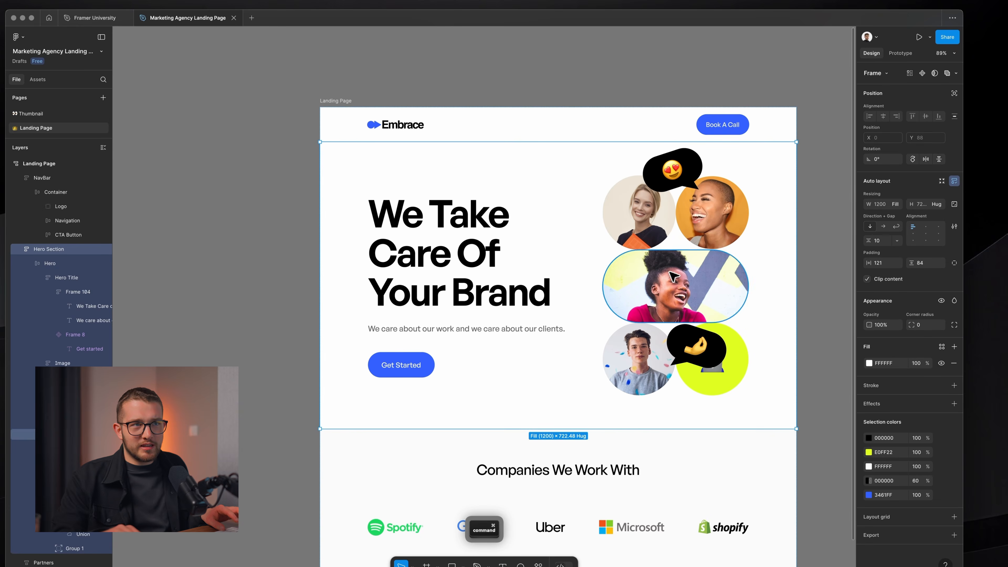
key(super+Tab)
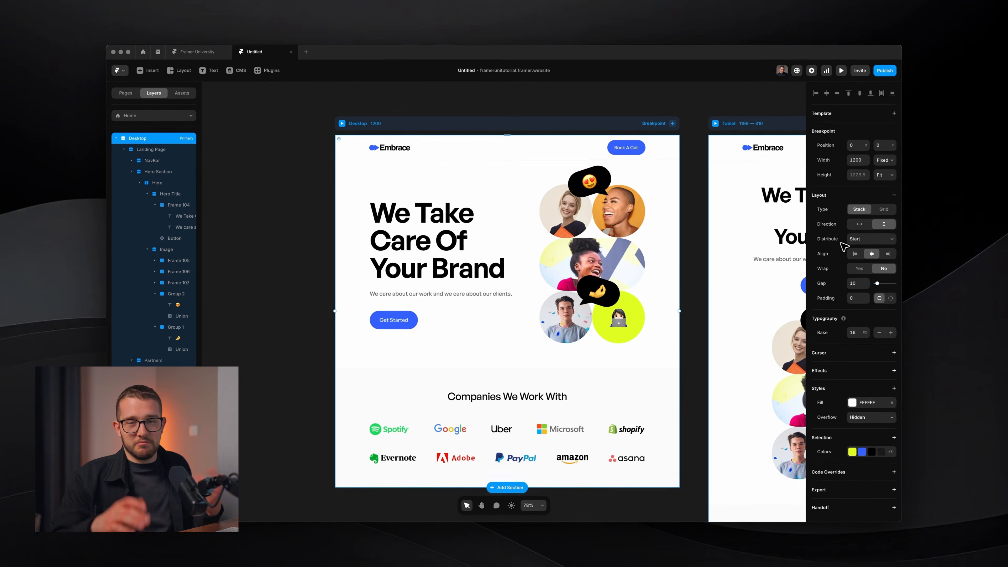